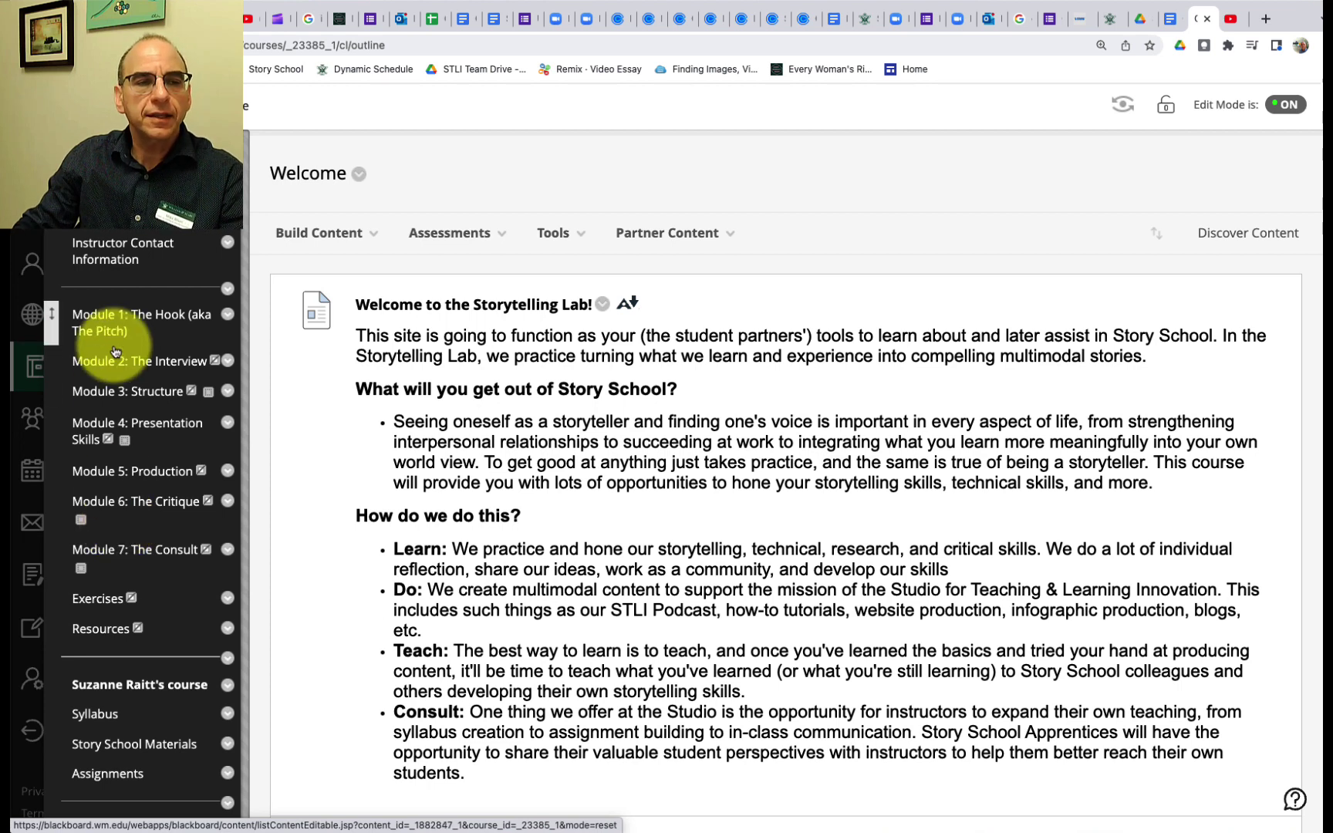
Create a new assignment in the course's Assignments area and name it "Final Essay"
click(108, 775)
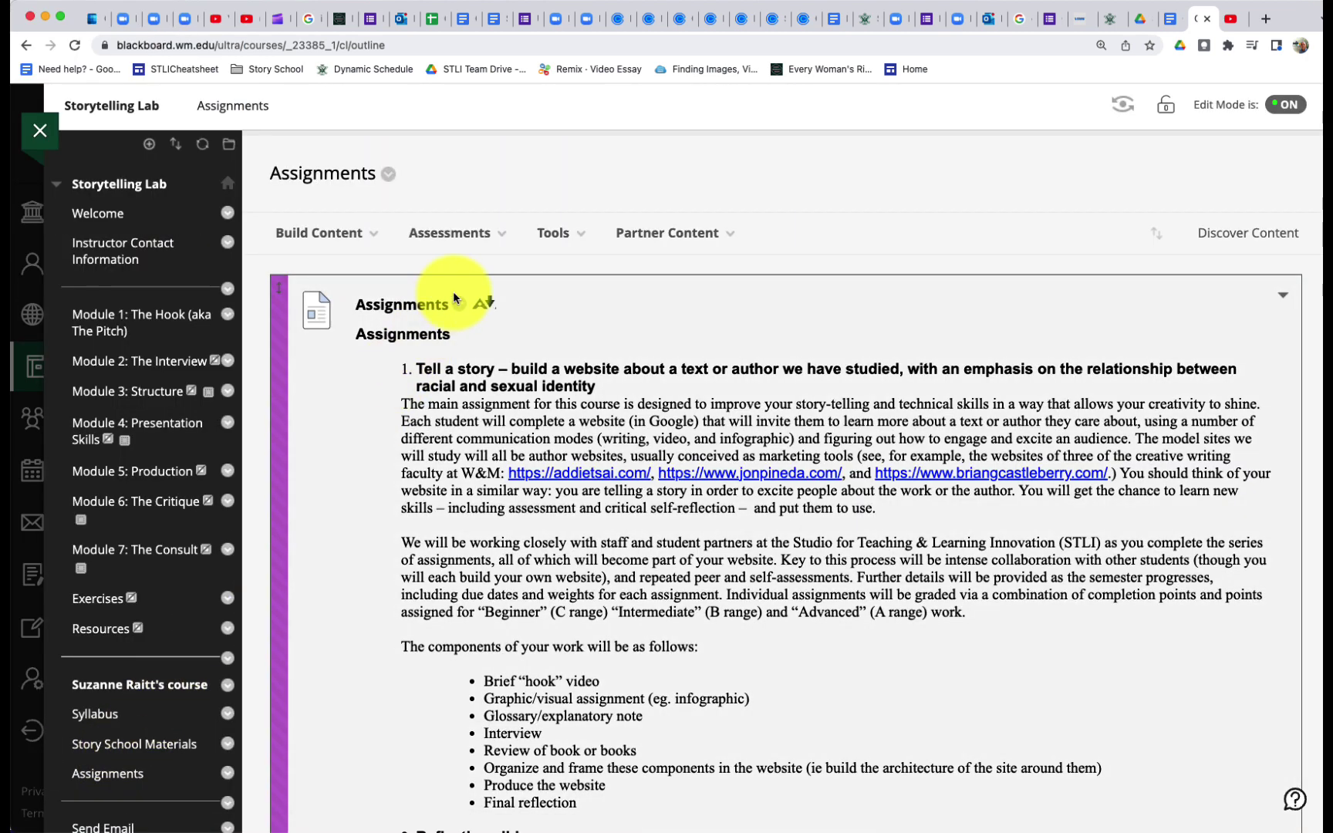
click(455, 233)
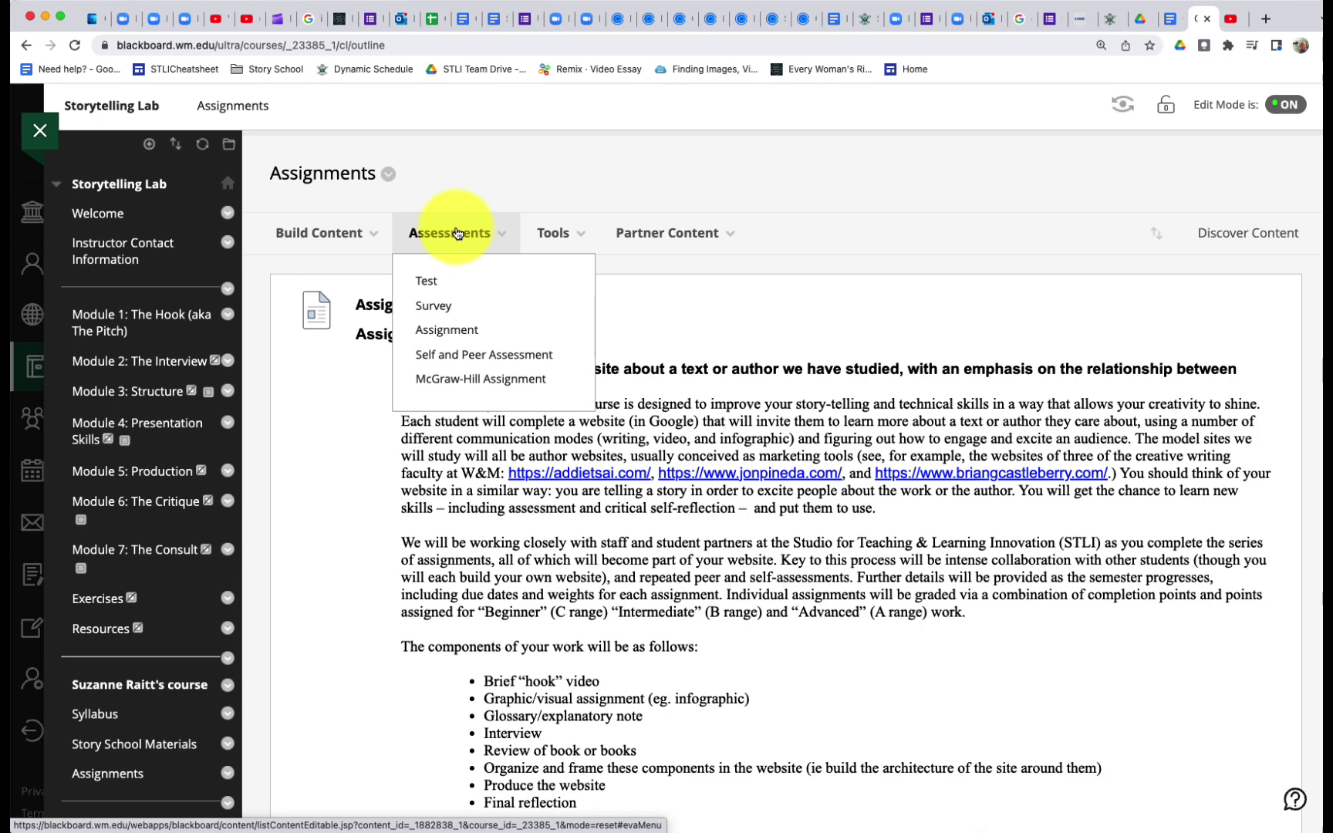
click(455, 331)
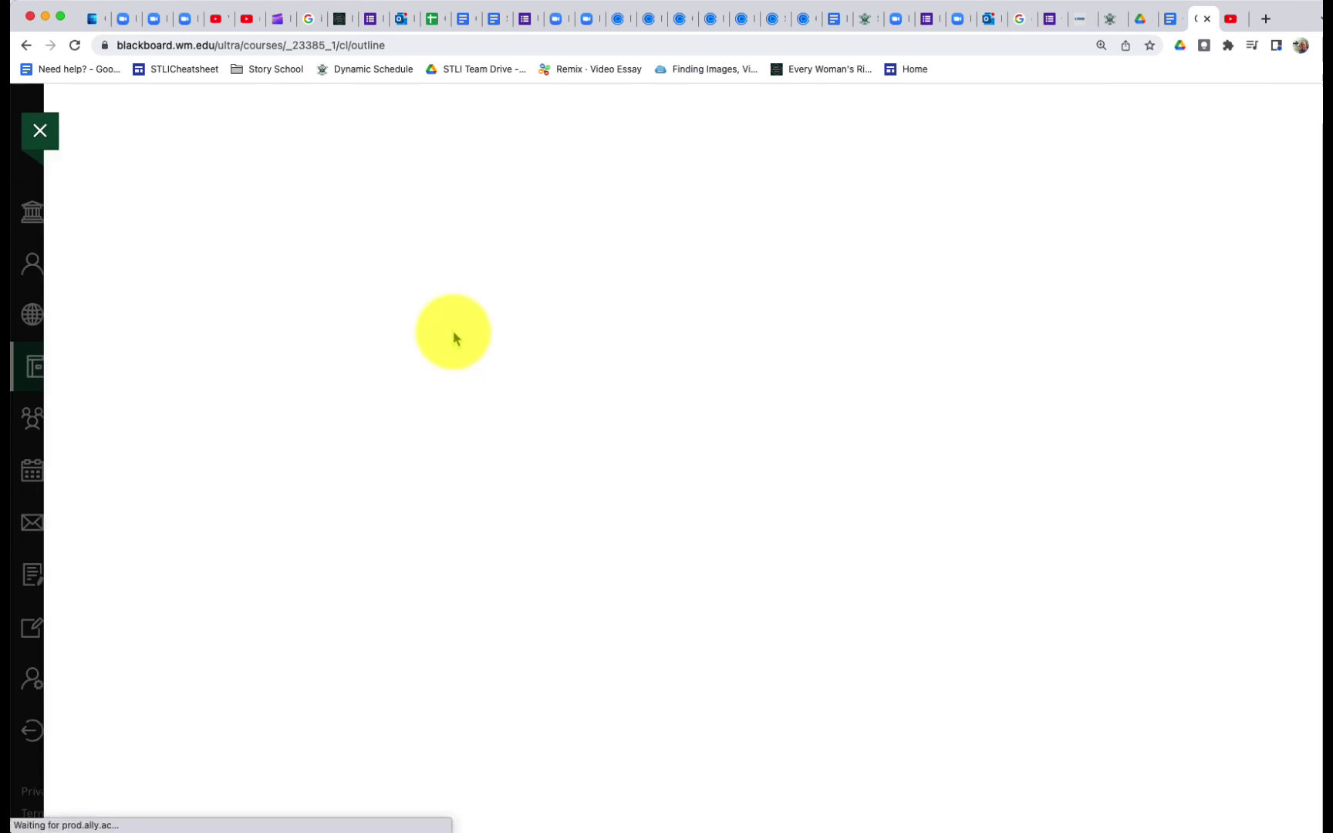
click(518, 382)
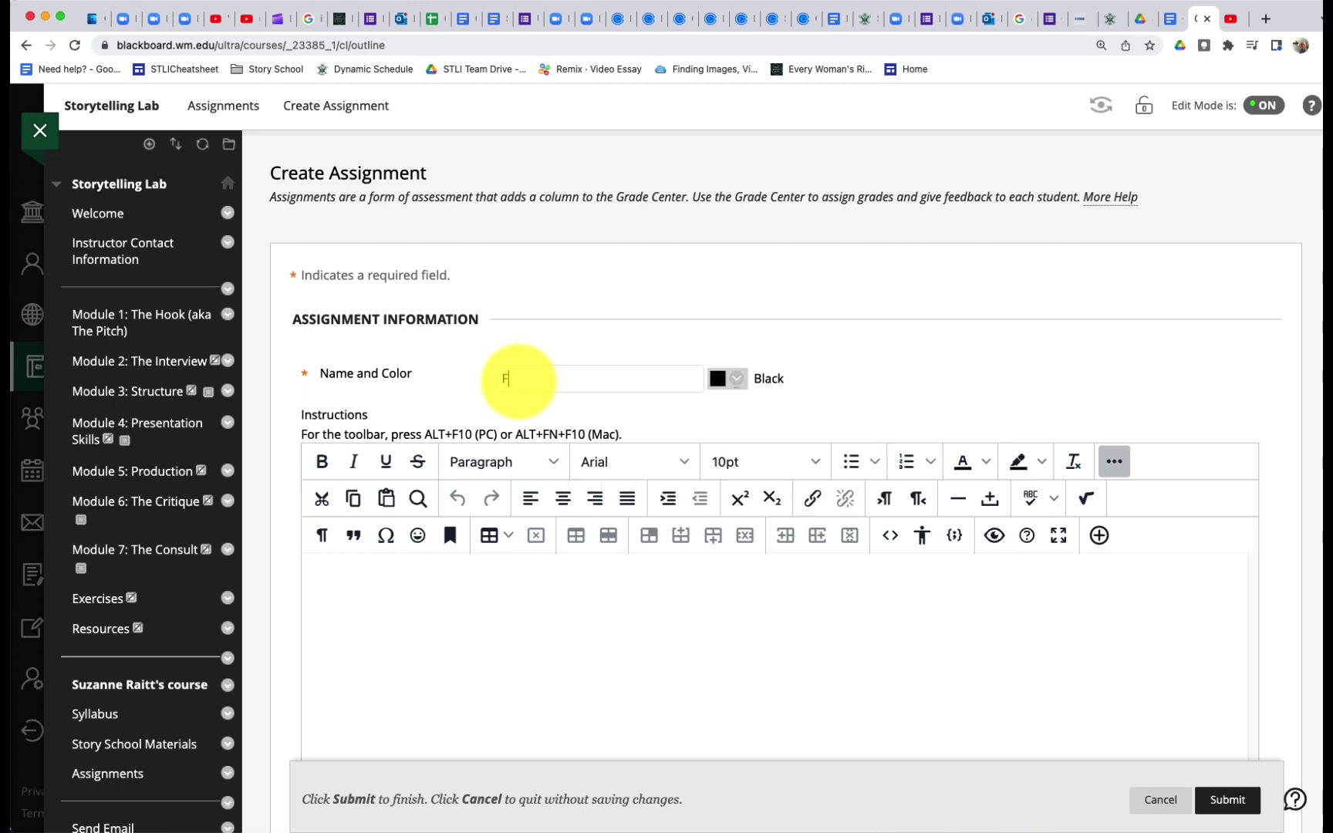
text(Final Essay)
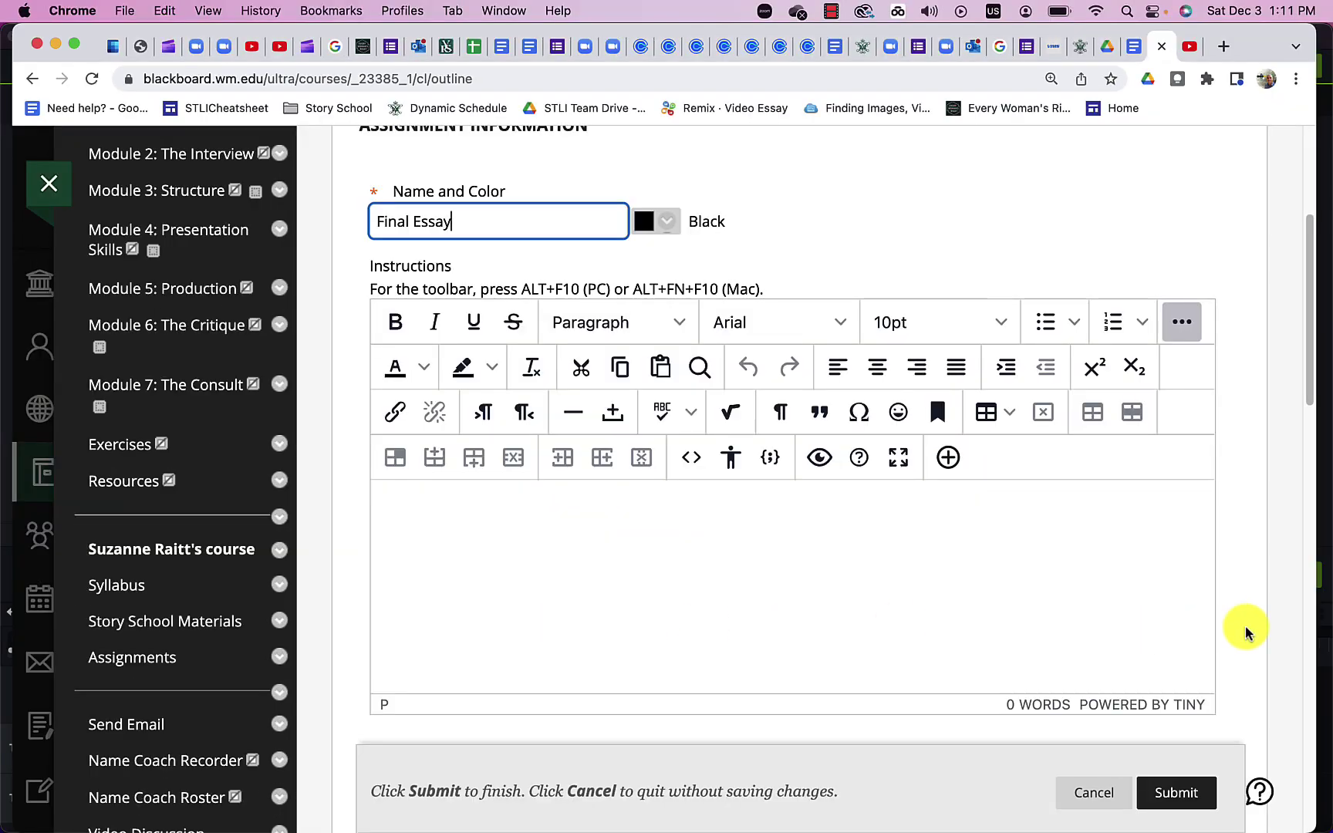
Set the assignment's points possible to 100
scroll(1247, 626, down, 5)
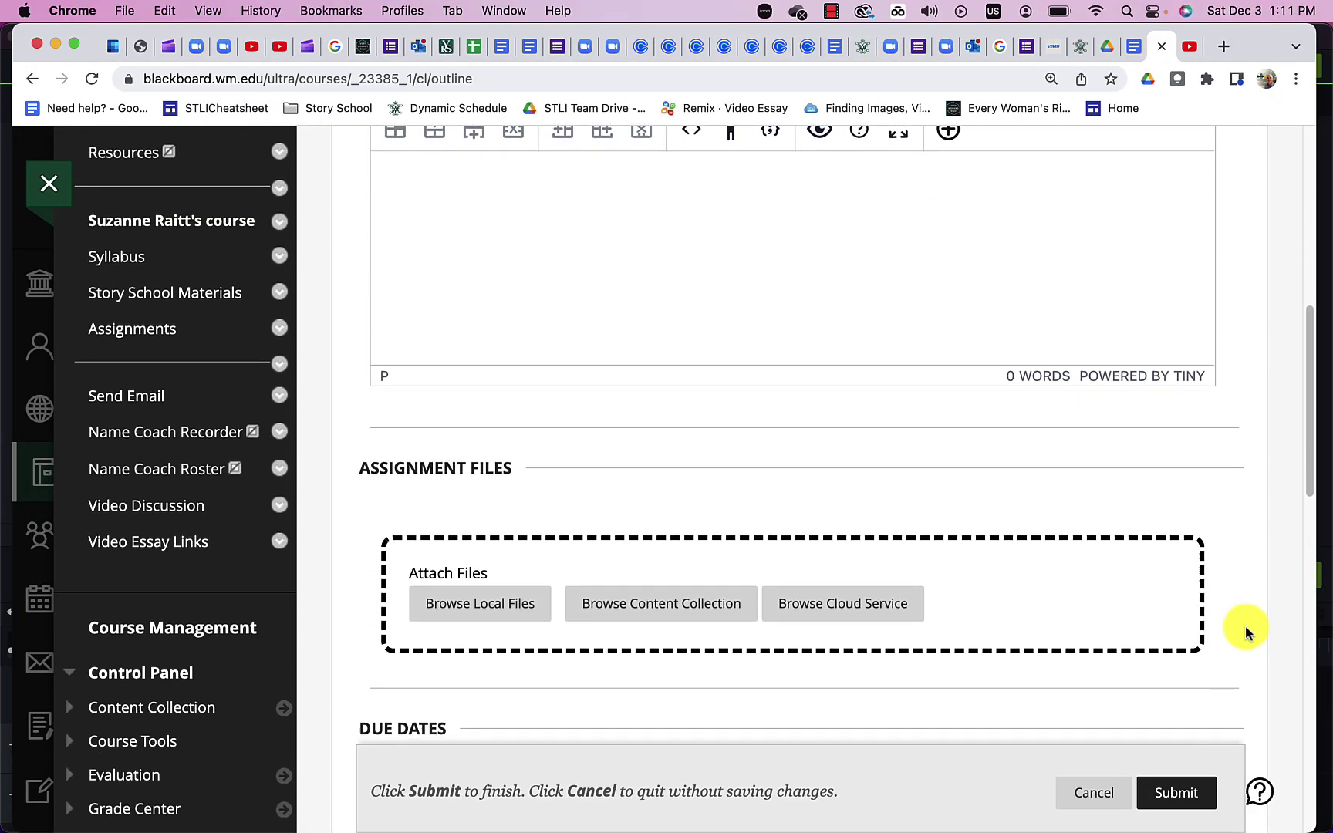
scroll(1246, 626, down, 2)
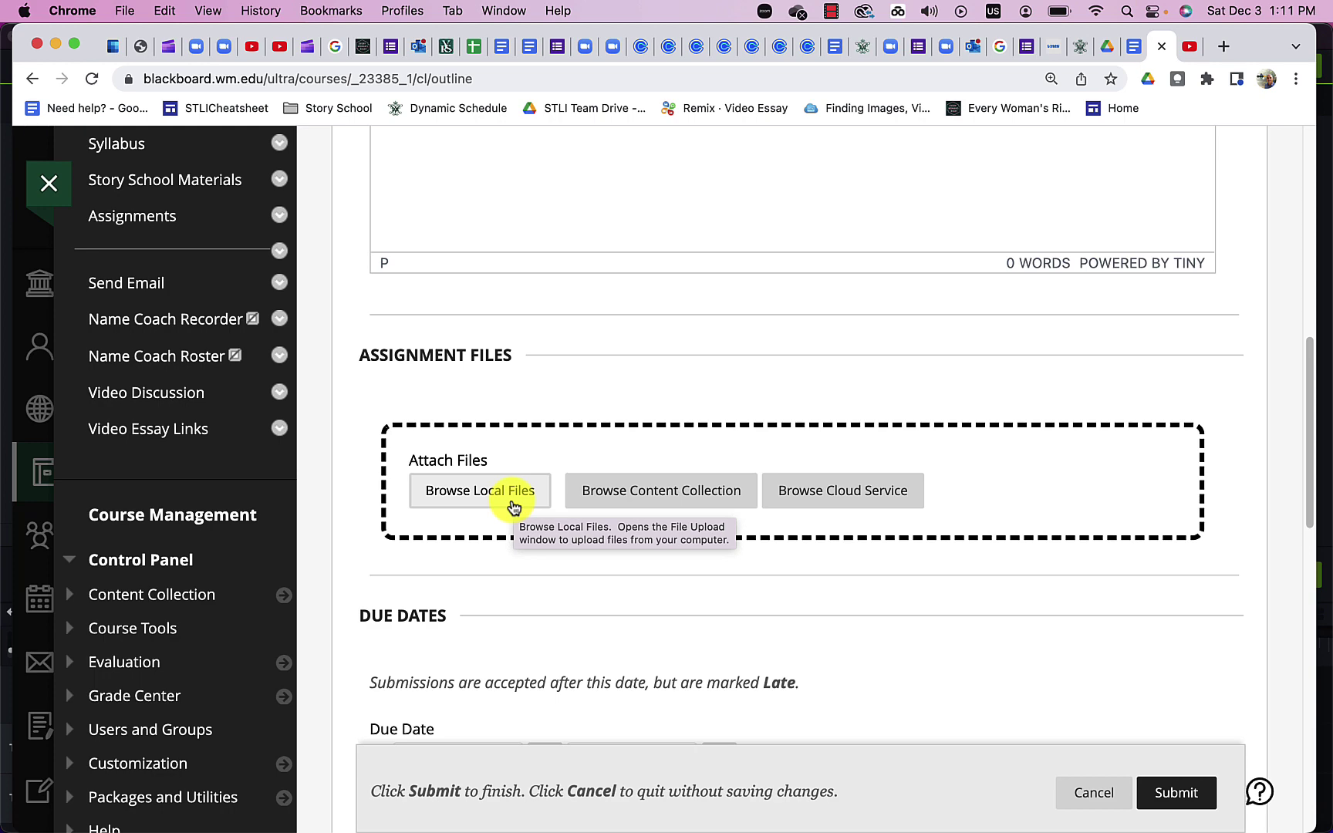
scroll(1003, 622, down, 4)
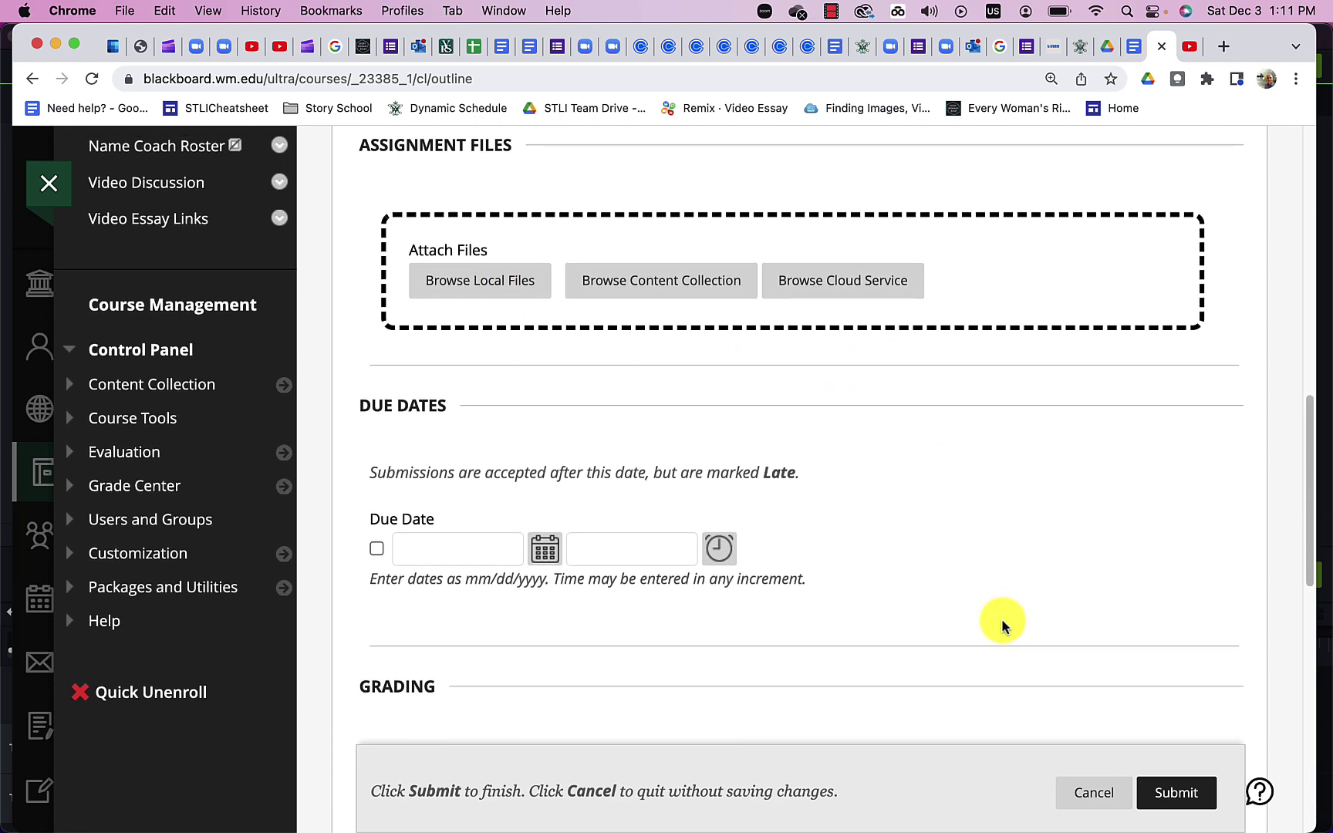
scroll(1002, 622, down, 3)
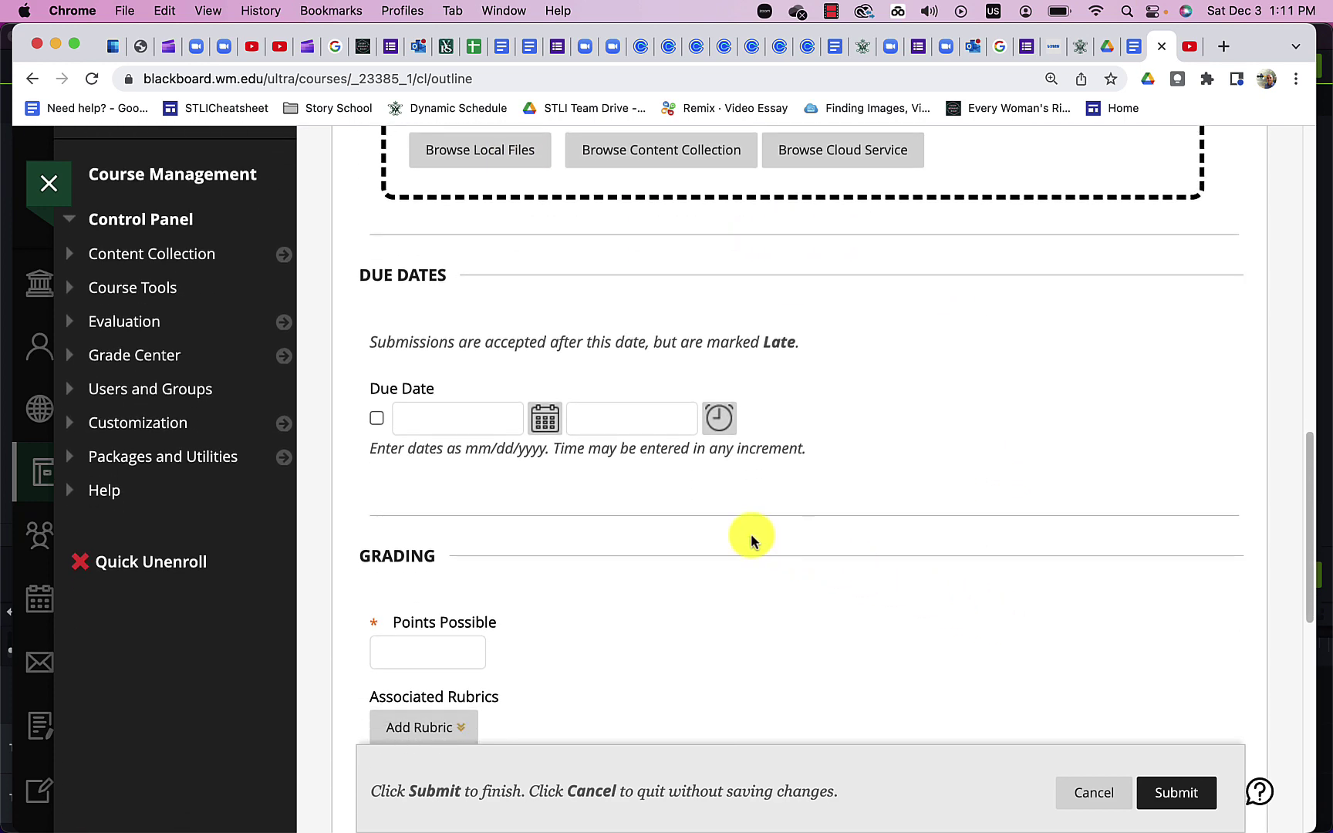
scroll(753, 540, down, 3)
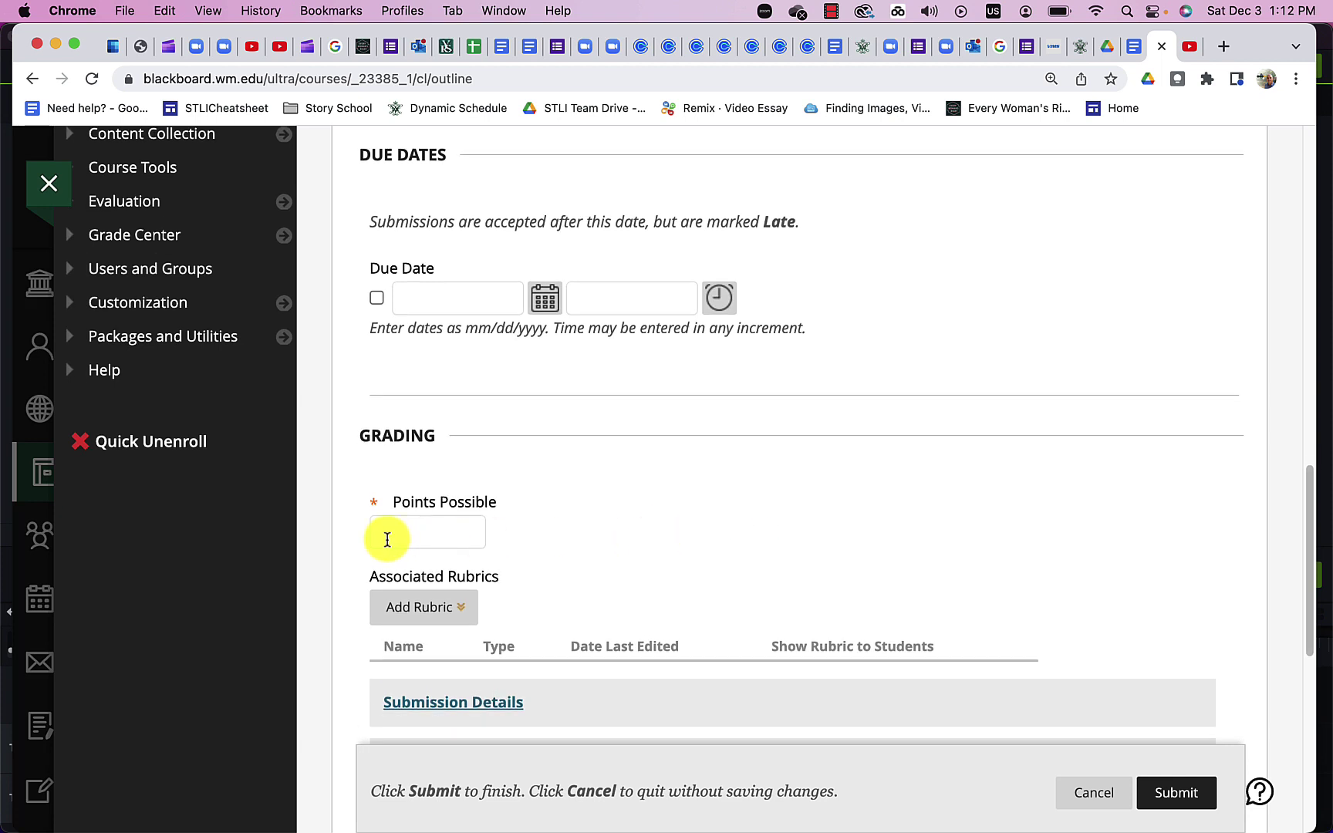
click(388, 540)
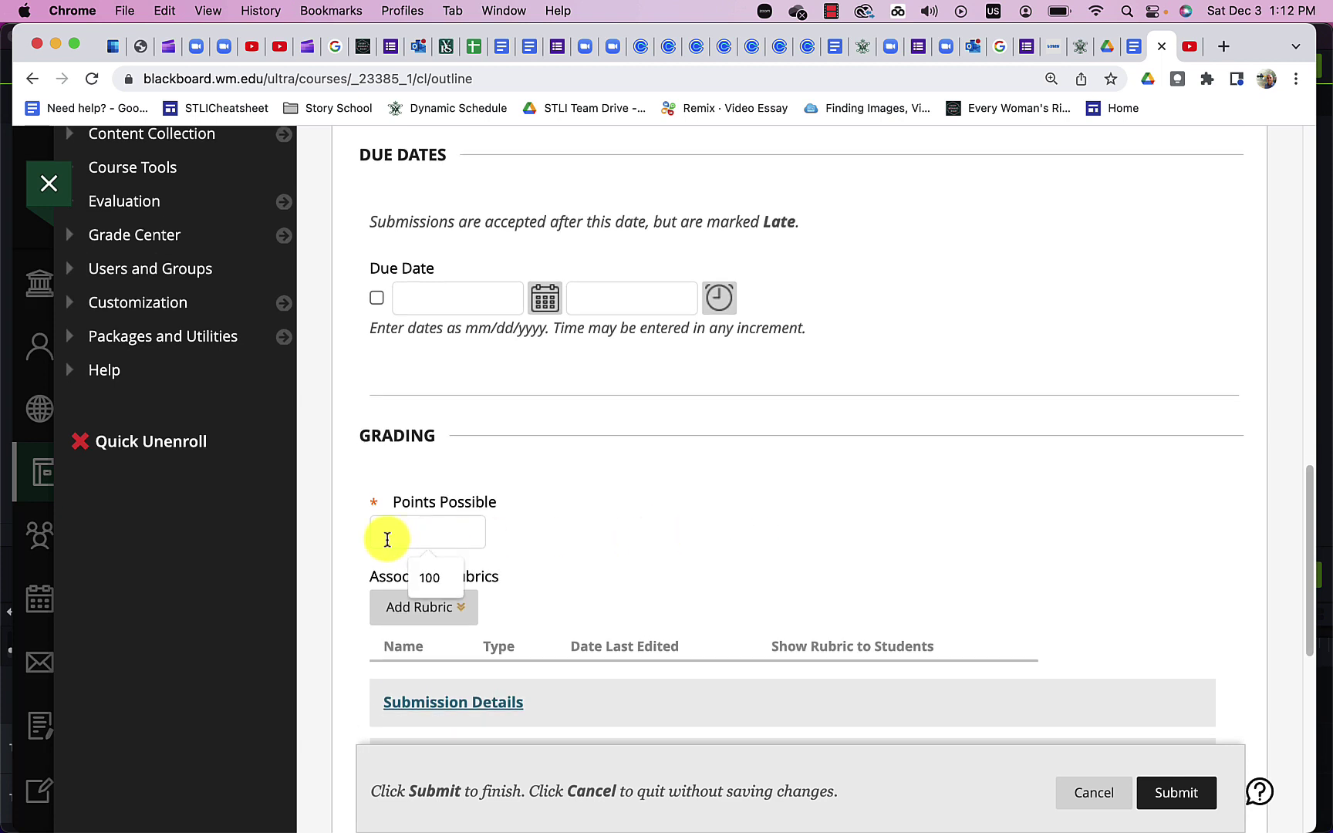
text(100)
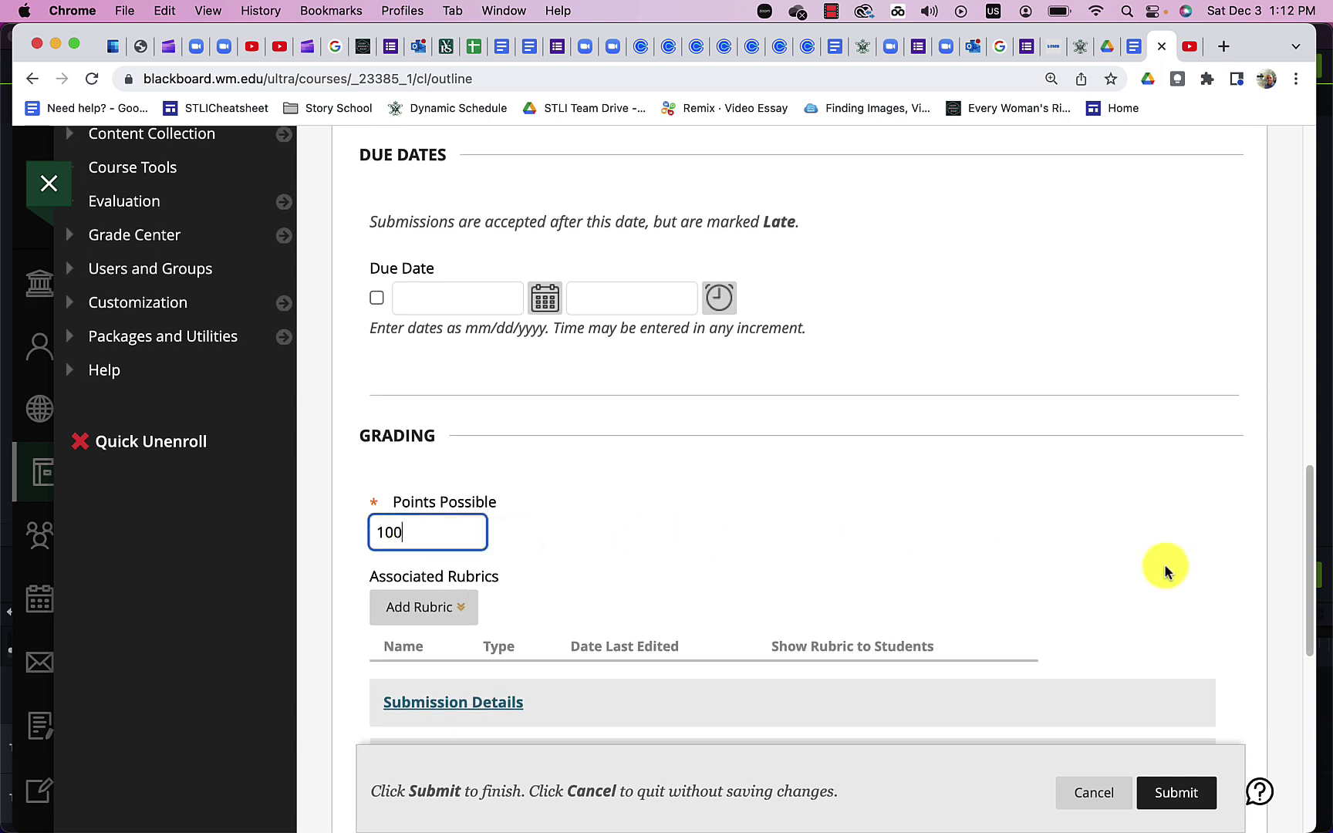
Expand the Display of Grades settings and review the grade format and student visibility options
scroll(1188, 568, down, 2)
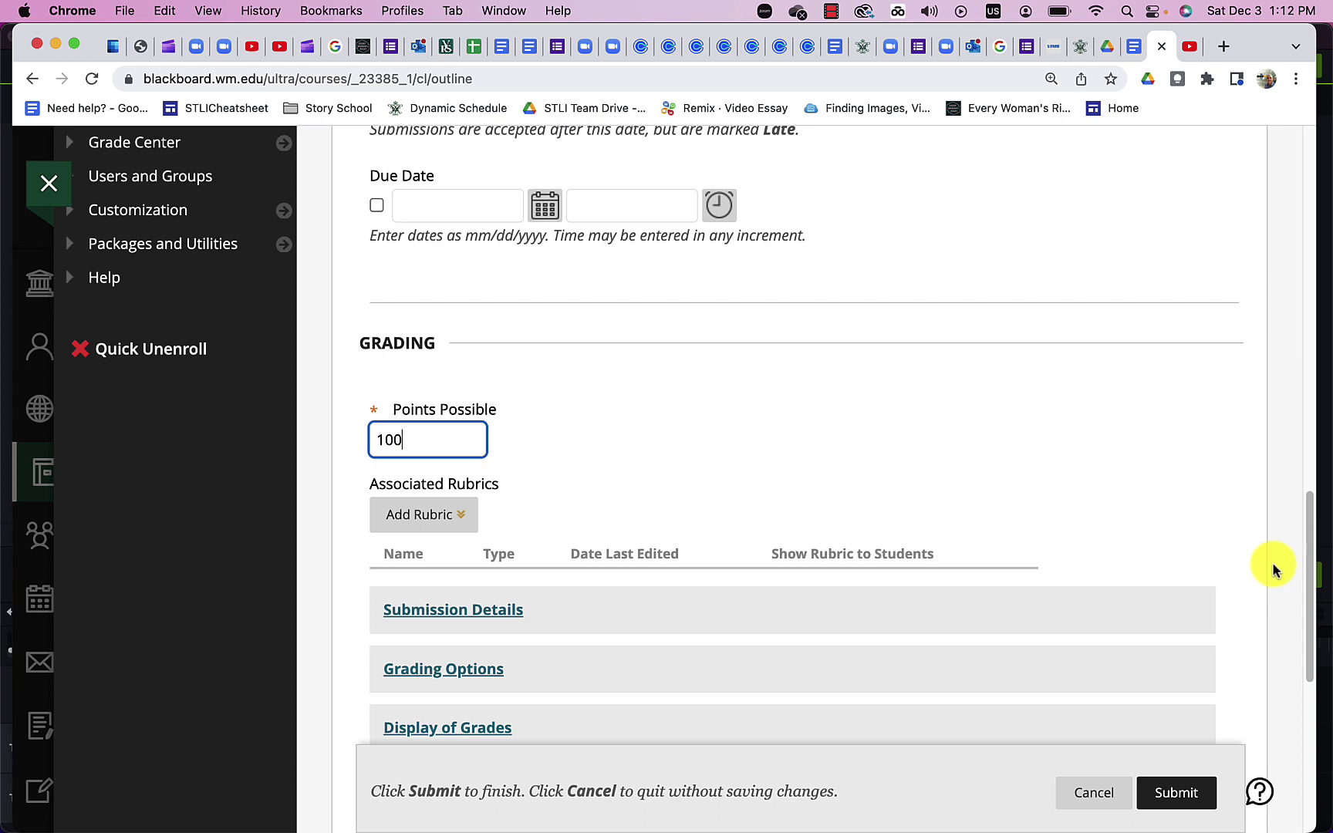
scroll(1234, 682, down, 1)
scroll(1234, 682, down, 3)
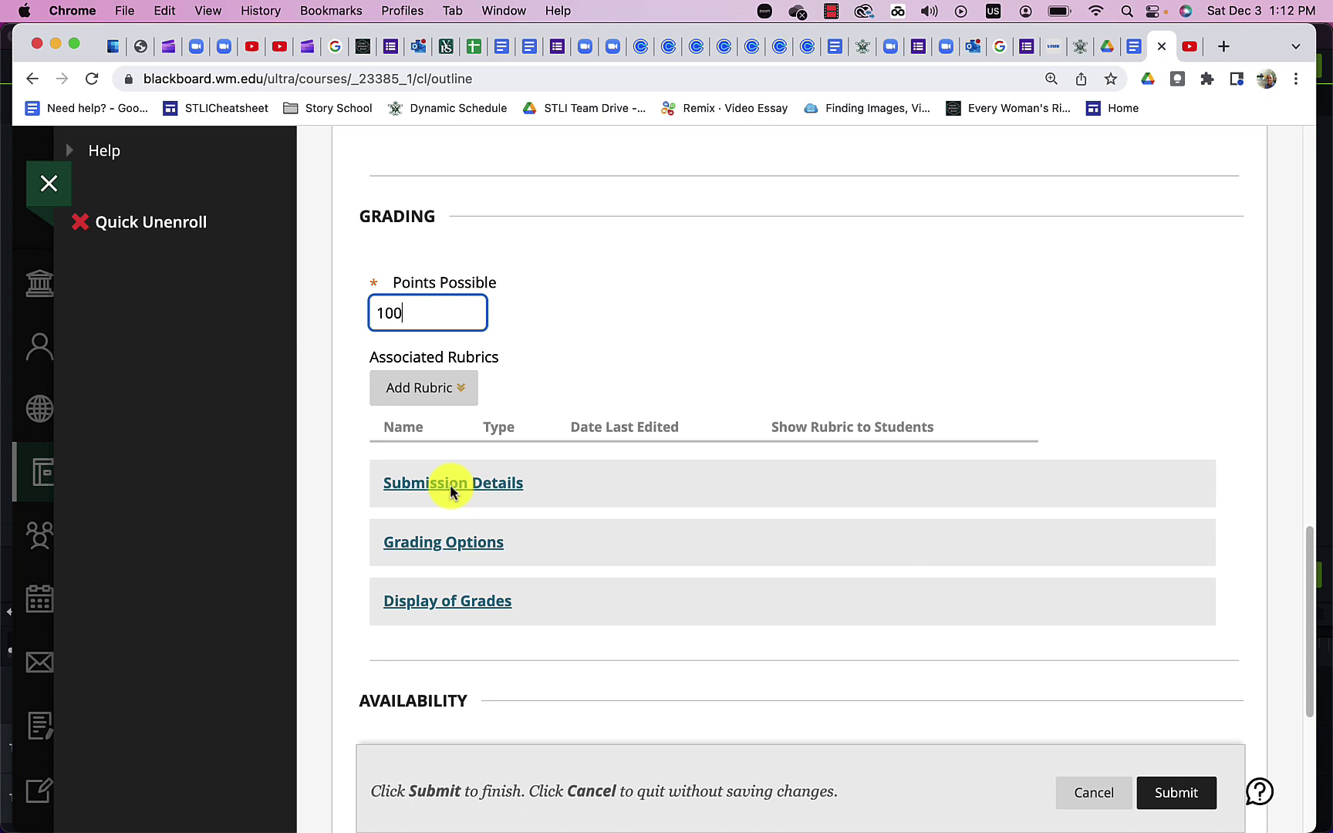
scroll(1256, 716, down, 3)
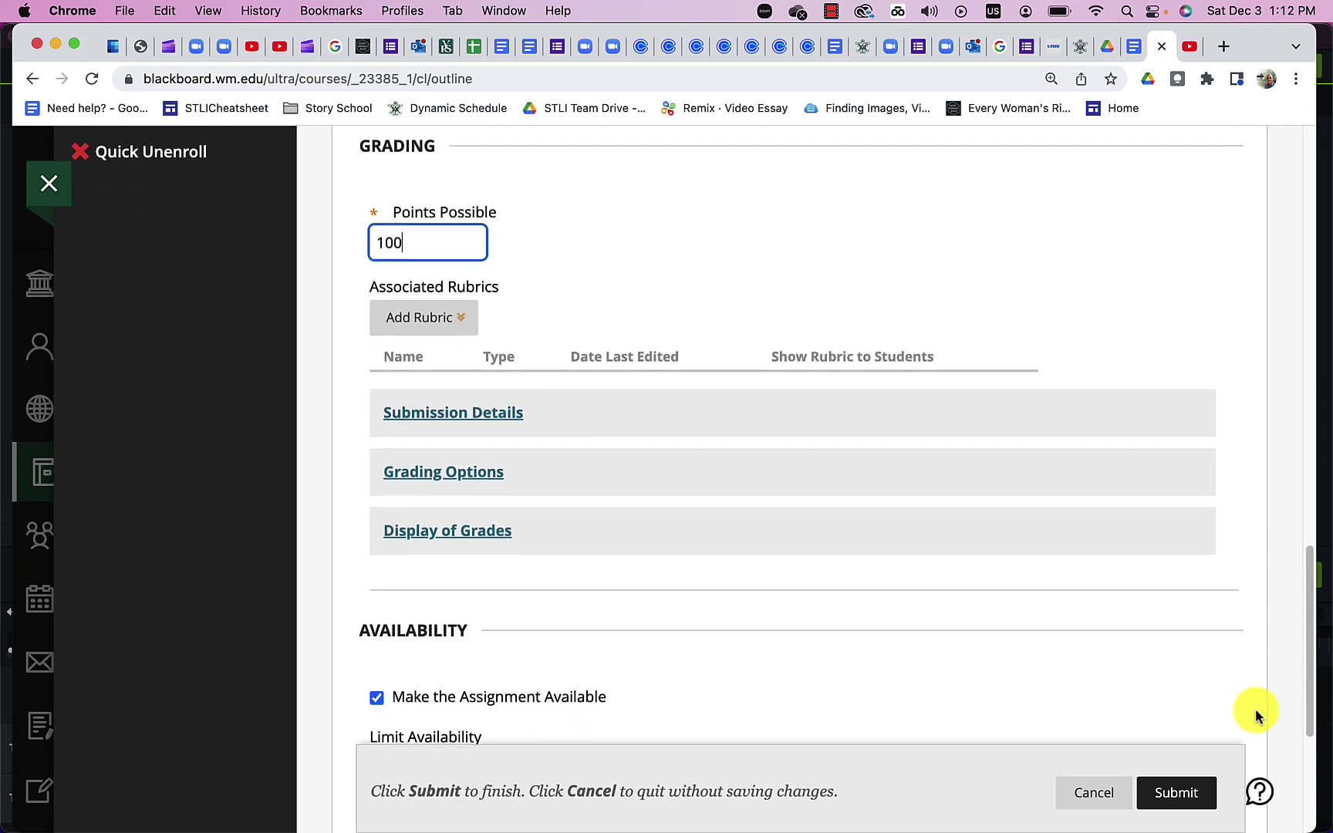
click(448, 506)
scroll(566, 627, down, 1)
scroll(565, 627, down, 4)
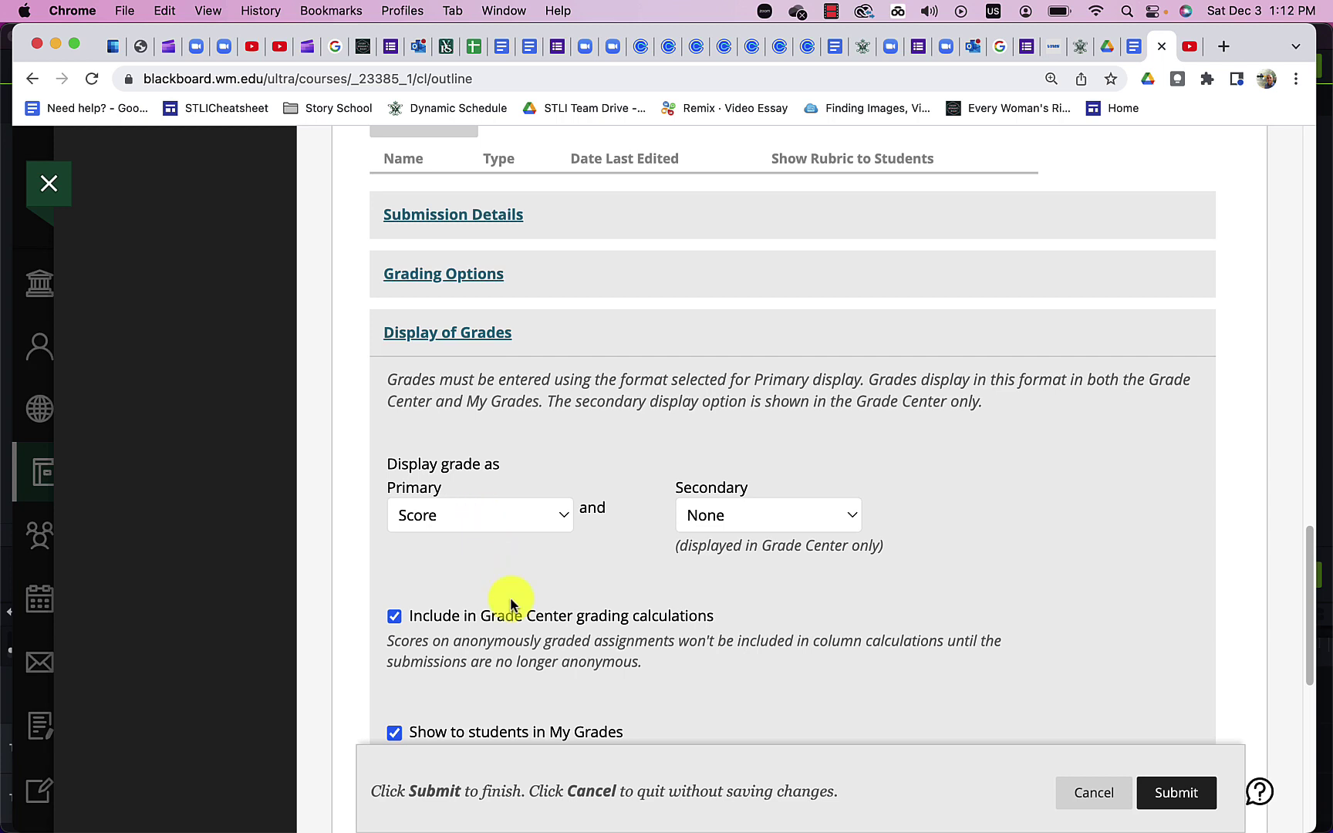
scroll(539, 673, down, 5)
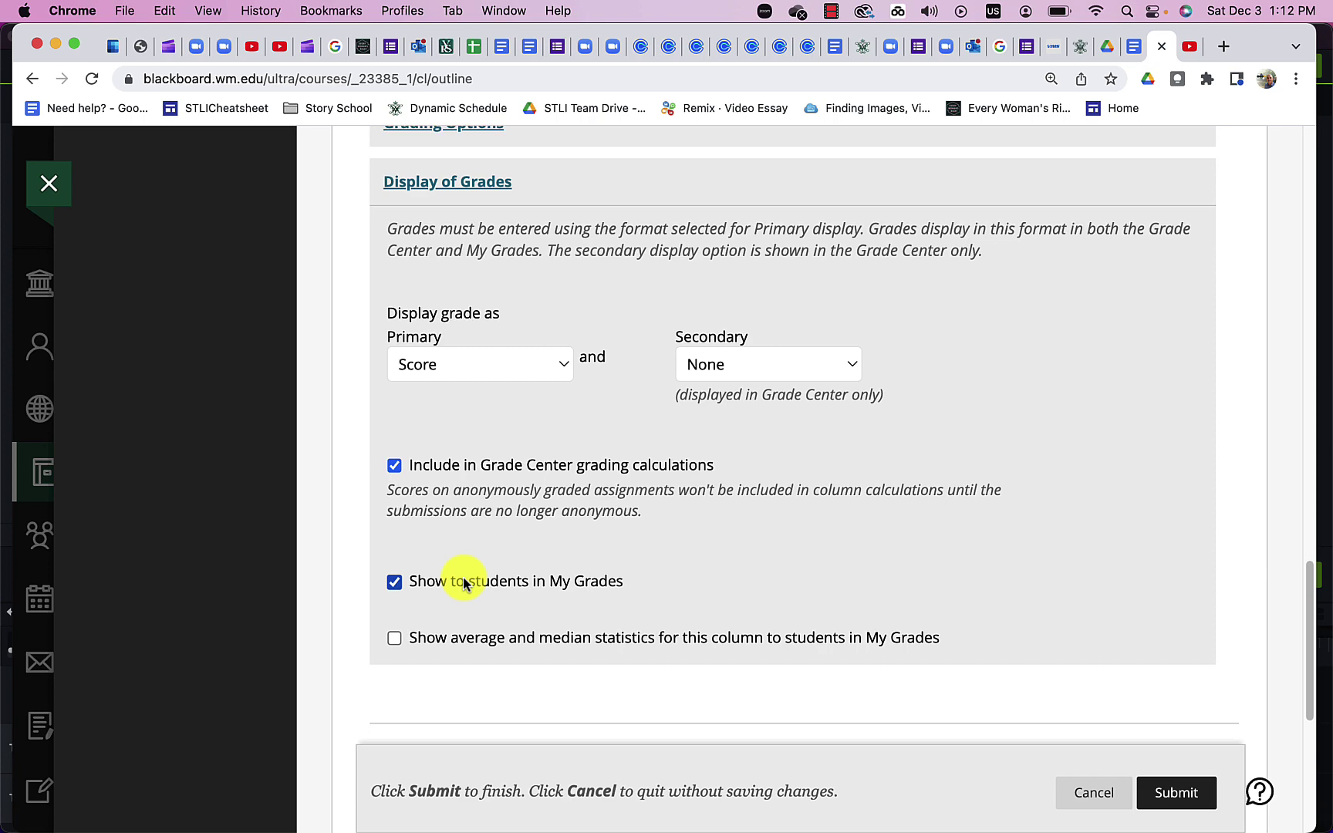
Check the assignment's availability options and submit the new Final Essay assignment
scroll(461, 681, down, 3)
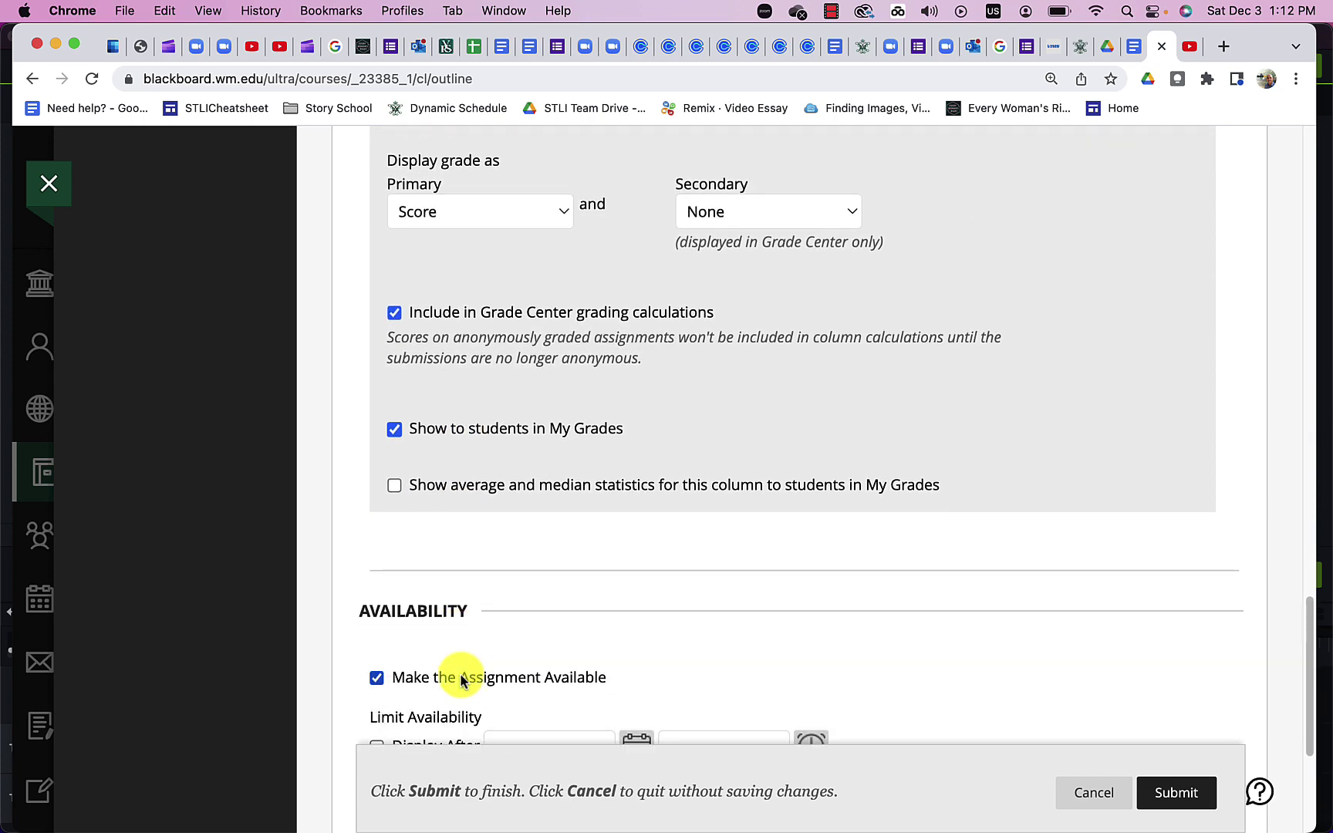
scroll(461, 681, down, 3)
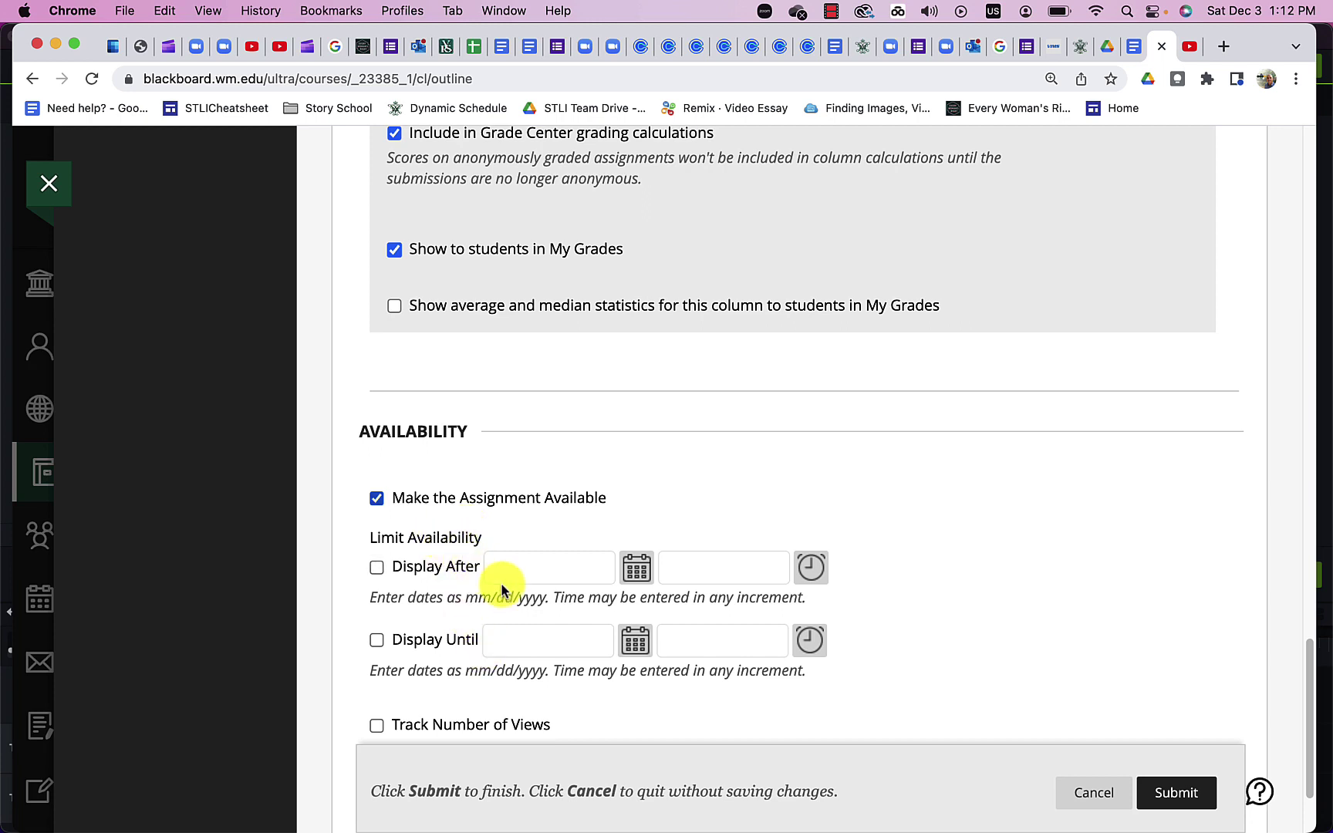
scroll(654, 712, down, 3)
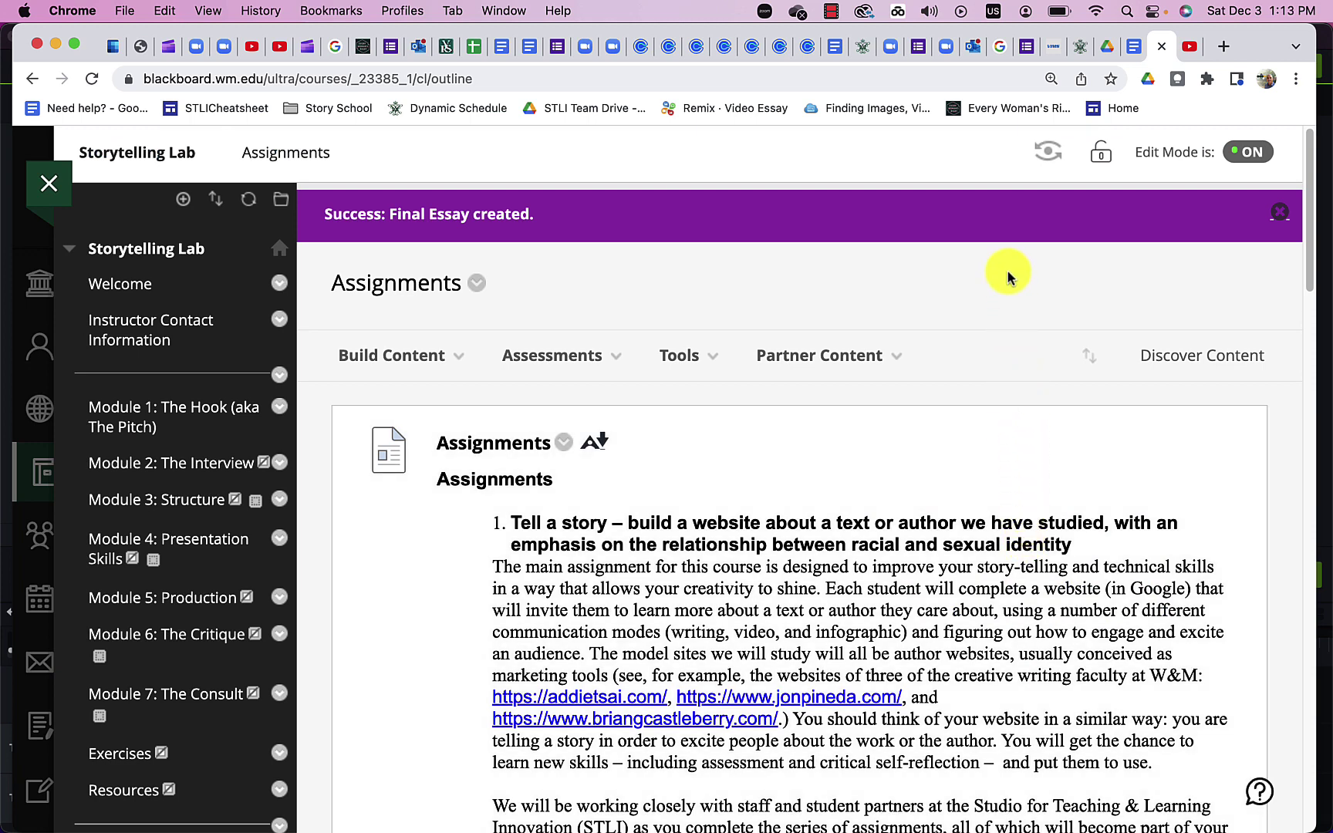
Reorder the Assignments content so that Final Essay is the first item, and save the new order
click(1093, 359)
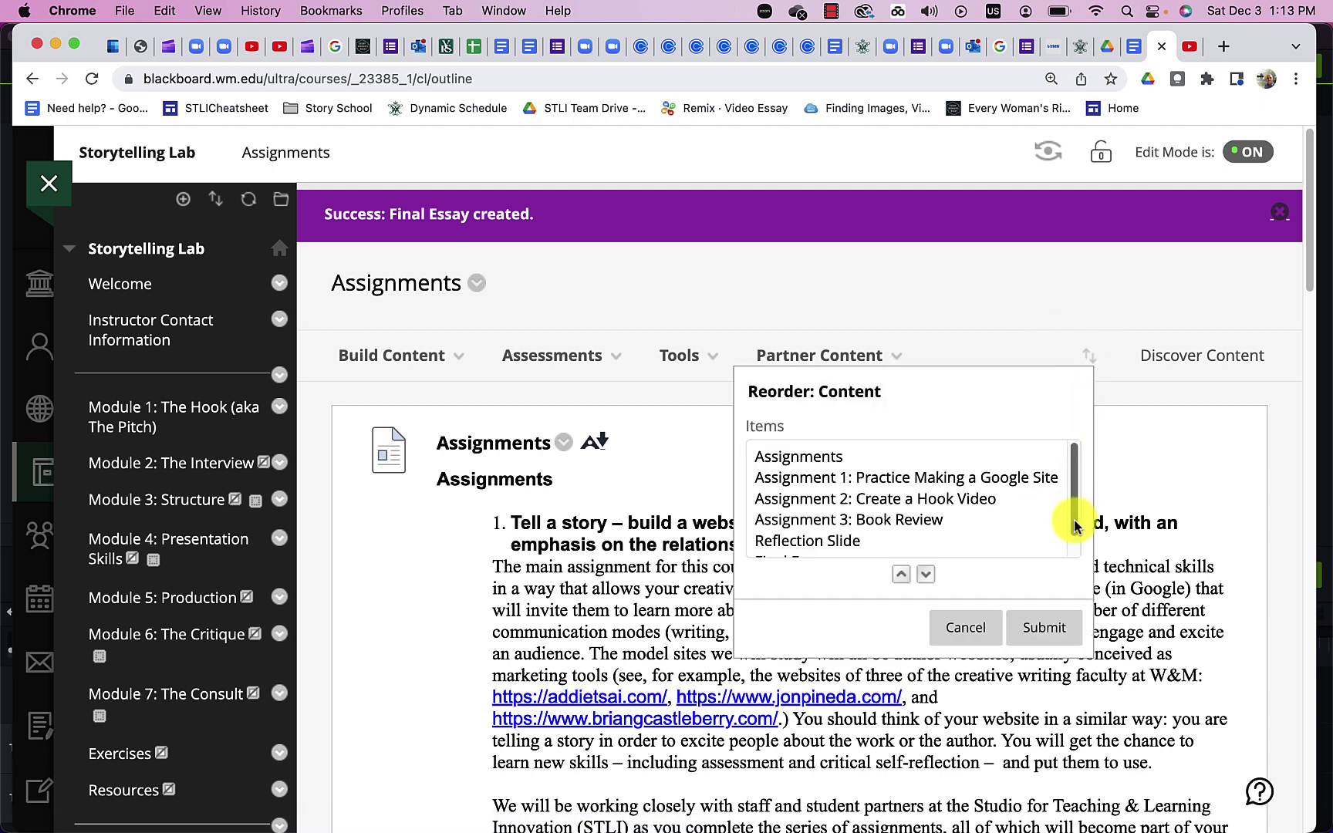
drag(1075, 527, 1074, 545)
click(804, 540)
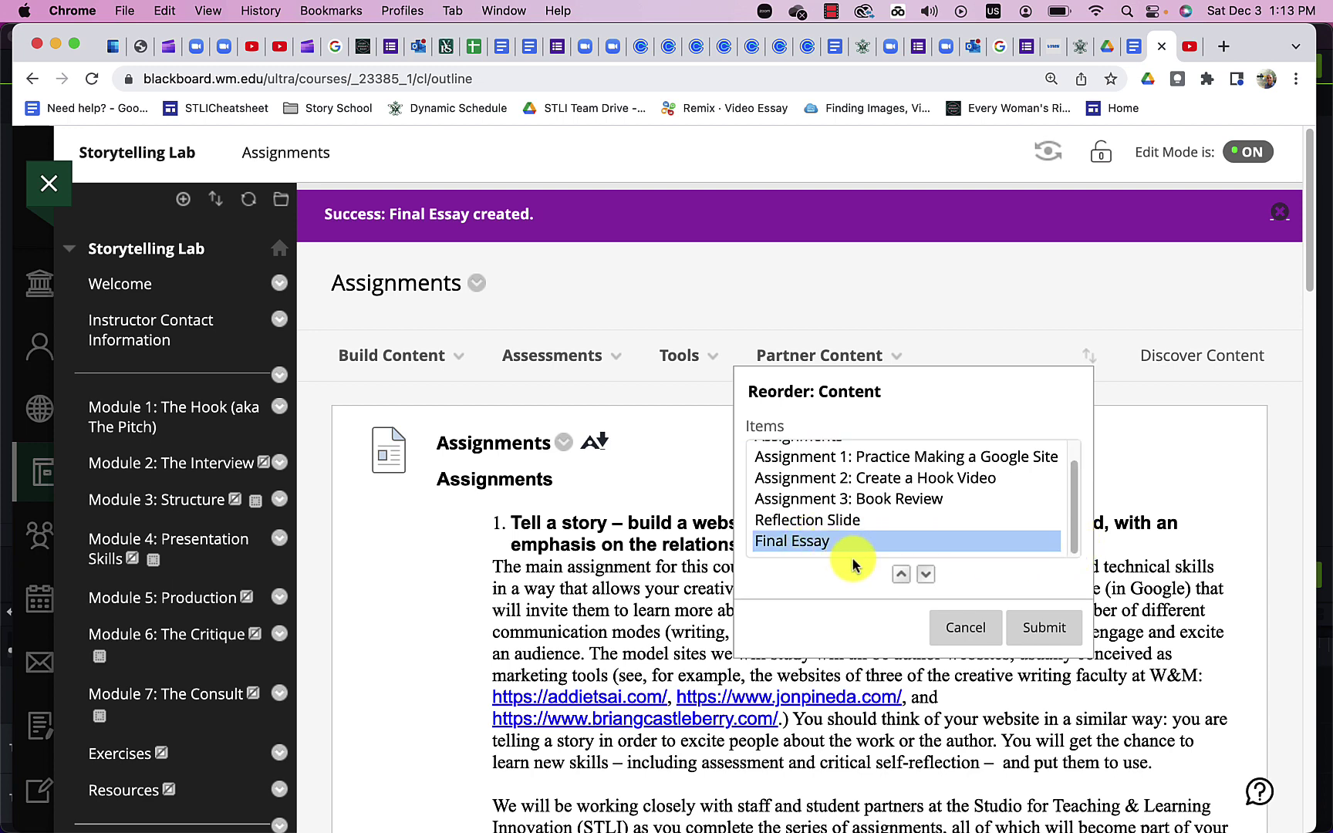
click(901, 576)
click(901, 576)
click(902, 576)
click(901, 576)
click(902, 576)
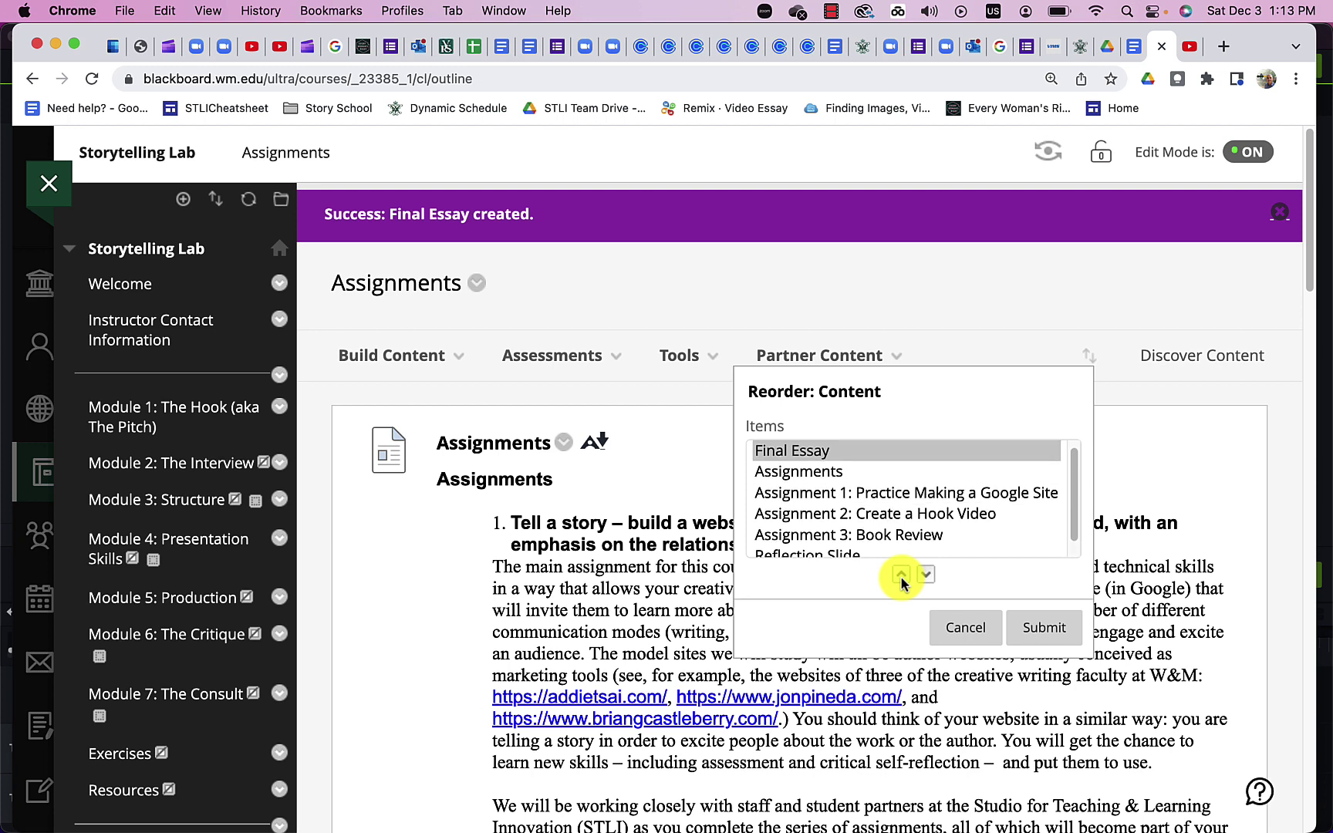
click(1044, 628)
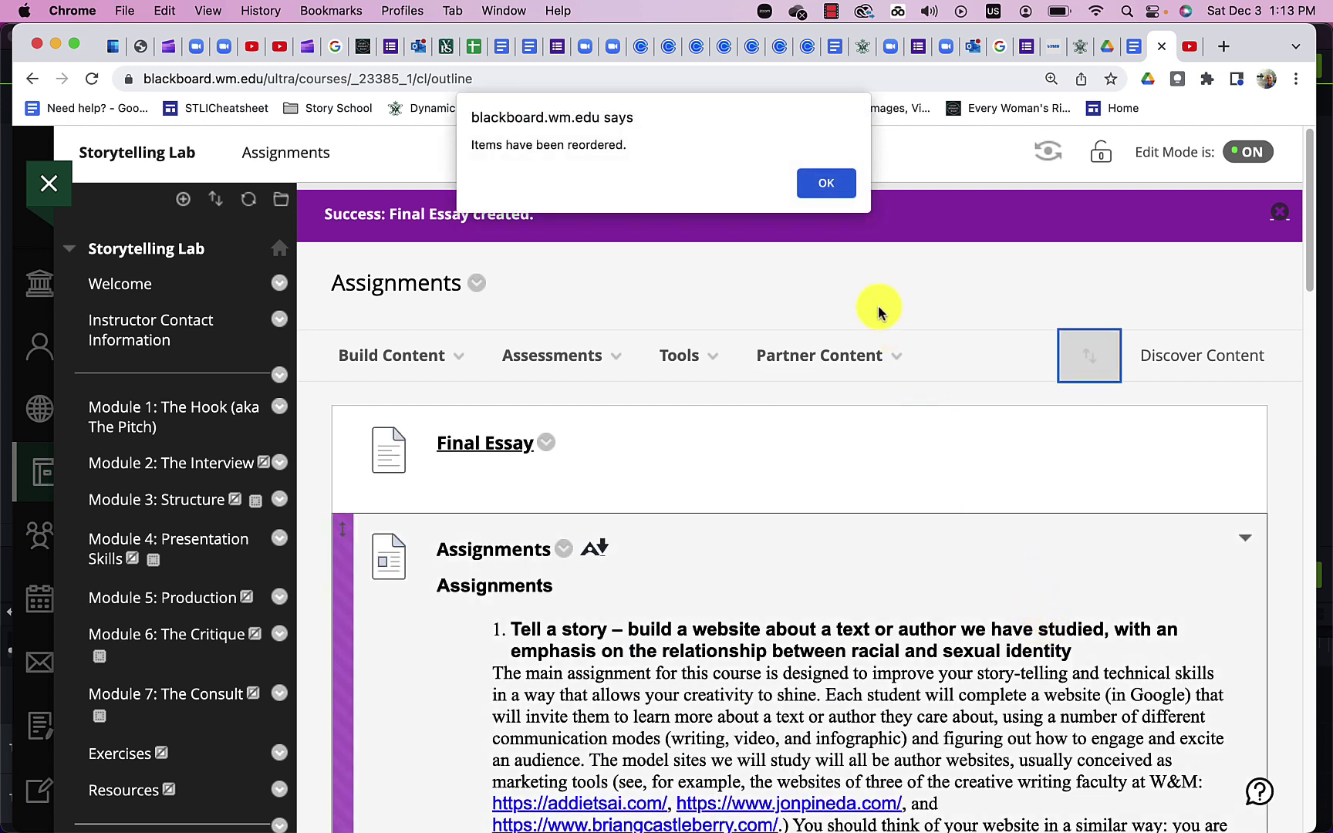
click(824, 185)
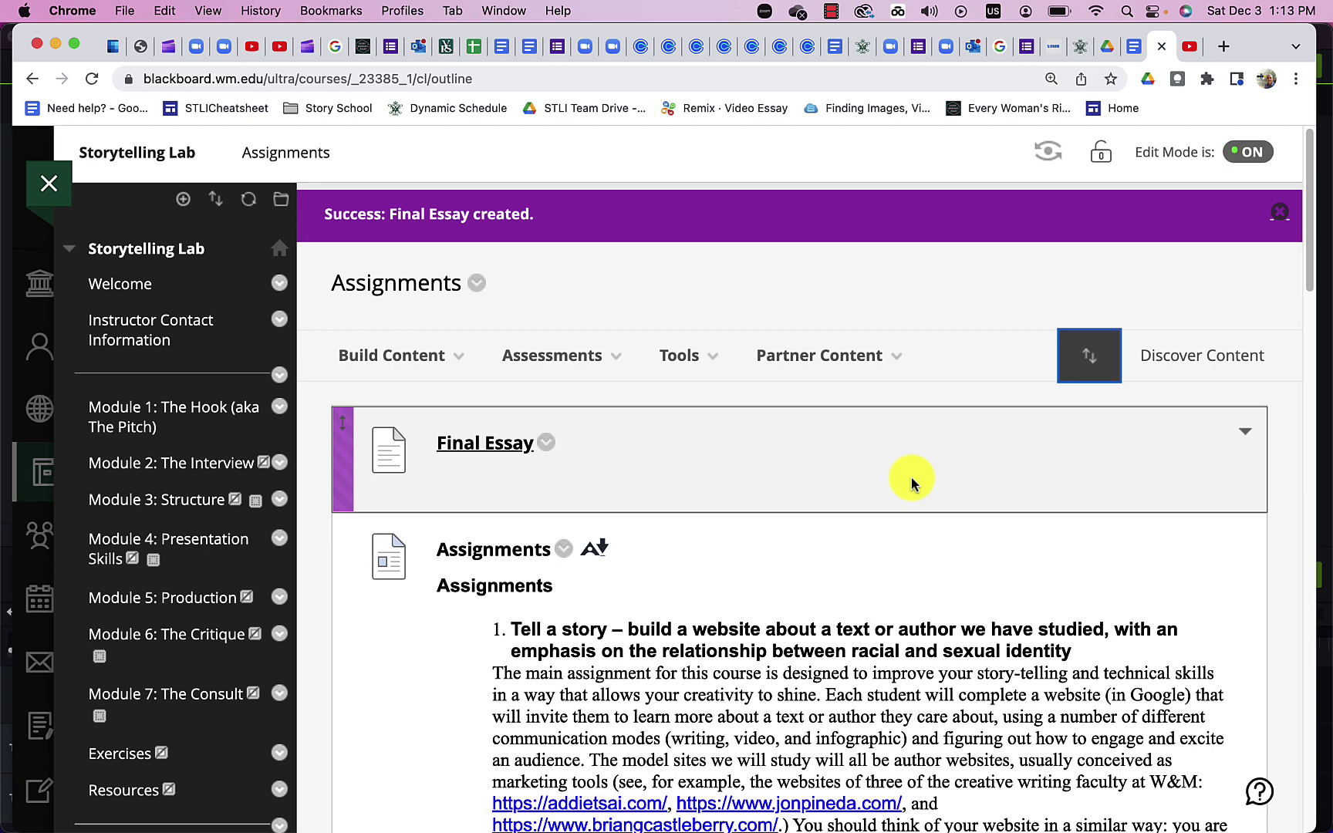
click(830, 12)
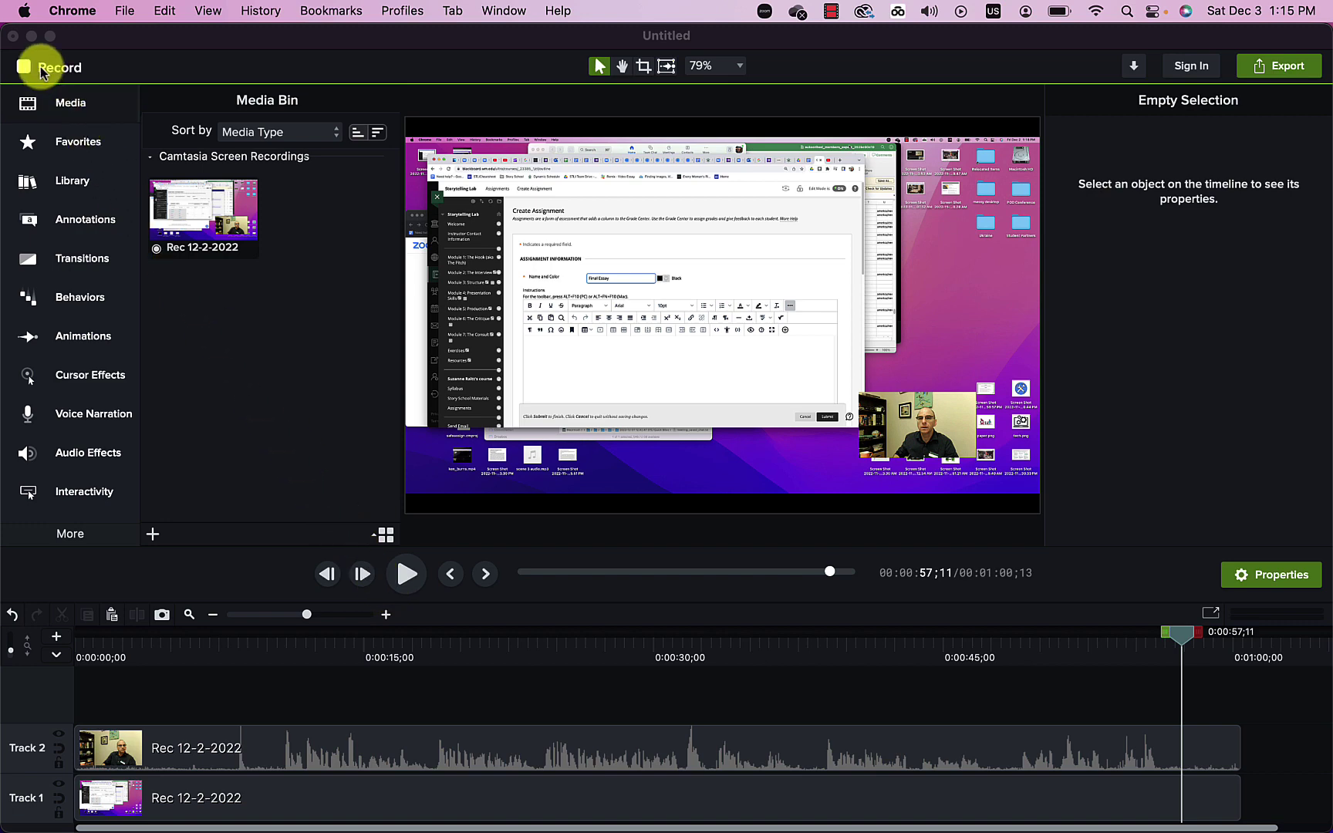
click(830, 12)
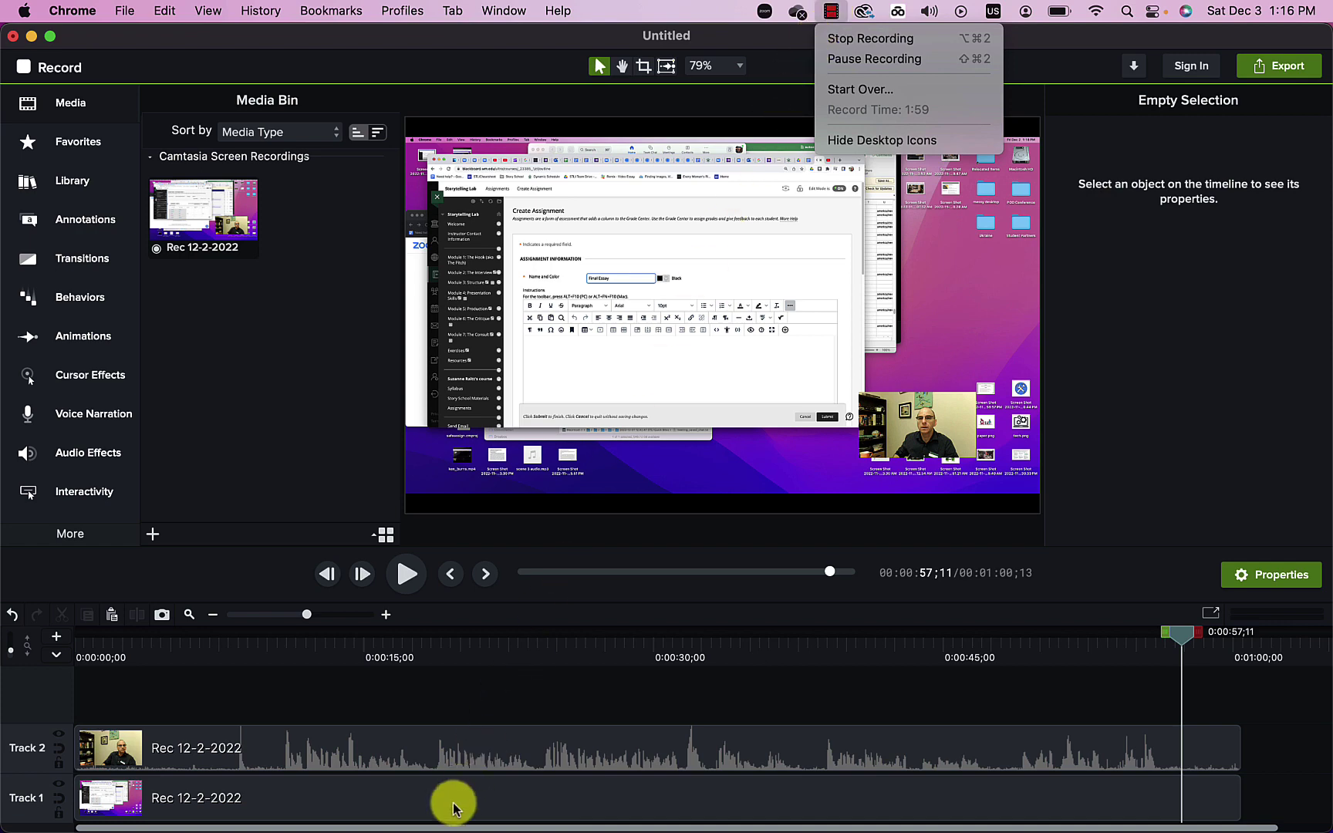
click(253, 454)
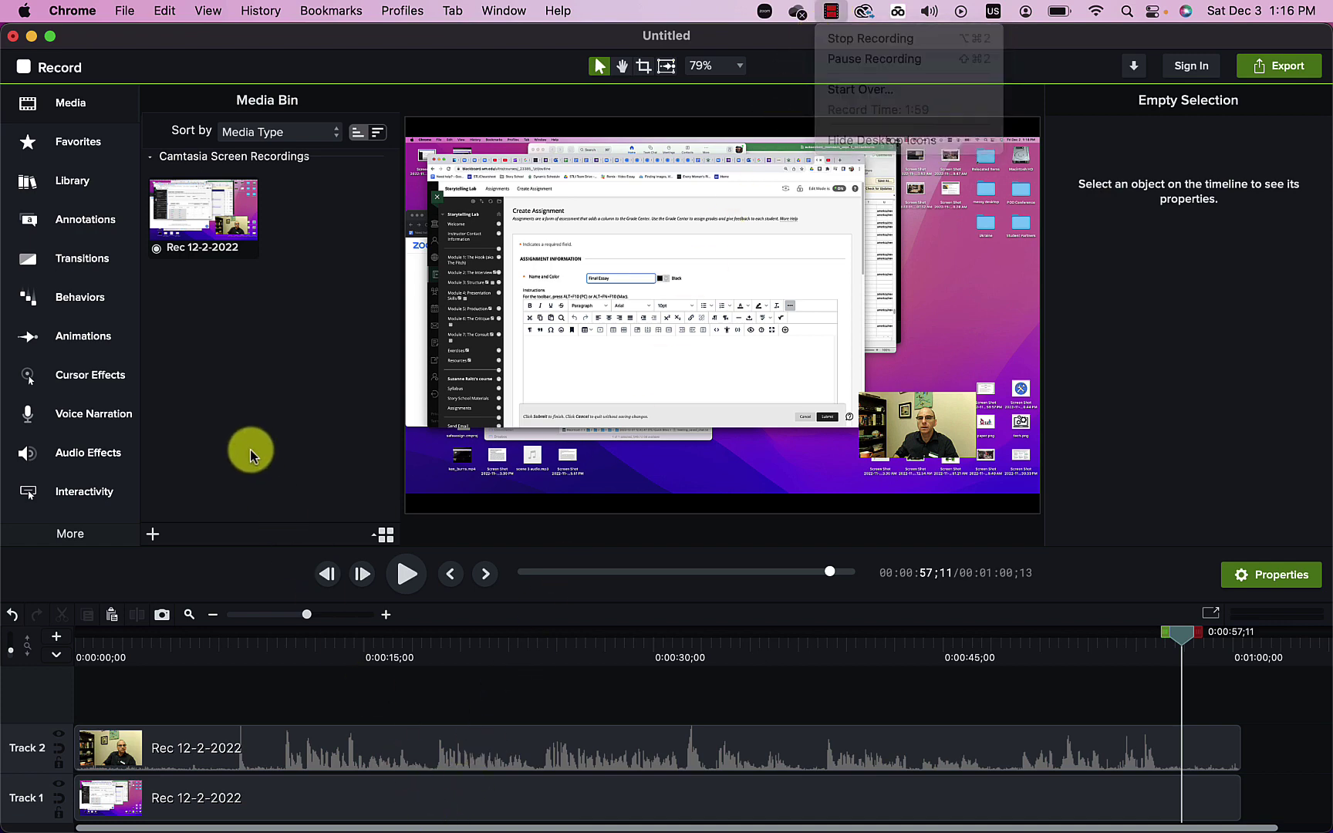
Switch to the incognito Chrome window with the student's course view and open Final Essay from Assignments
click(386, 789)
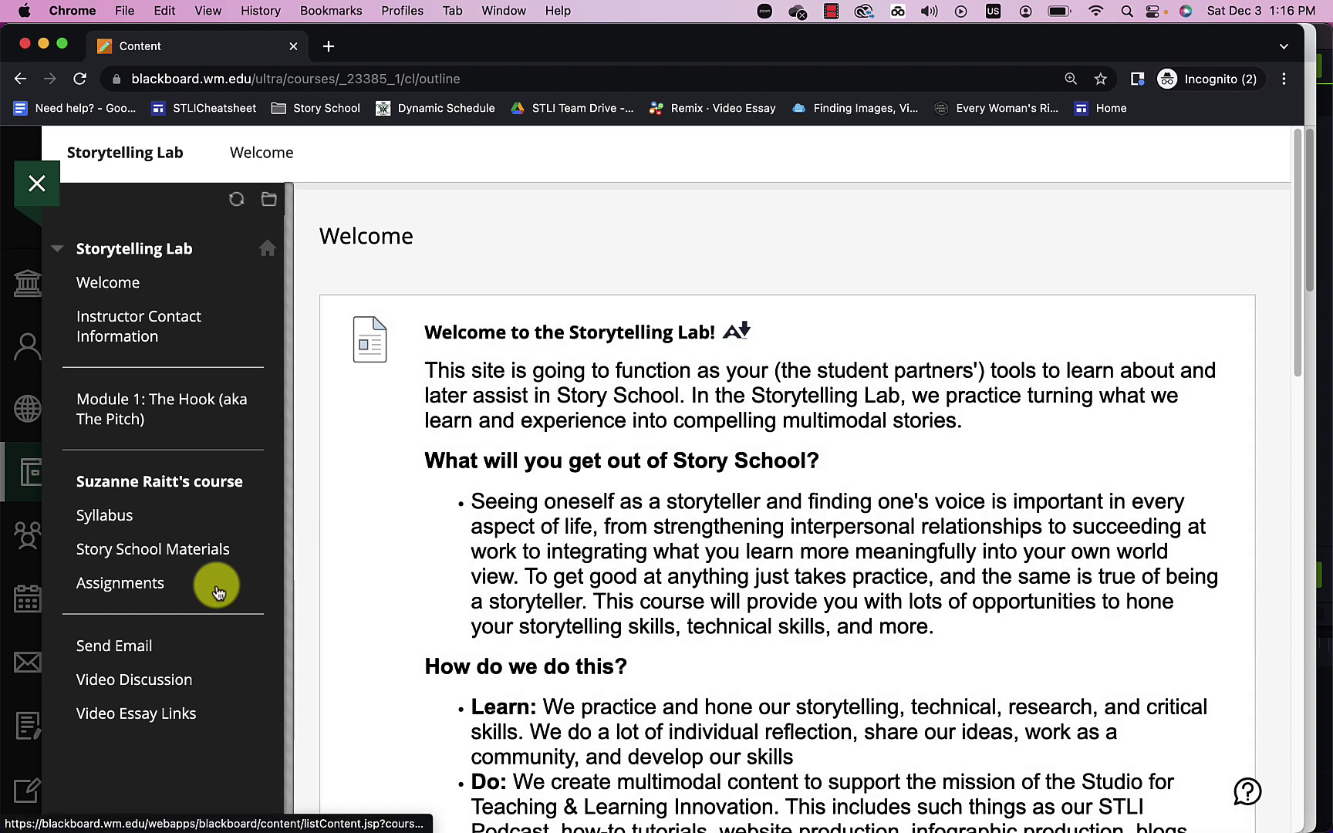
click(122, 587)
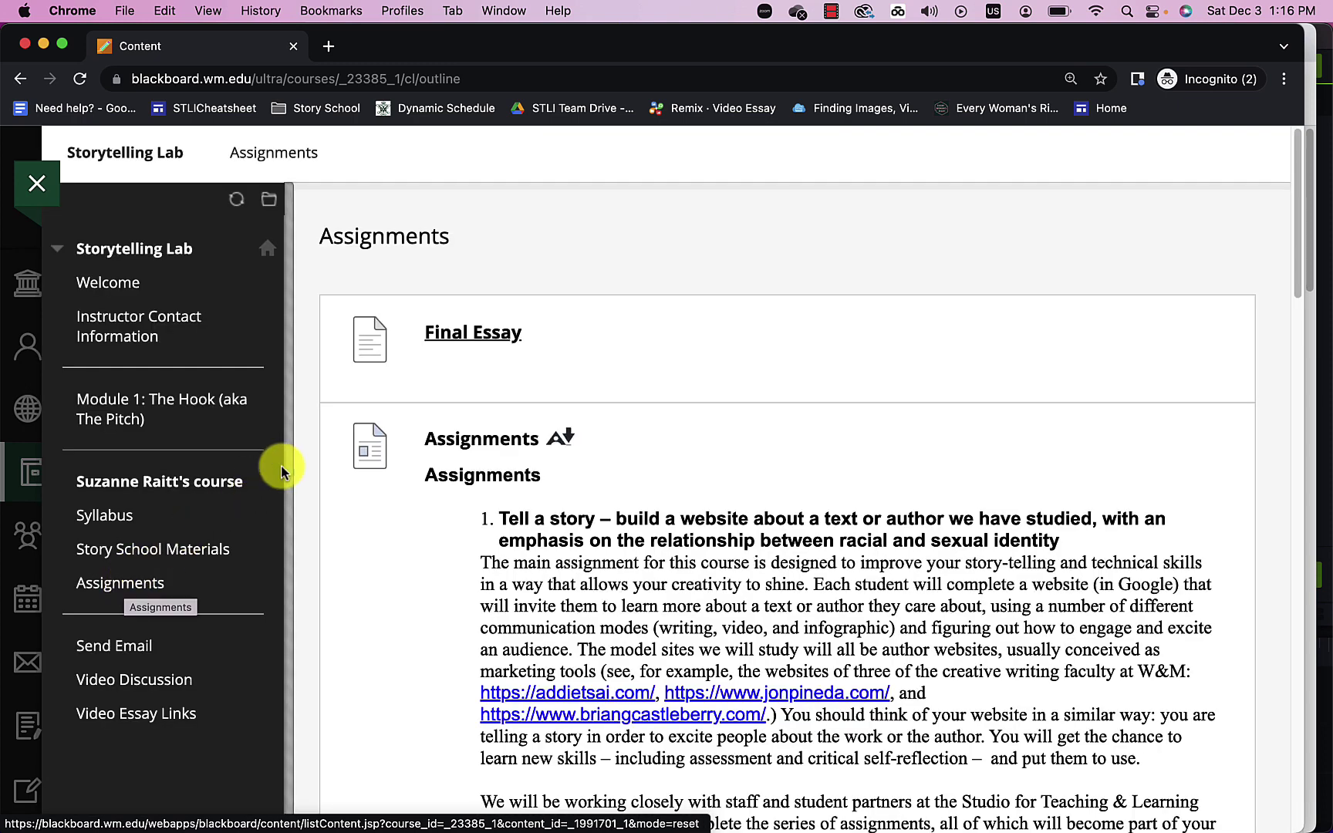
click(468, 336)
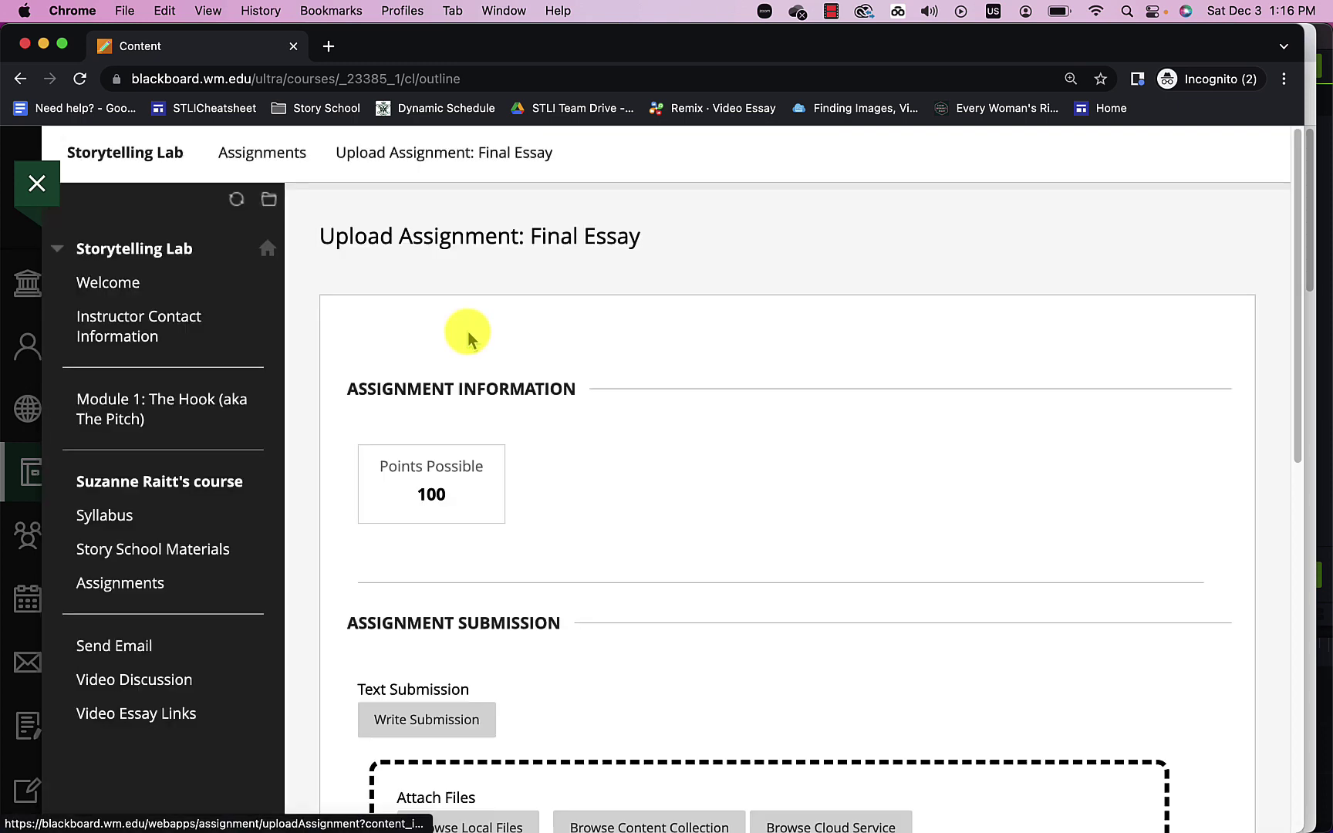
Attach the local Desktop file ENSP 250 Insects Syllabus Spring2019.docx to the Final Essay submission
scroll(538, 520, down, 3)
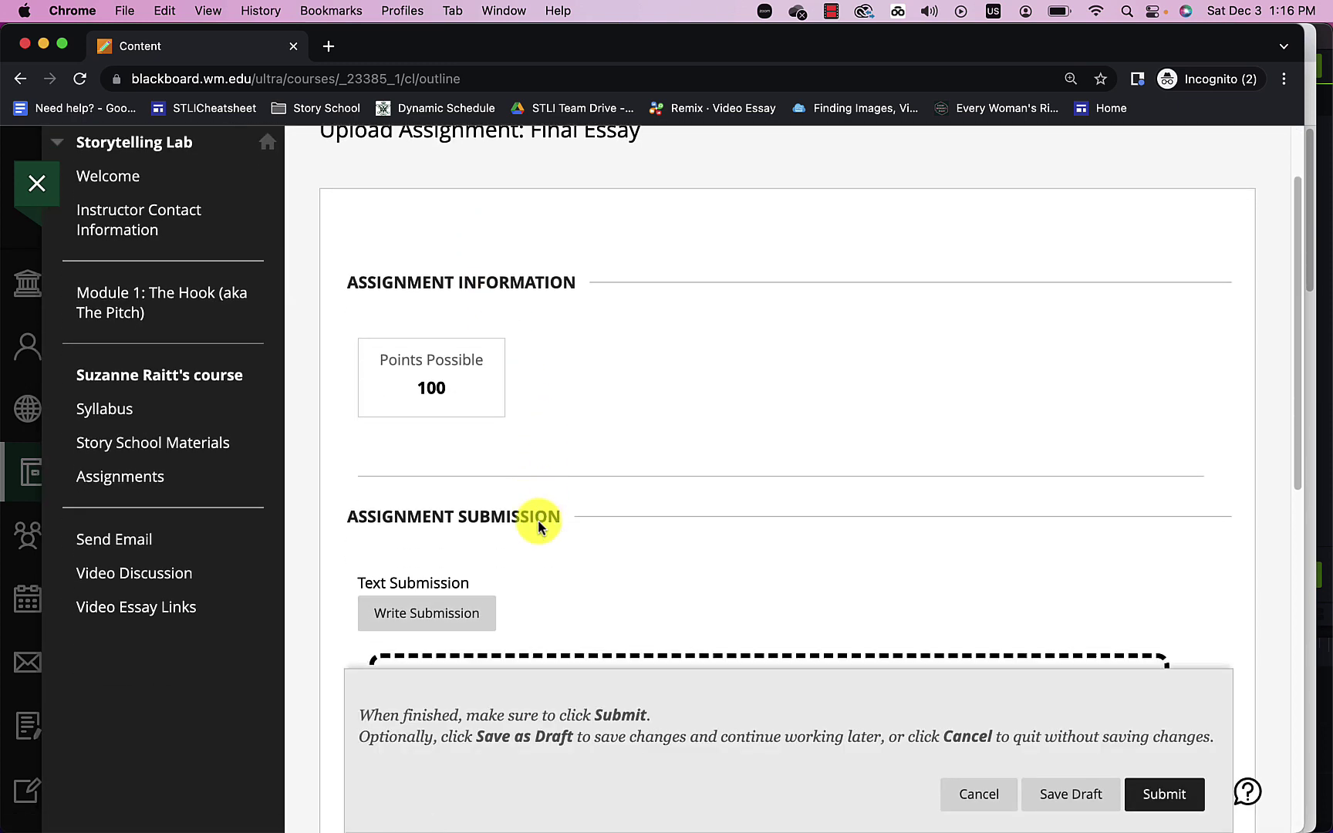
scroll(538, 520, down, 2)
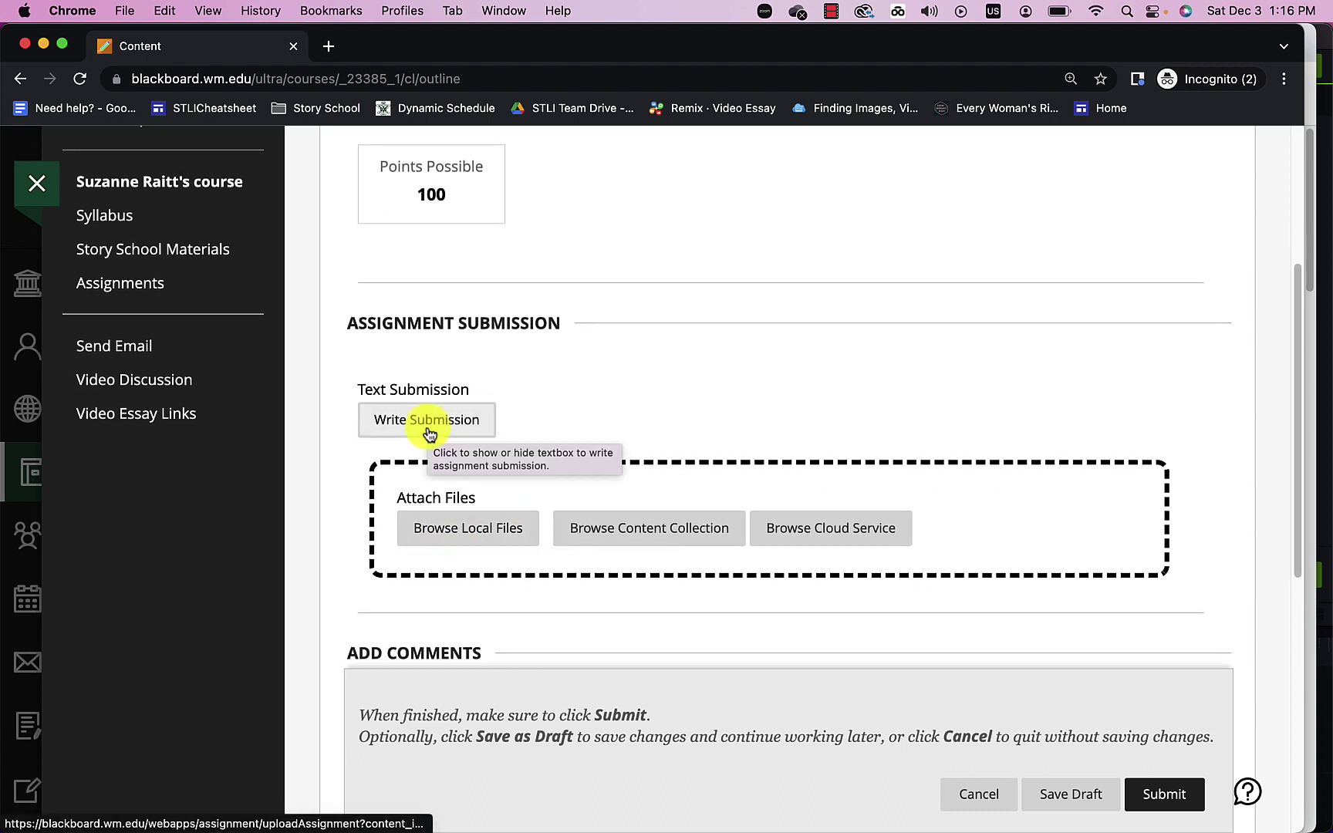
click(464, 542)
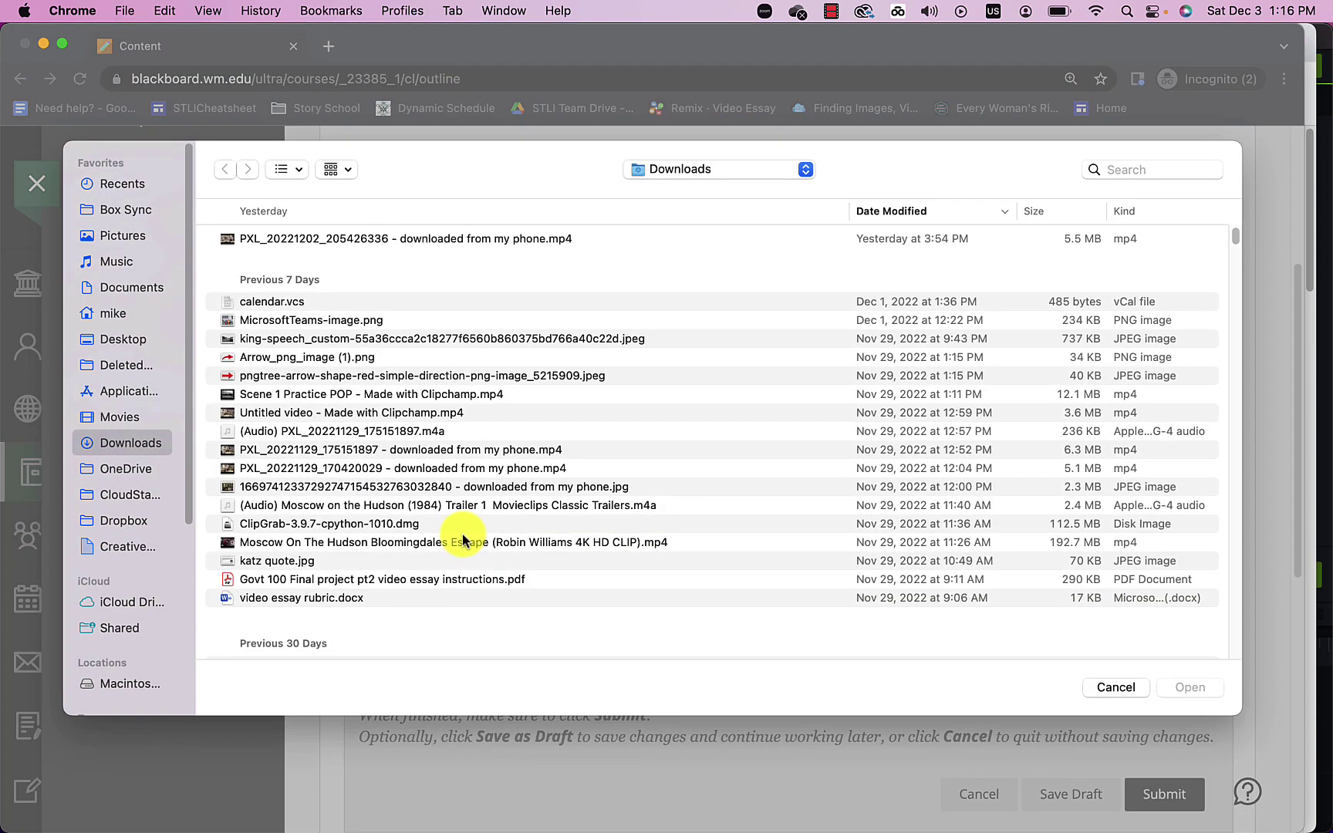
click(115, 340)
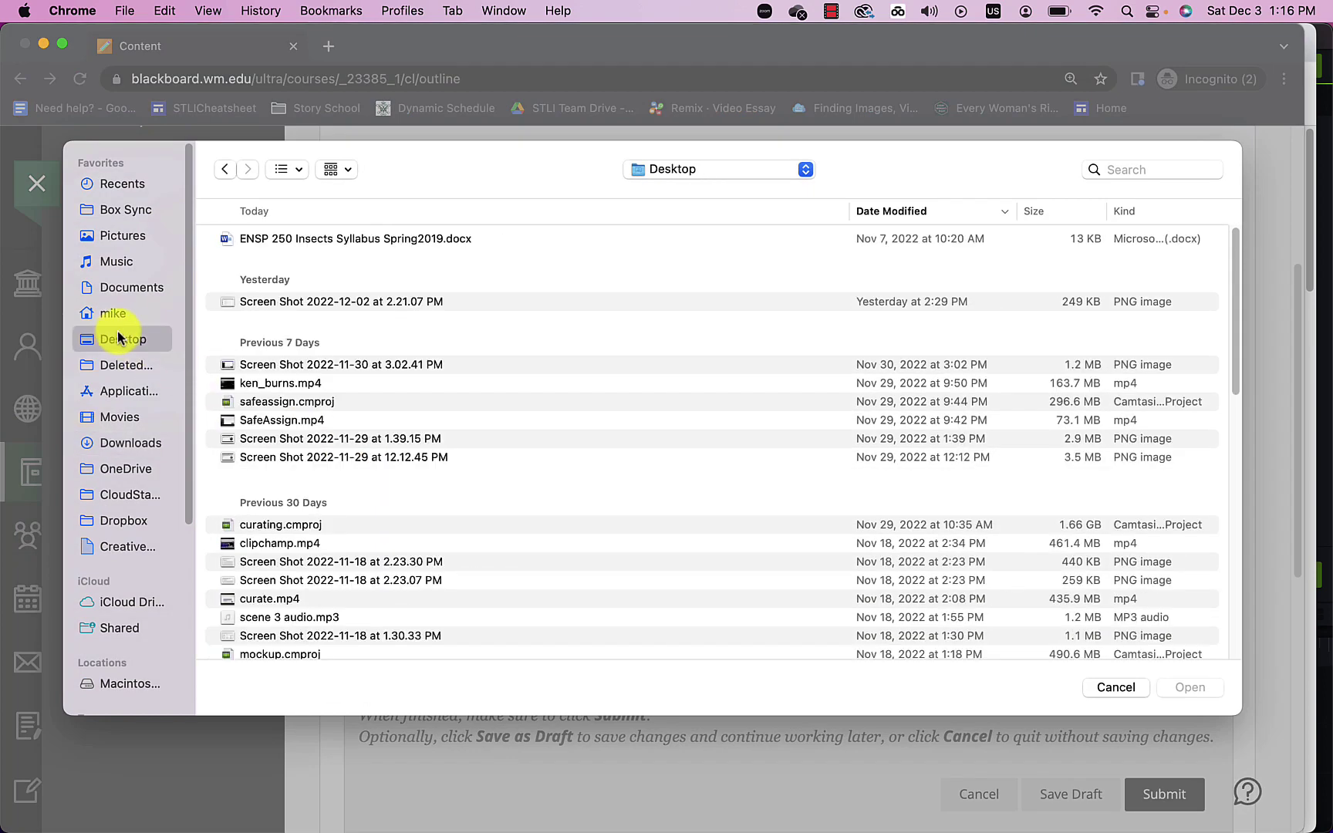
click(279, 239)
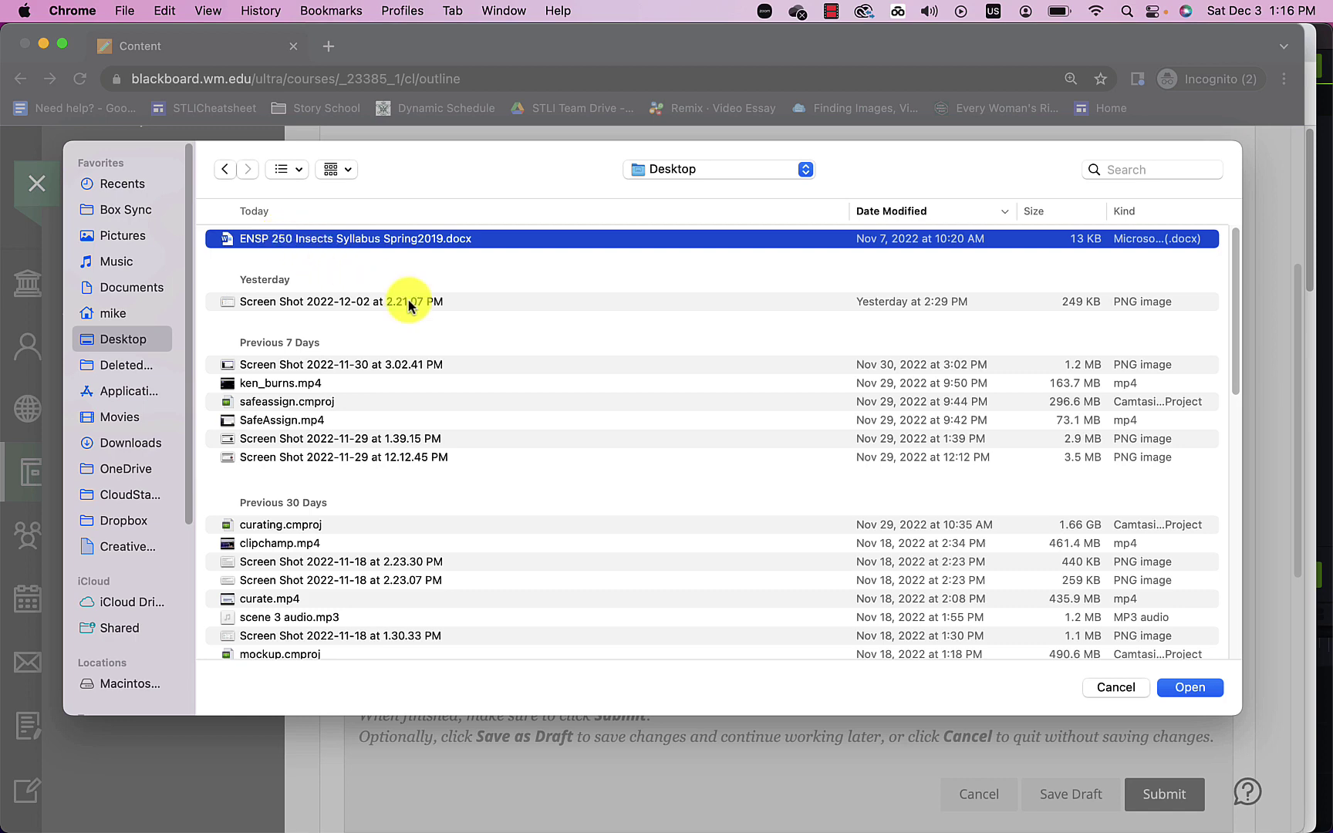
click(1176, 686)
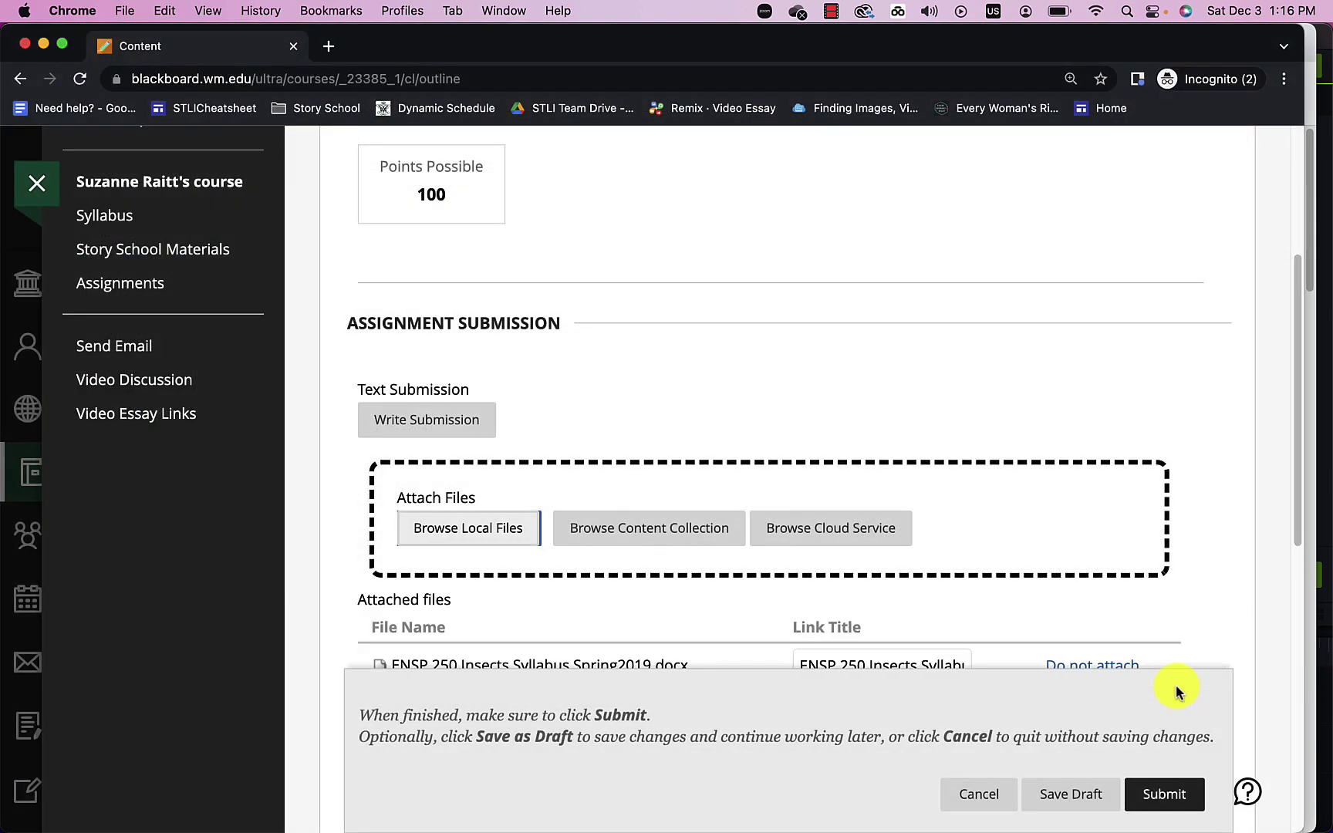
Check the attached file and the comments area, submit the Final Essay, and dismiss the submission confirmation banner
scroll(1048, 594, down, 3)
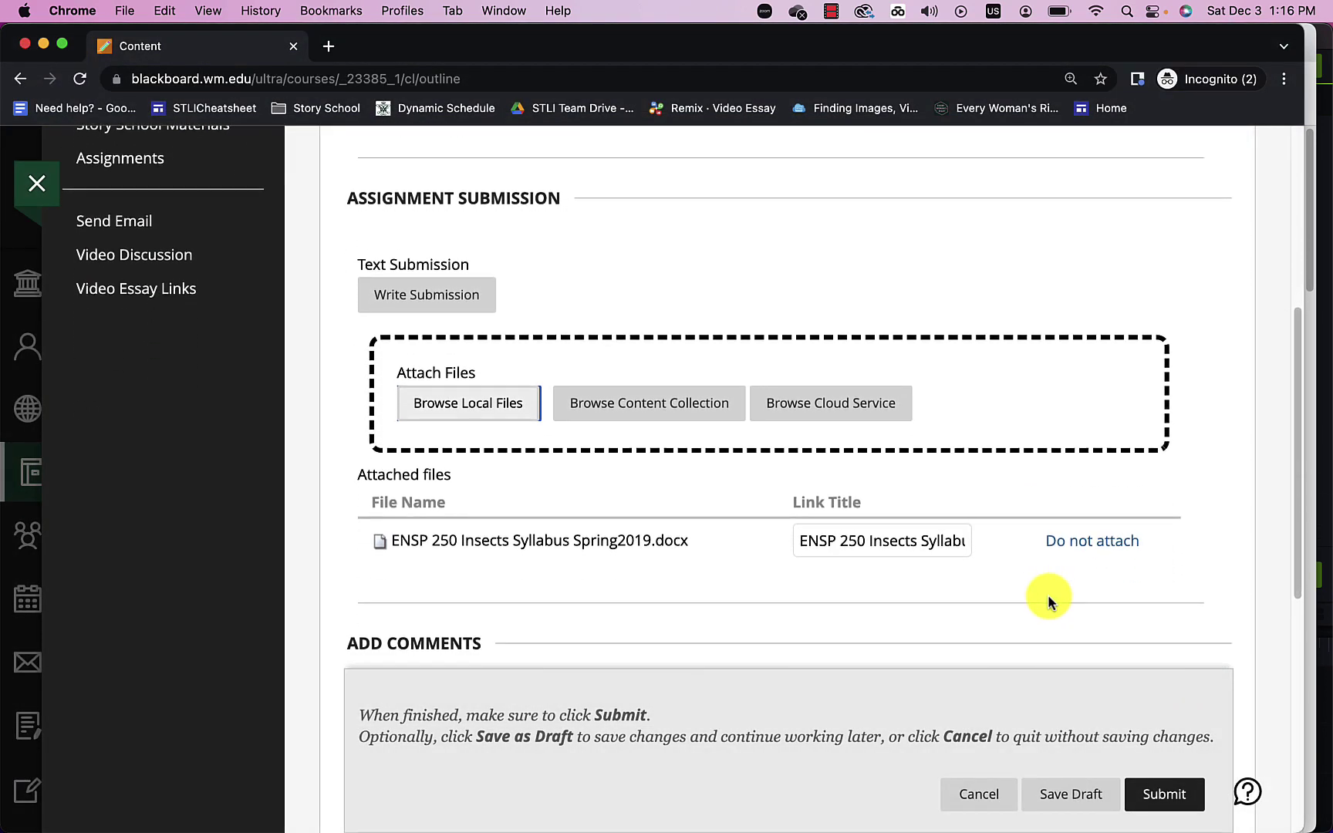
scroll(1048, 594, down, 2)
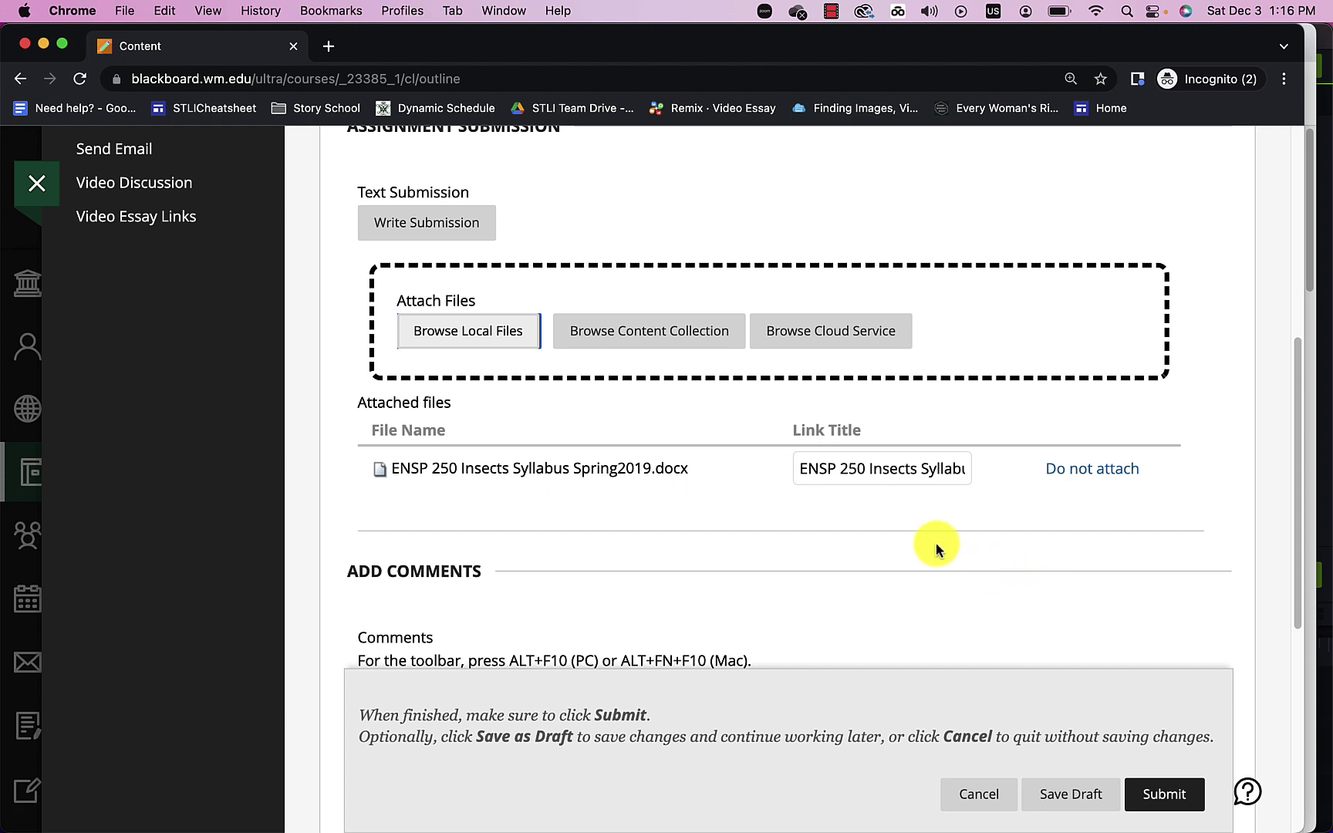
scroll(904, 531, down, 2)
scroll(905, 531, down, 5)
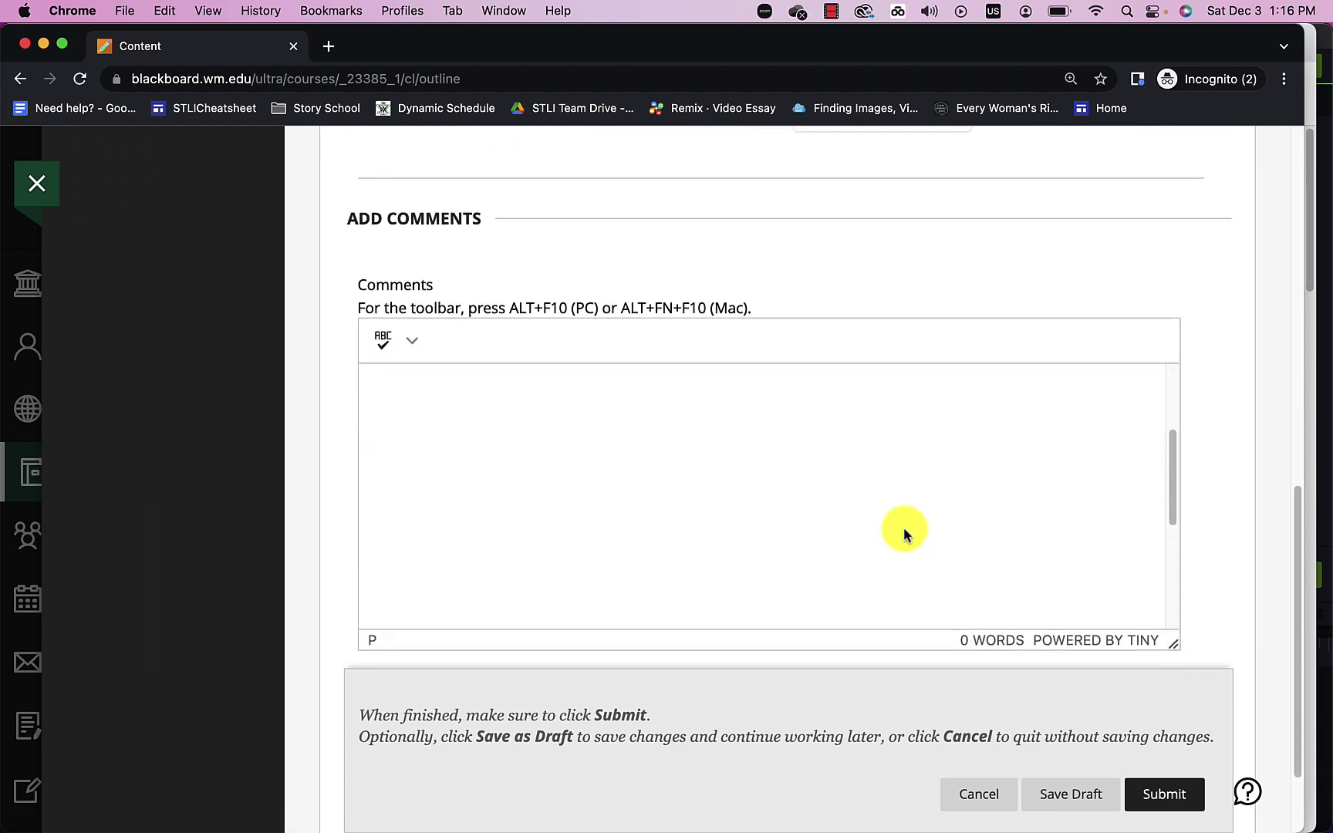
click(1072, 793)
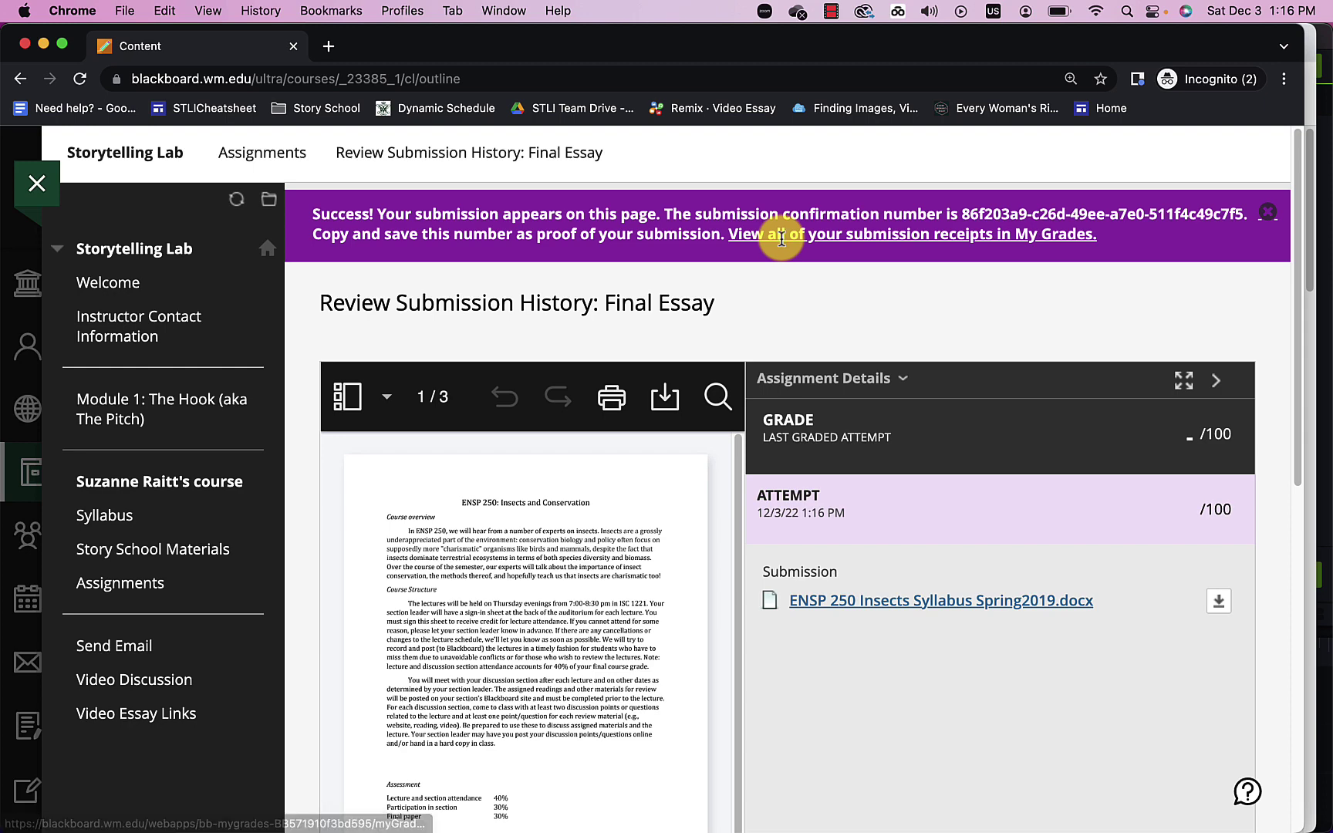
click(1268, 214)
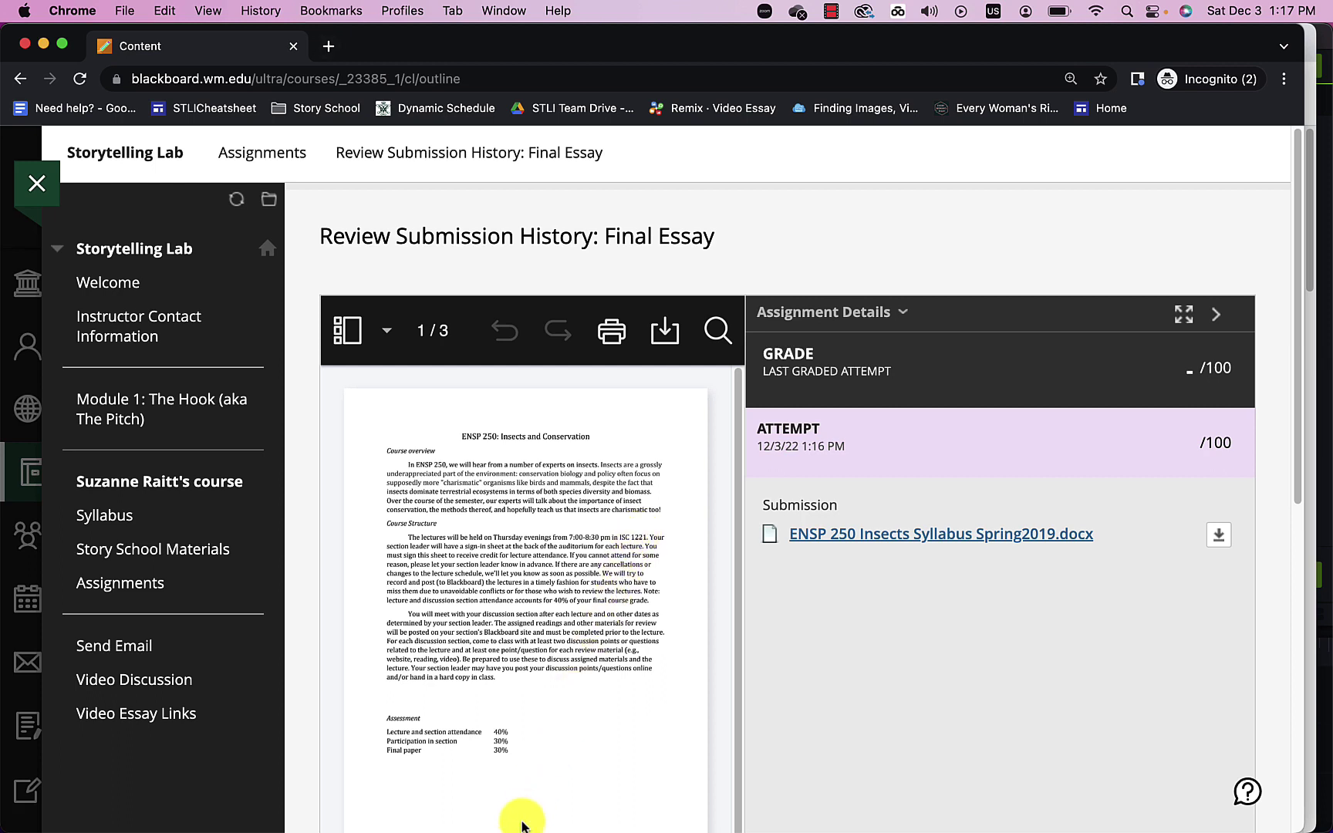
Switch to the instructor's Chrome window and open the Assignments view of the course's Grade Center
mouse_move(522, 823)
key(ctrl+Up)
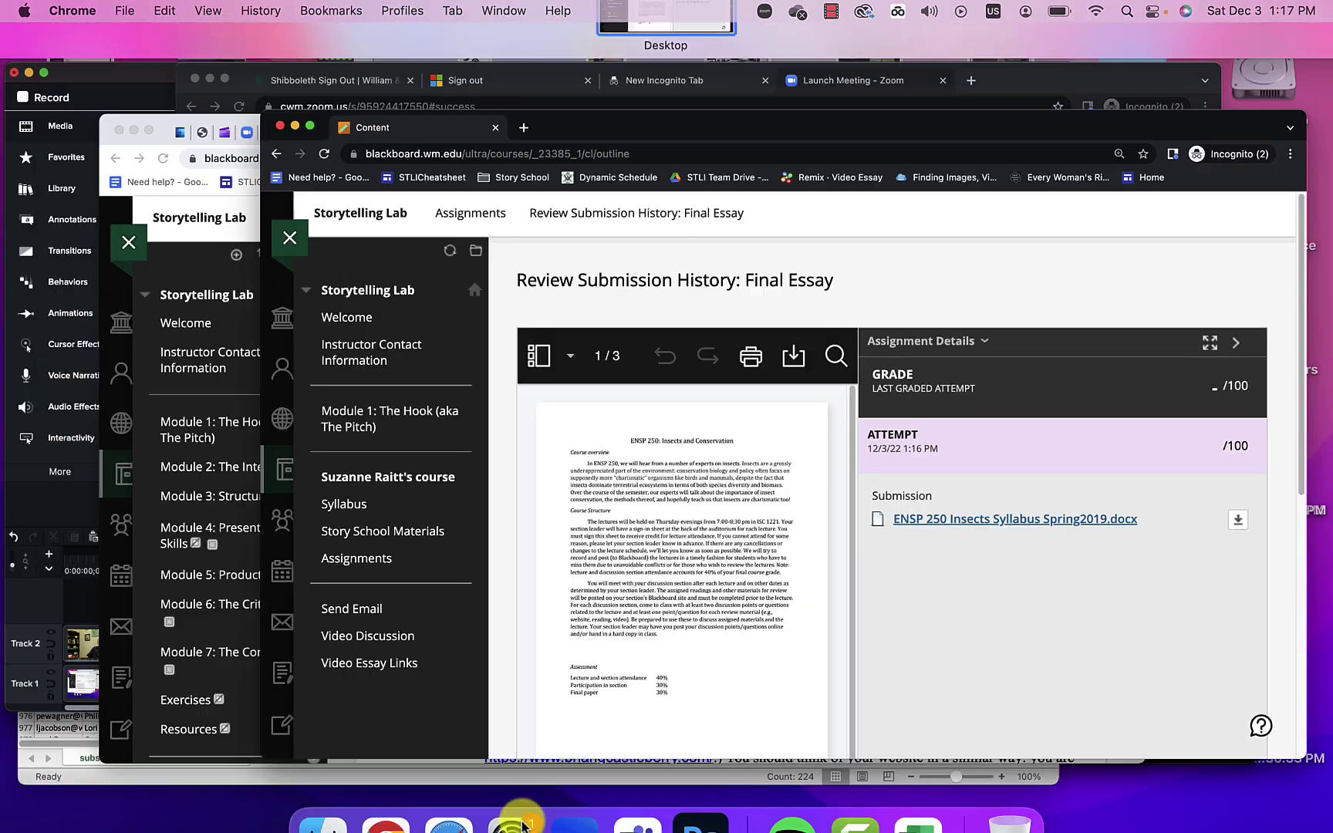
click(544, 470)
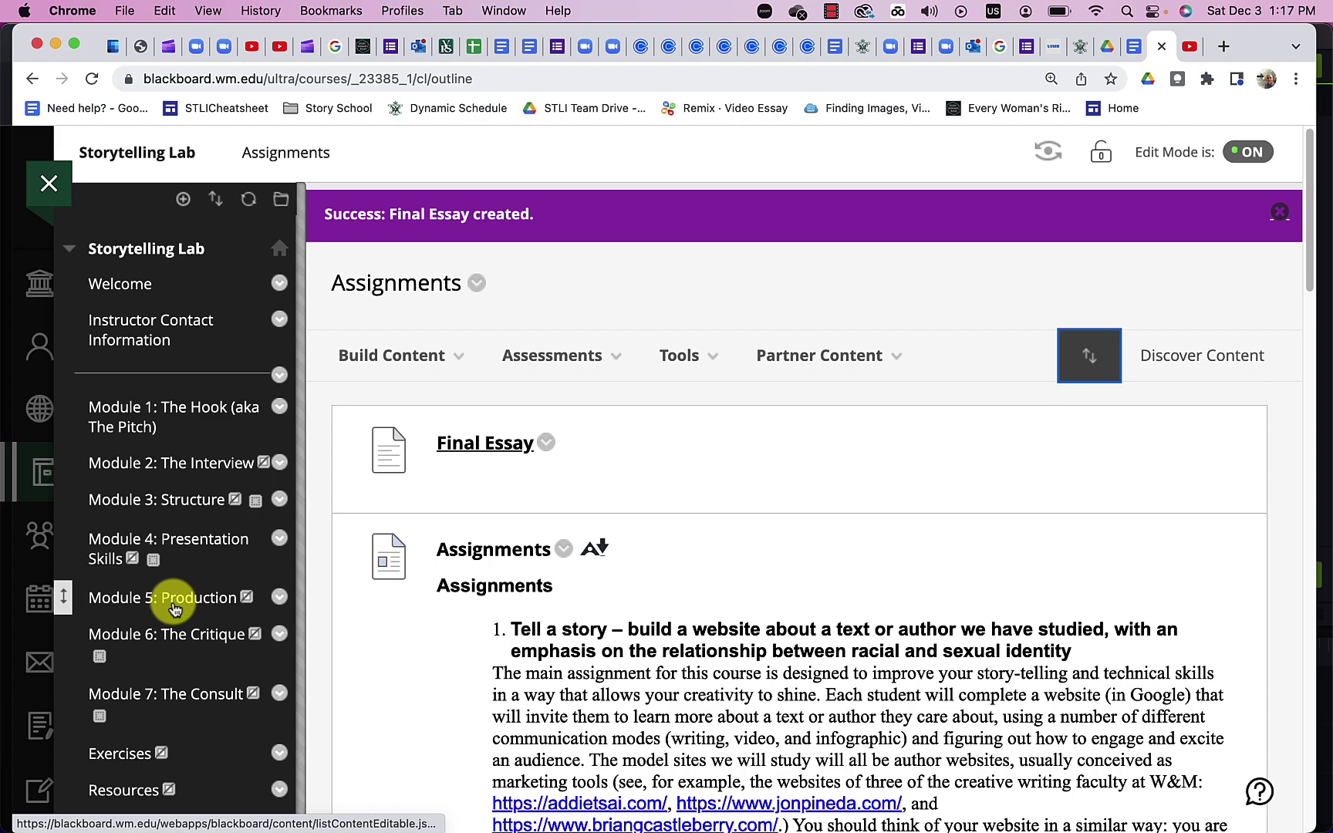
scroll(174, 610, down, 5)
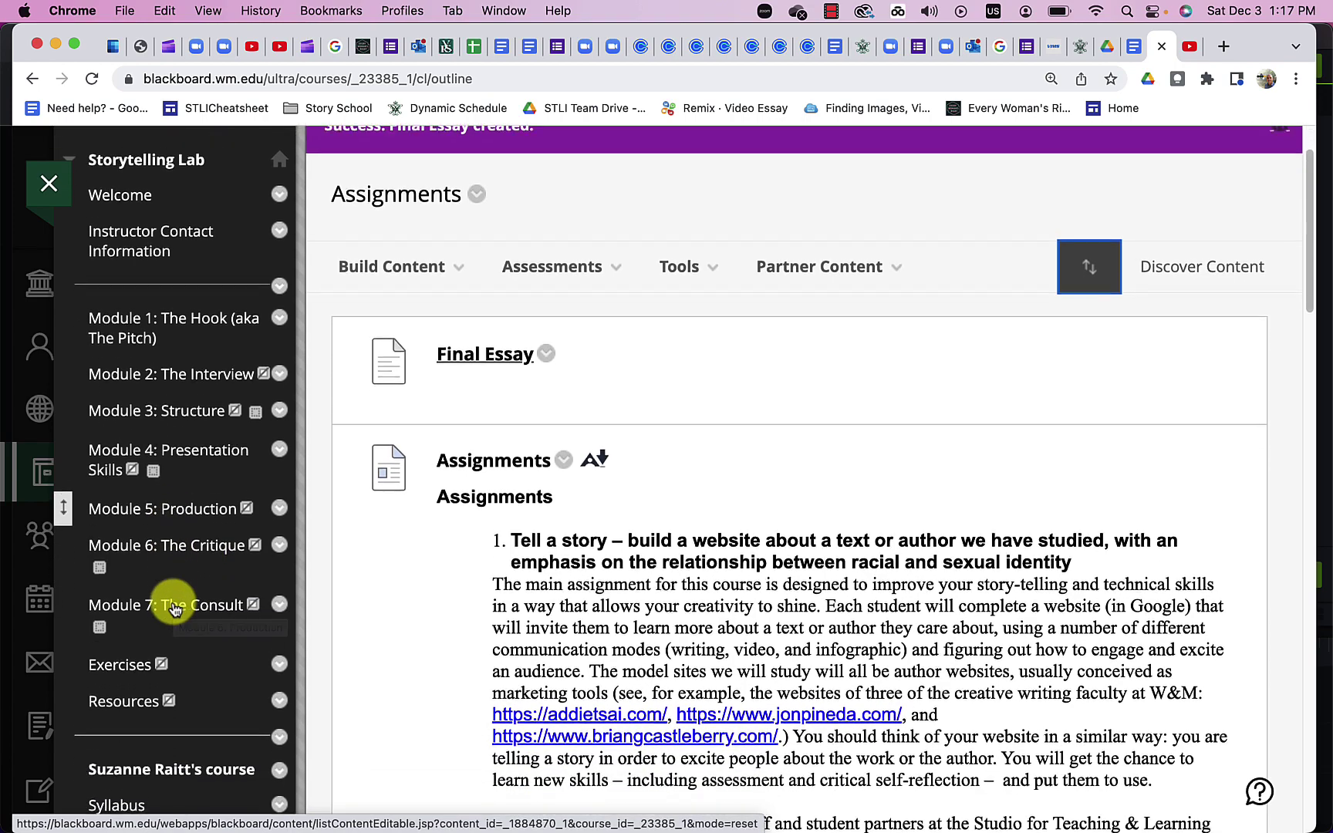
scroll(174, 610, down, 12)
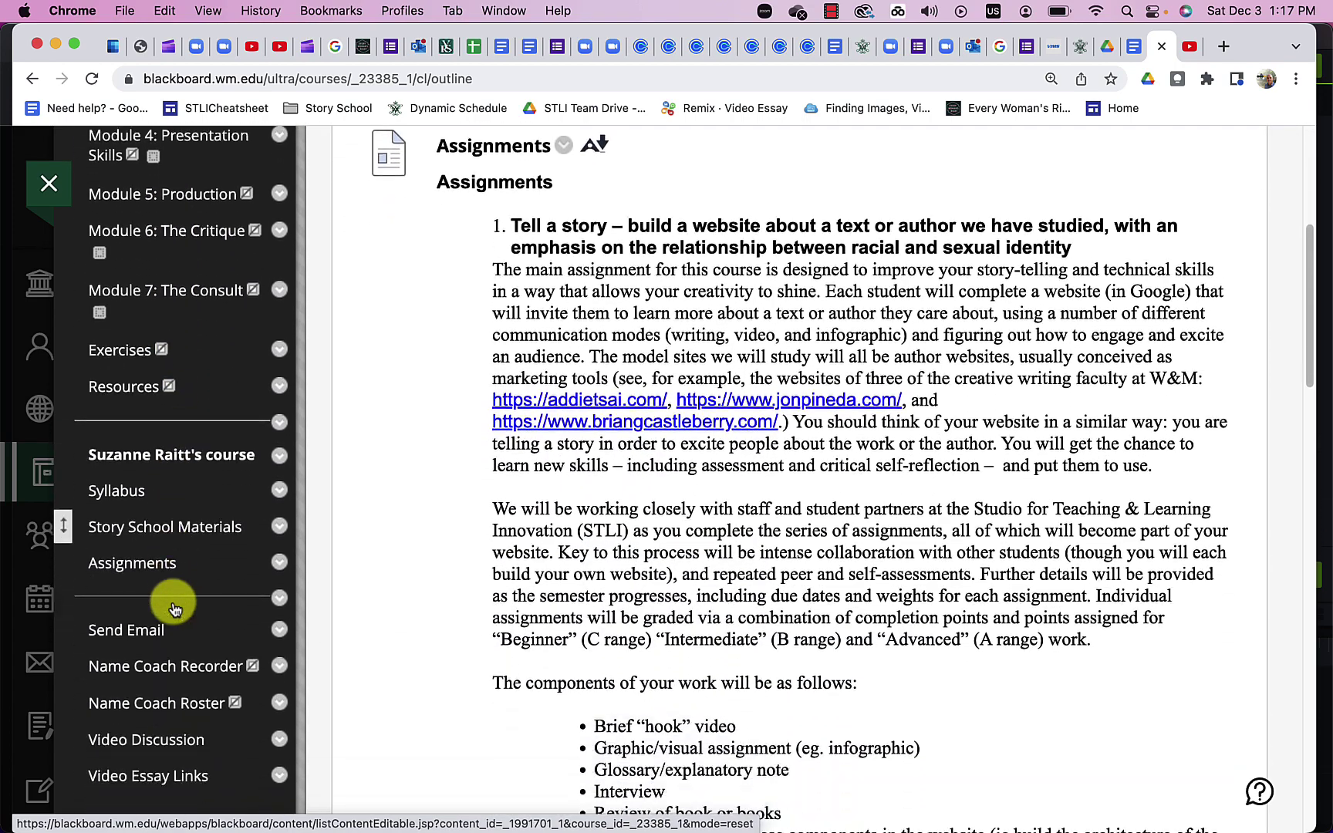
scroll(173, 606, down, 4)
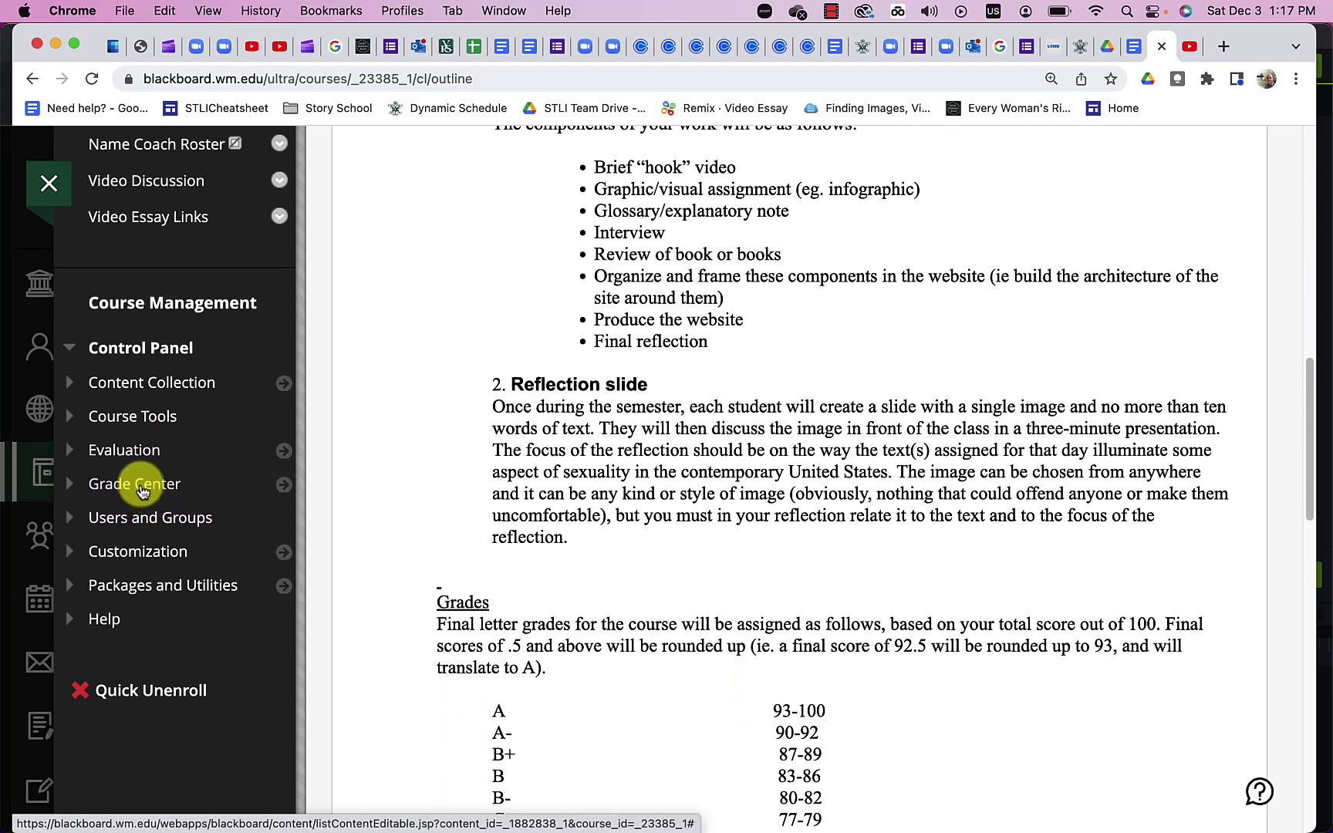
click(142, 488)
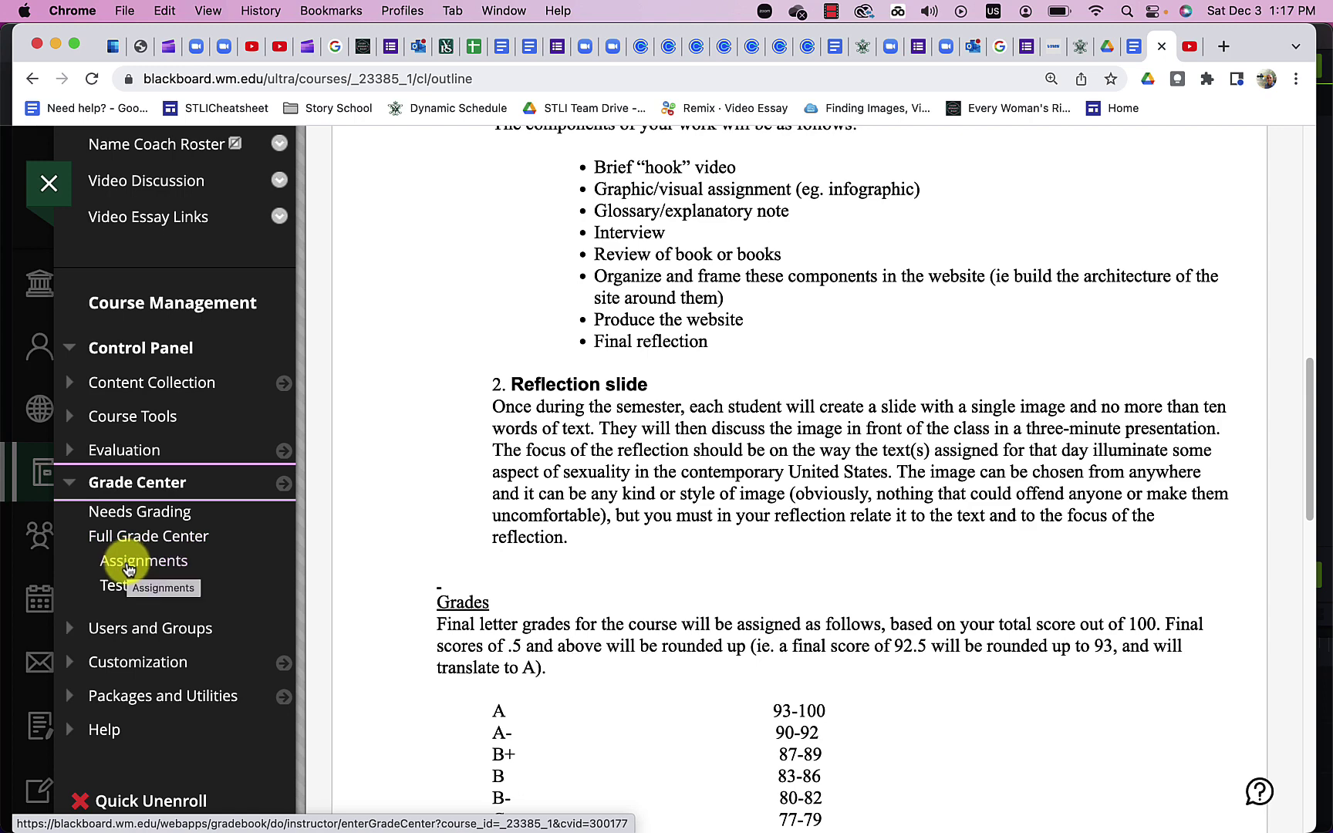
click(128, 568)
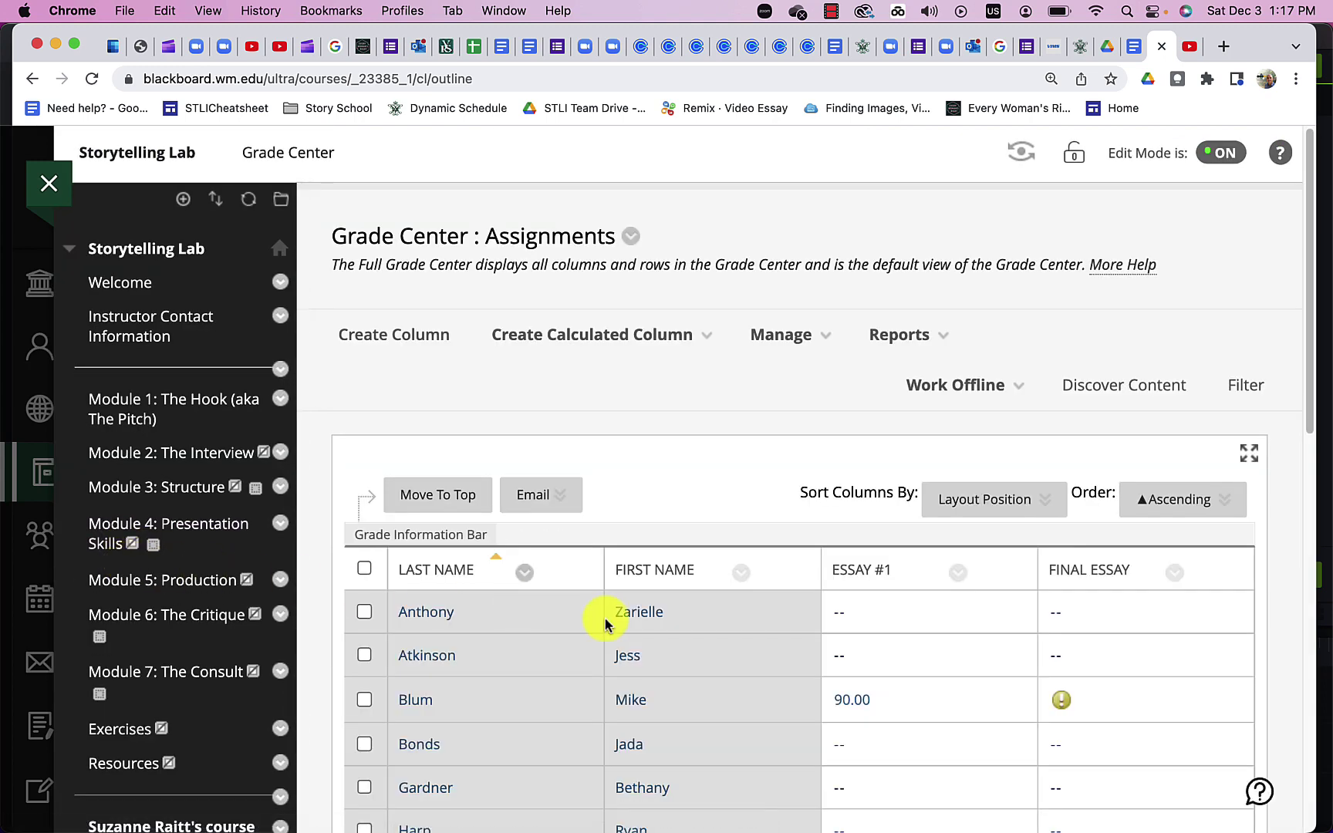
Open the 12/3/22 attempt for grading in the Final Essay column, in the row of the student who submitted
scroll(995, 668, down, 3)
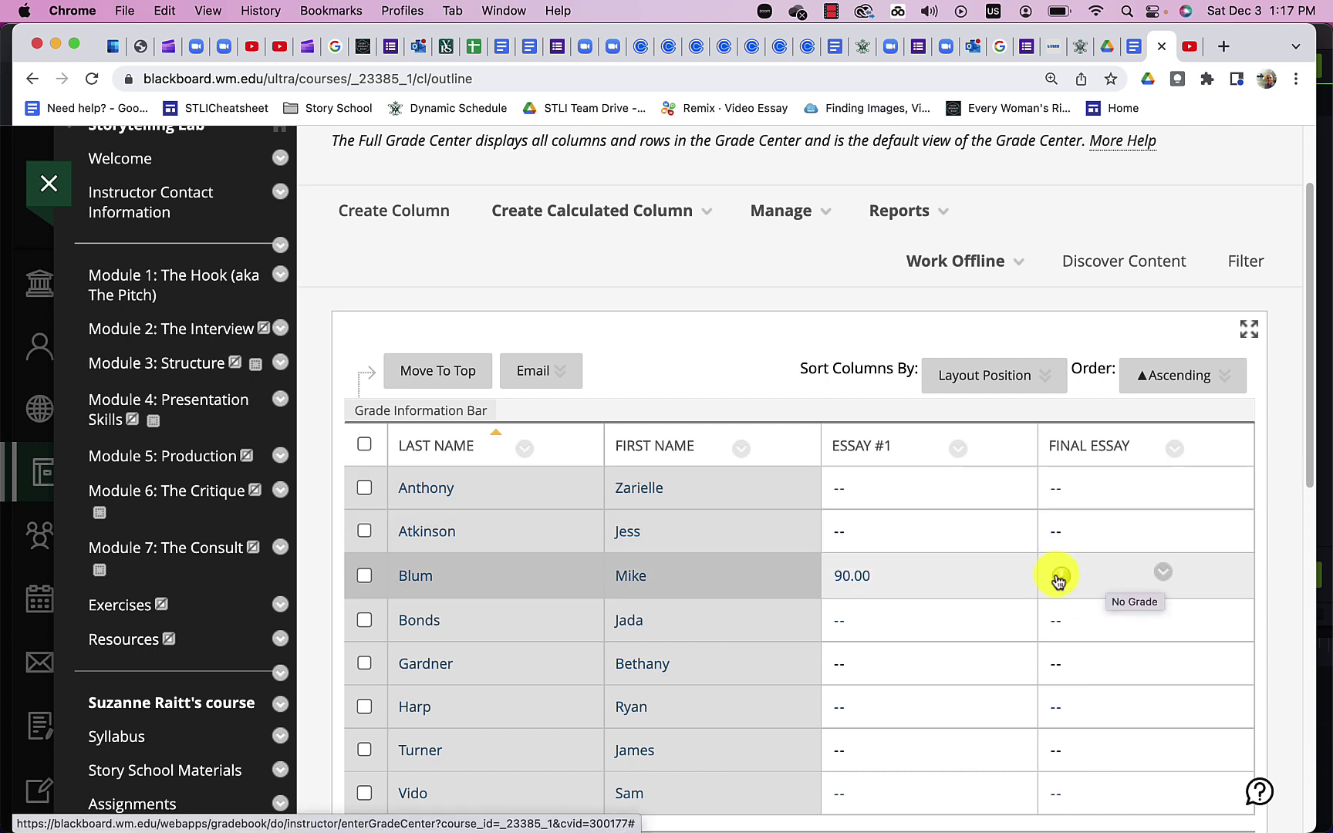
click(1163, 575)
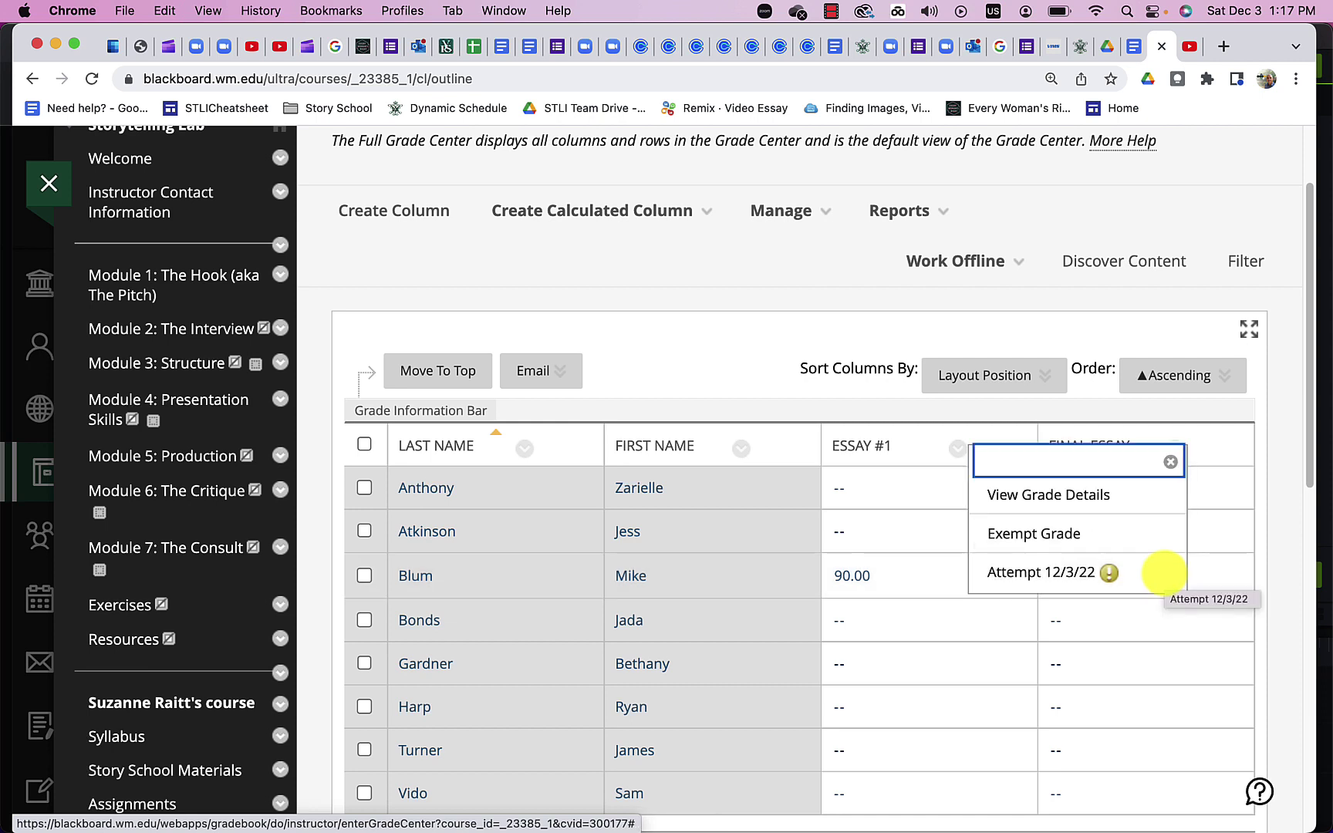
click(1044, 575)
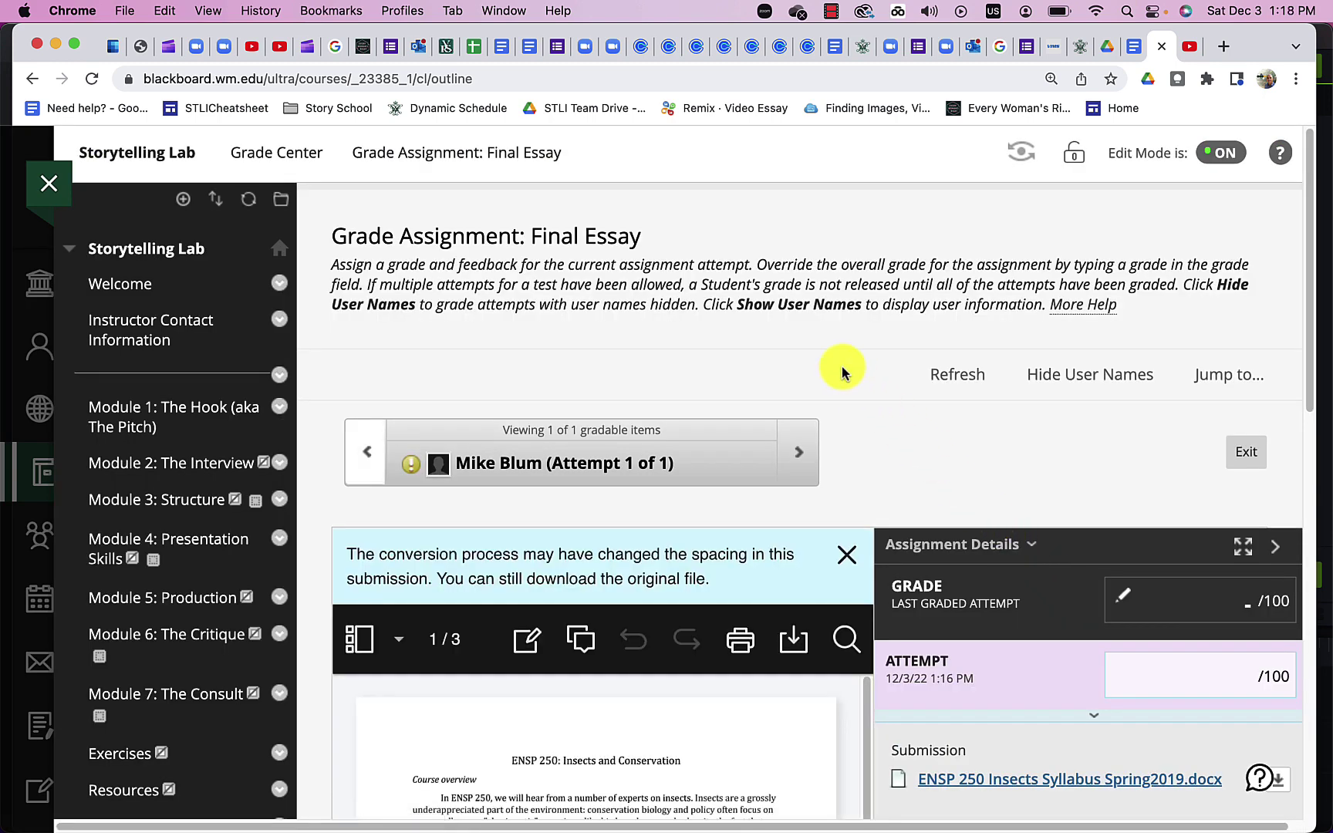
Dismiss the file conversion notice and collapse the course menu to widen the submitted document's preview
click(847, 554)
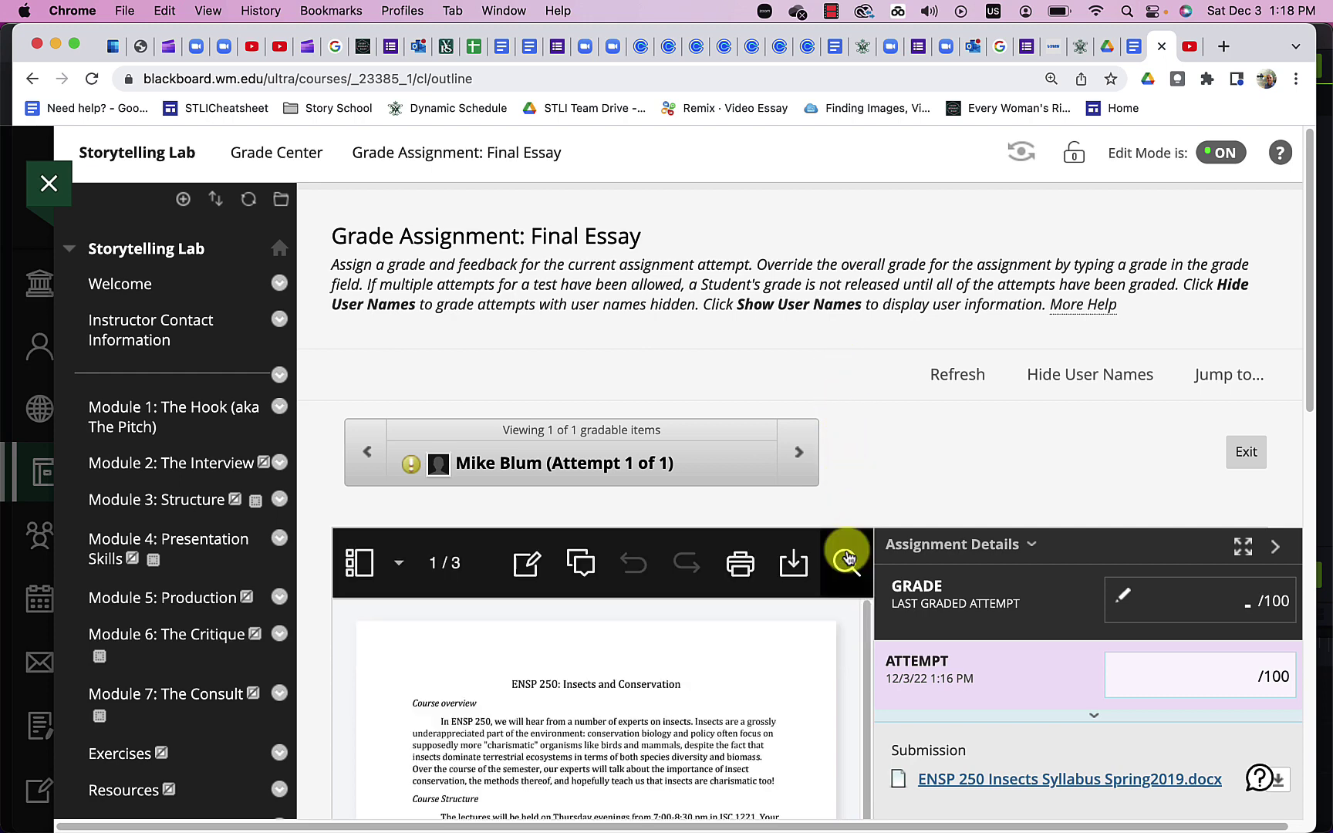
click(310, 500)
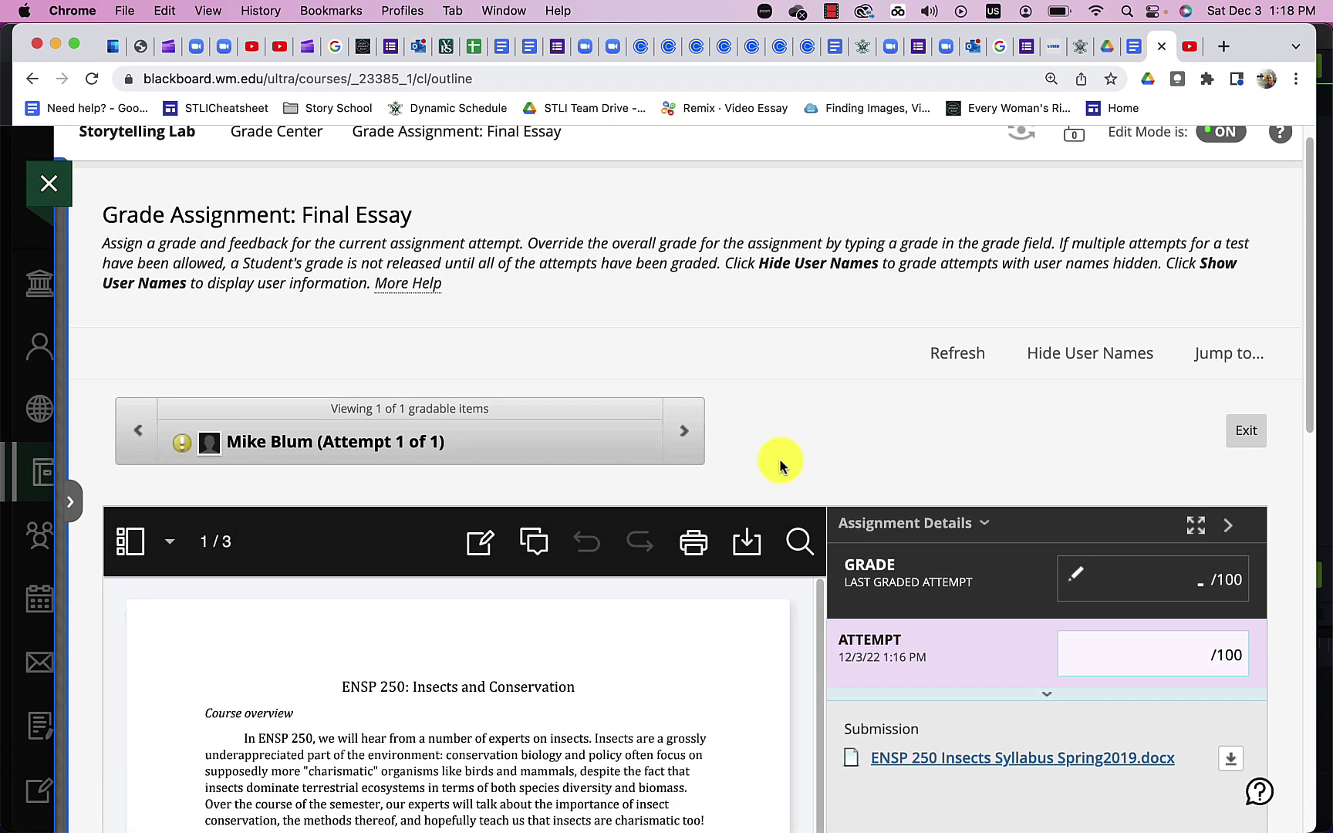
scroll(779, 458, down, 3)
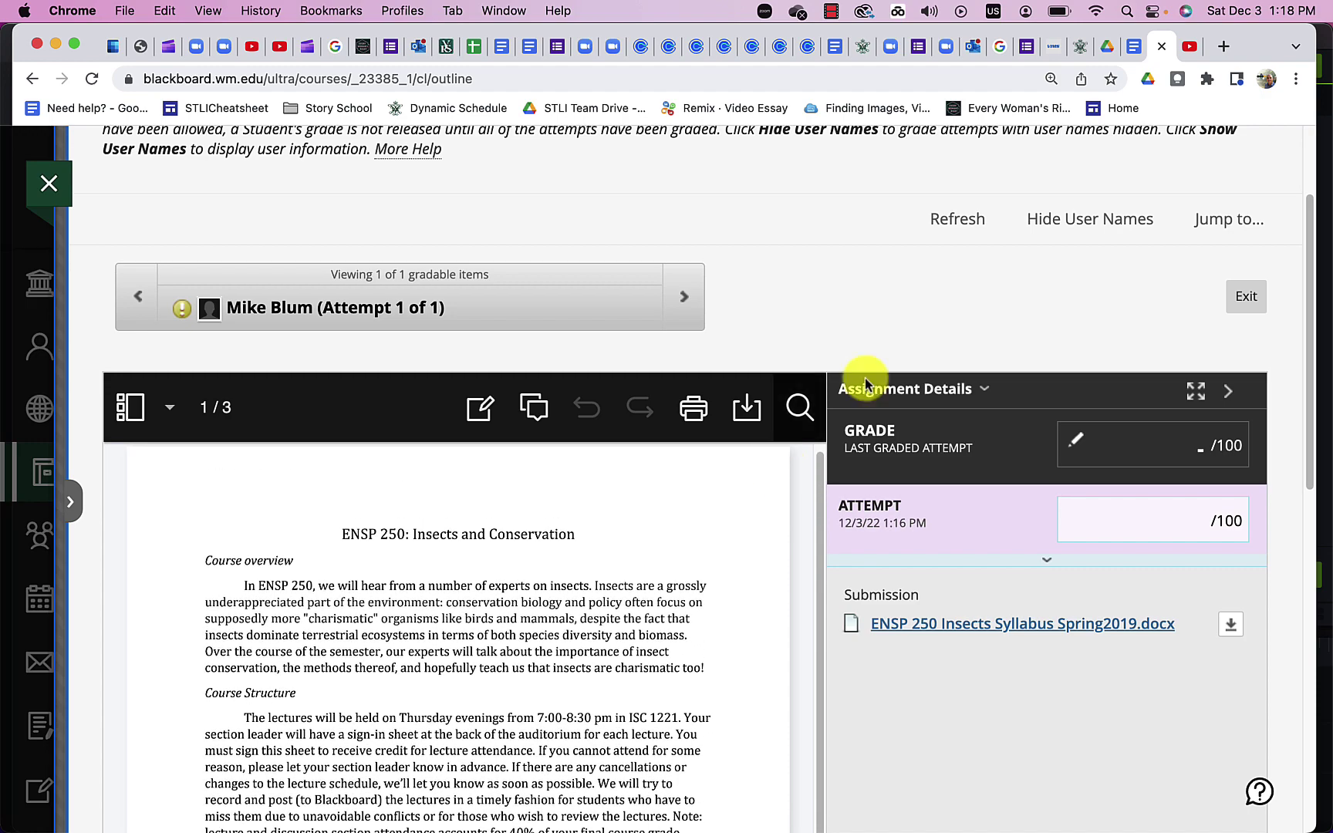
scroll(866, 383, down, 6)
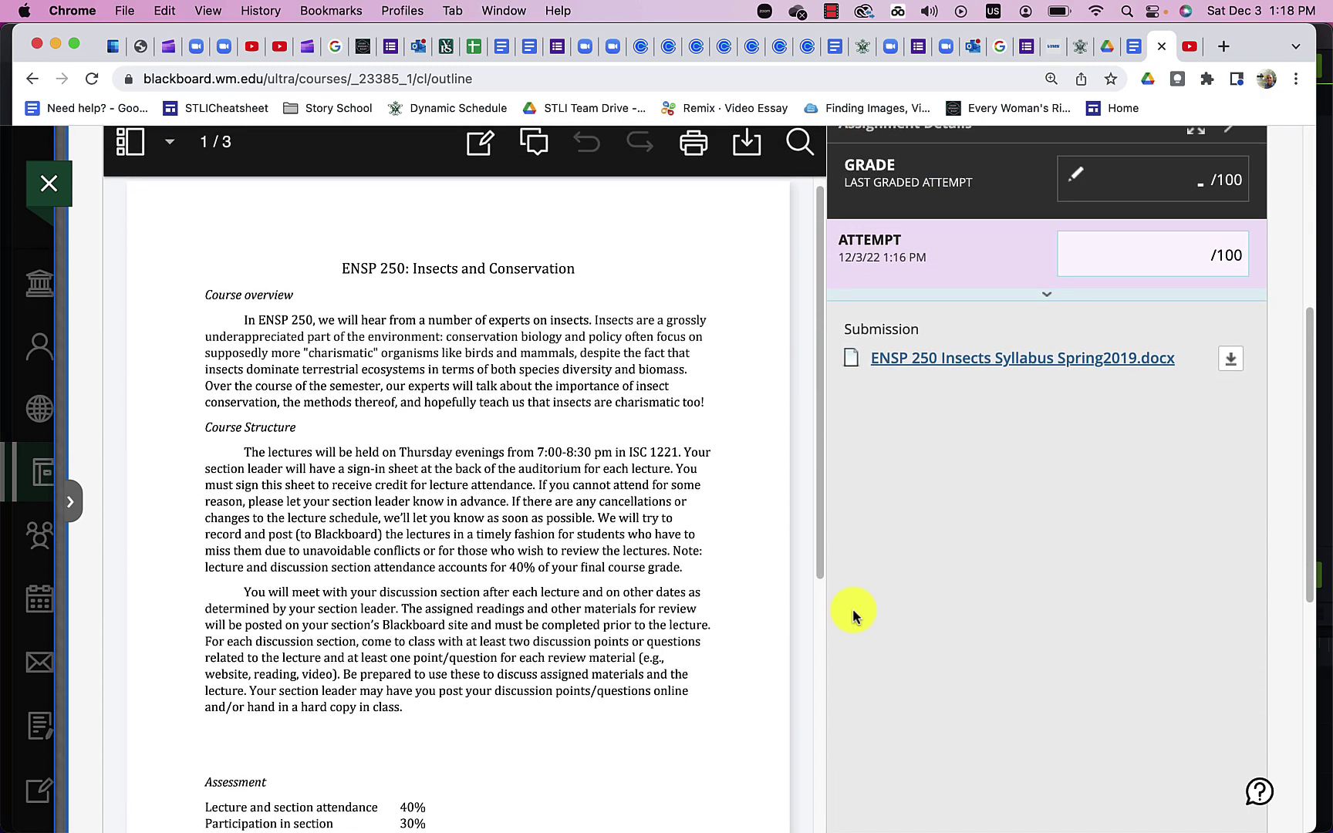
click(795, 144)
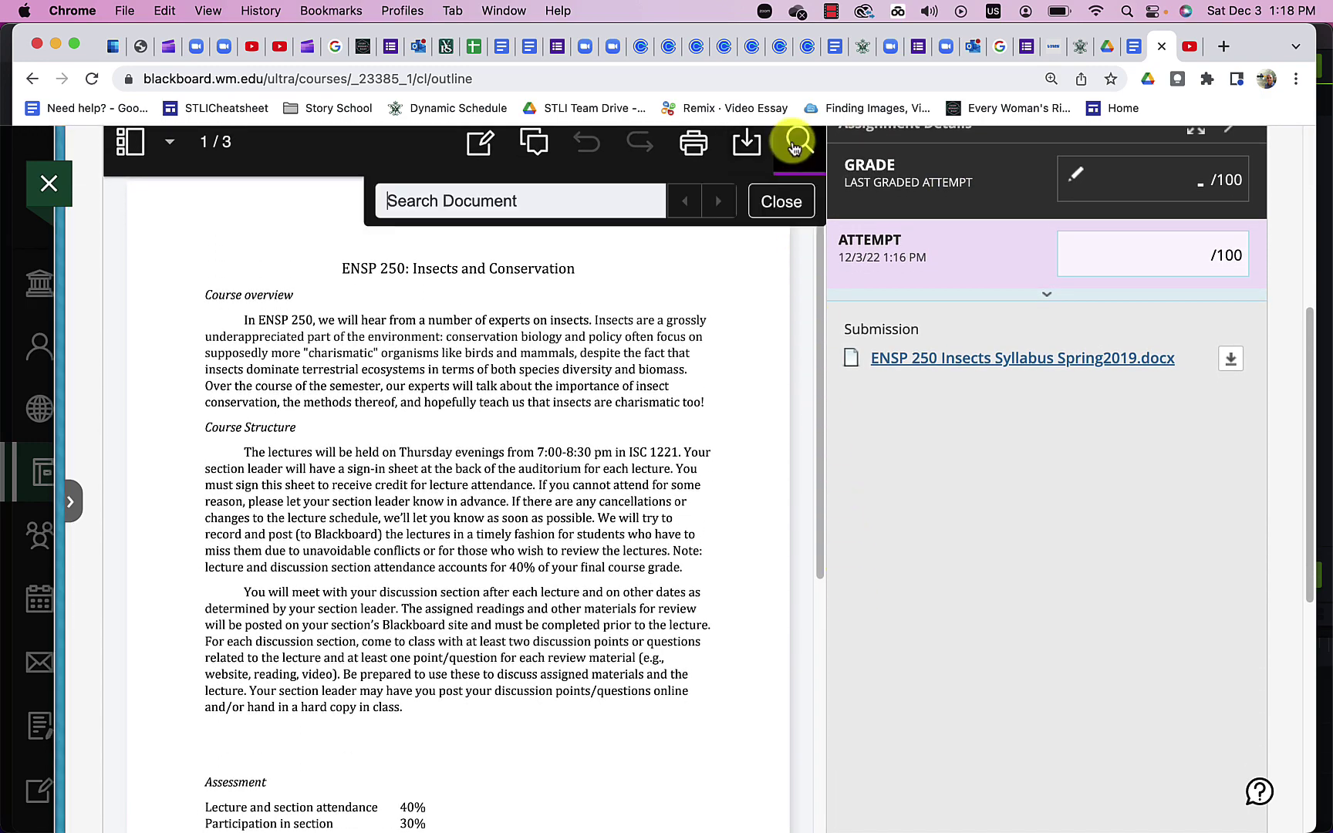
scroll(469, 323, up, 1)
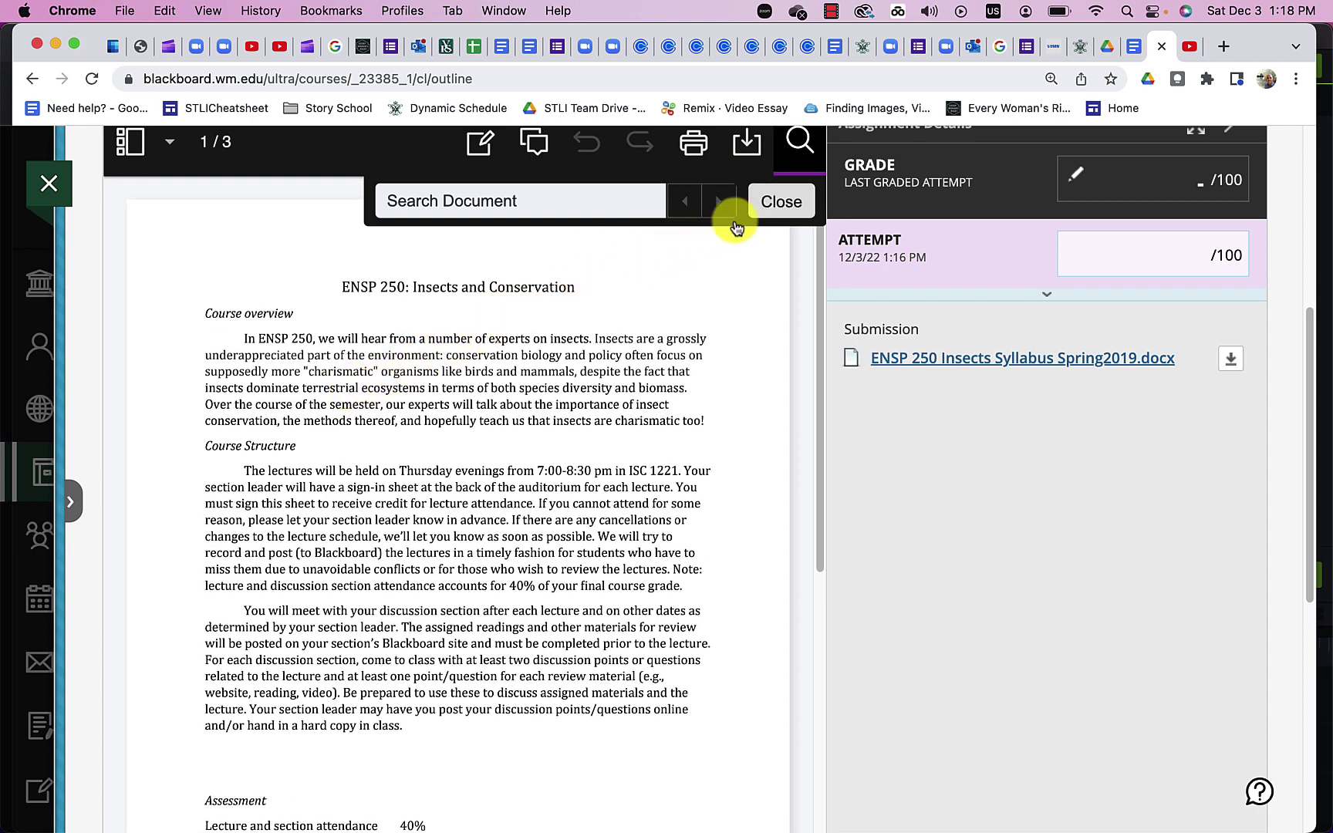
click(778, 202)
Maximize the grading view of the Final Essay submission
scroll(389, 354, up, 3)
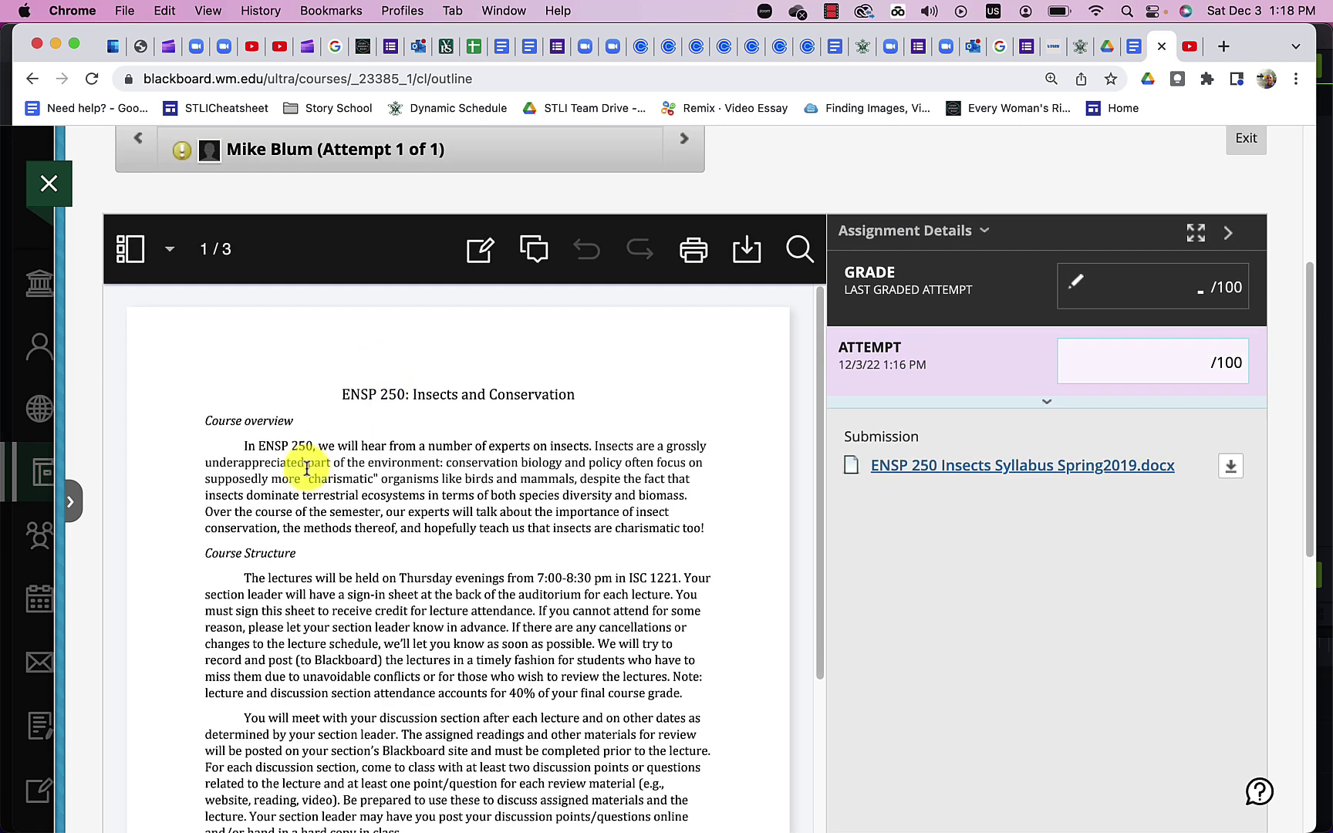
scroll(306, 468, down, 1)
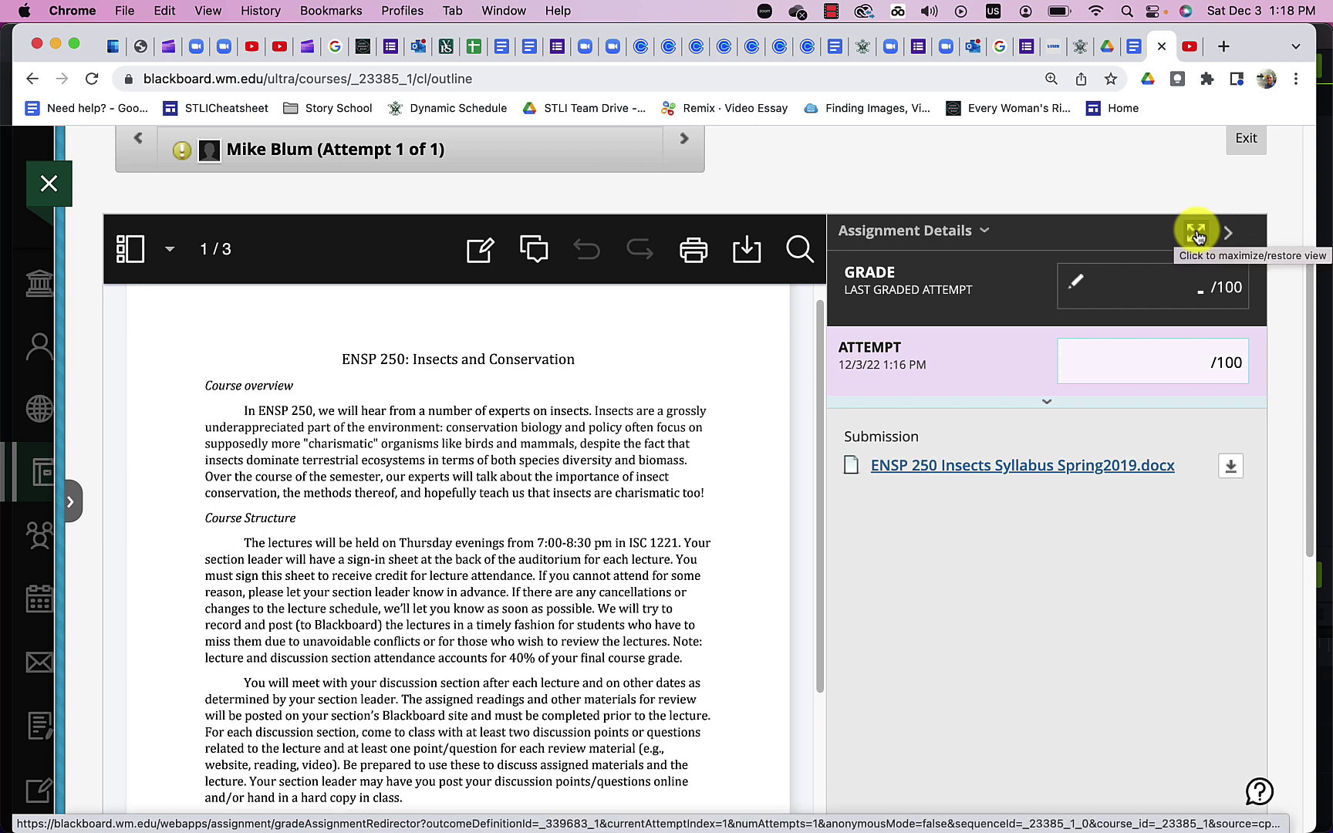
click(1199, 235)
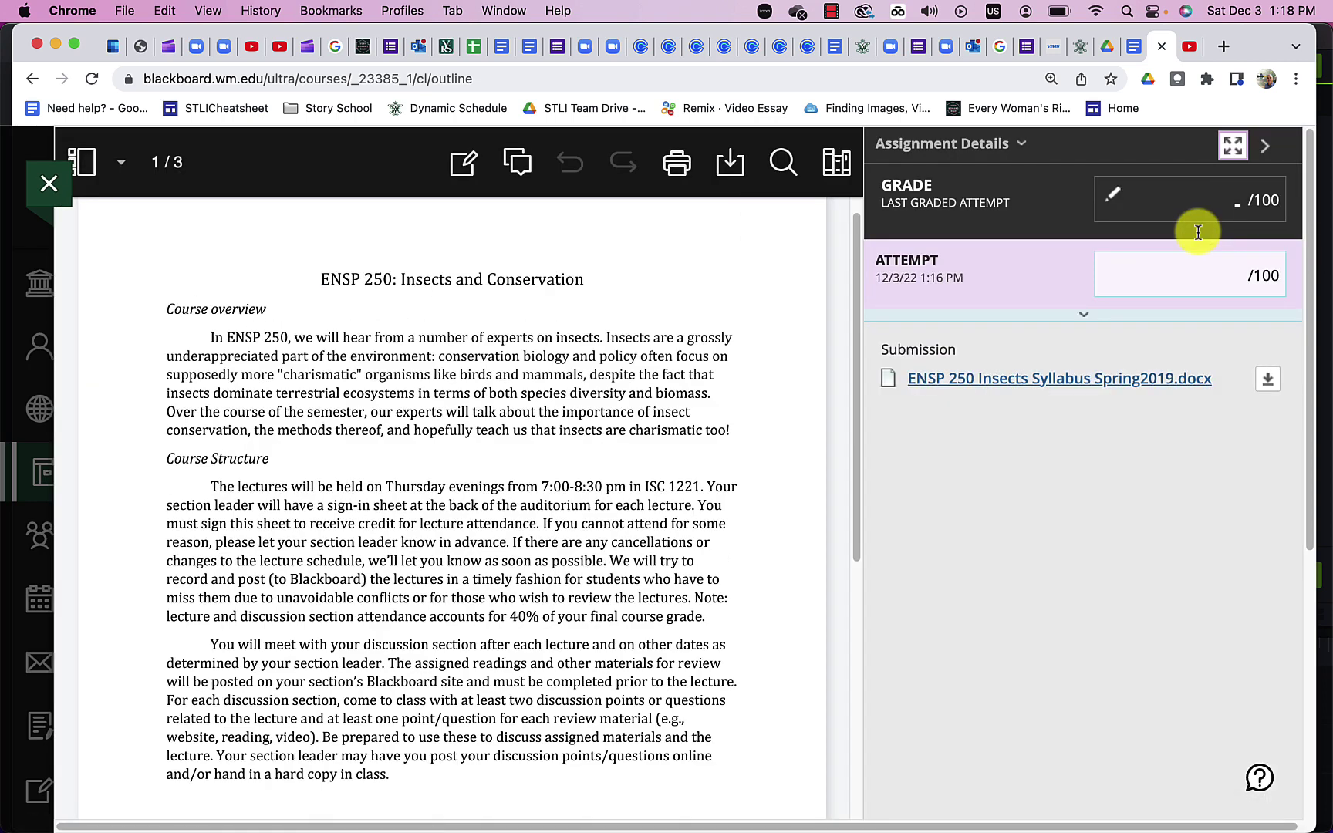
Annotate the submission with the Drawing tool, circling the right part of the Course overview paragraph and the words "methods thereof"
click(463, 166)
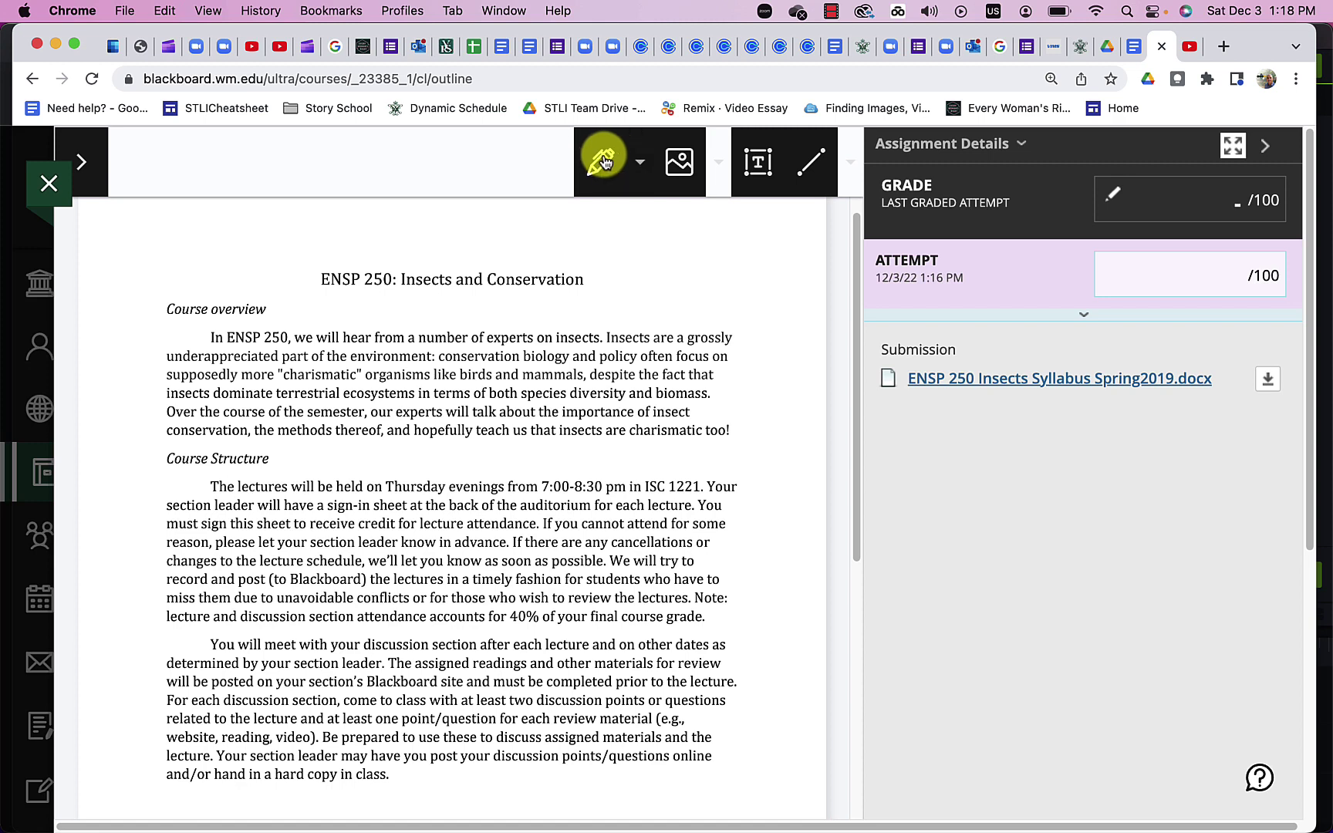
click(638, 165)
key(Down)
key(Down)
key(Down)
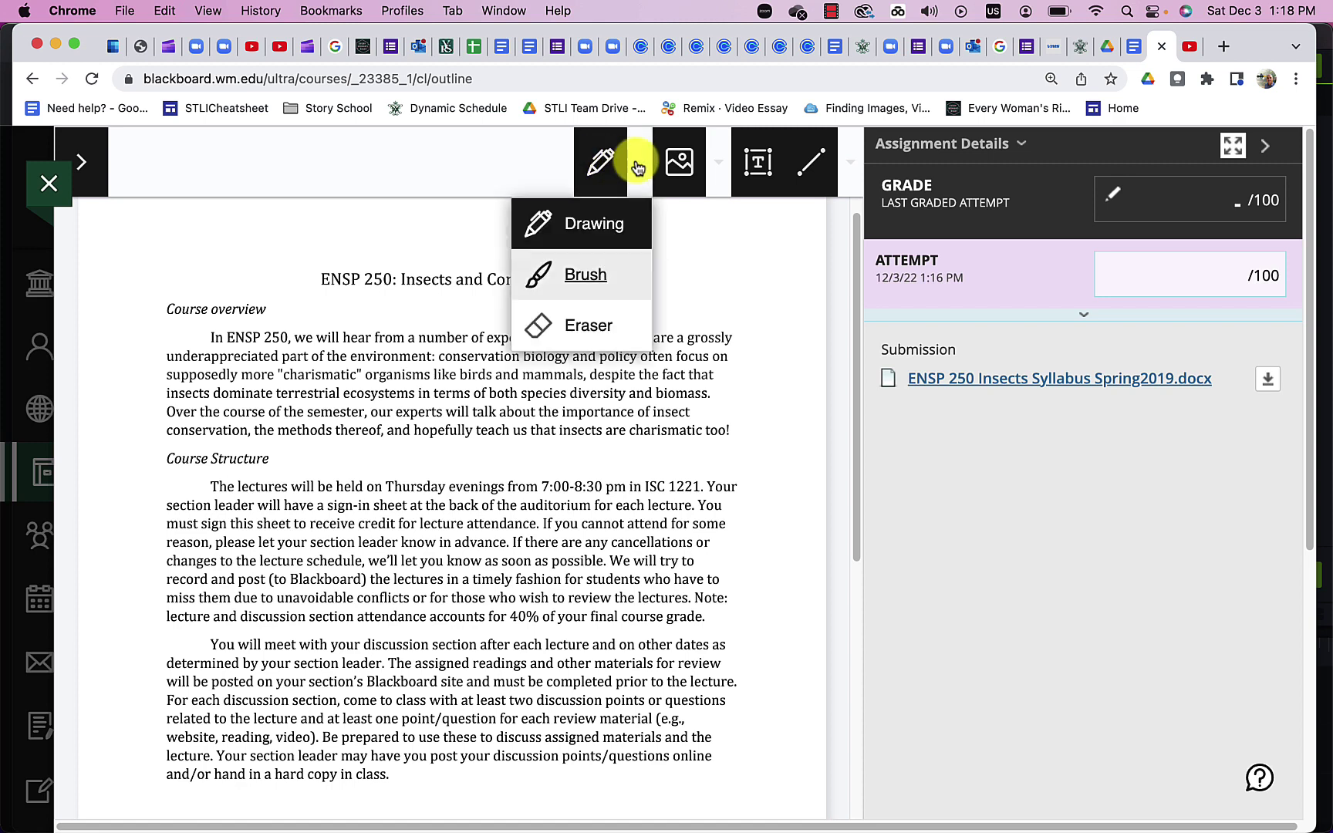
key(Return)
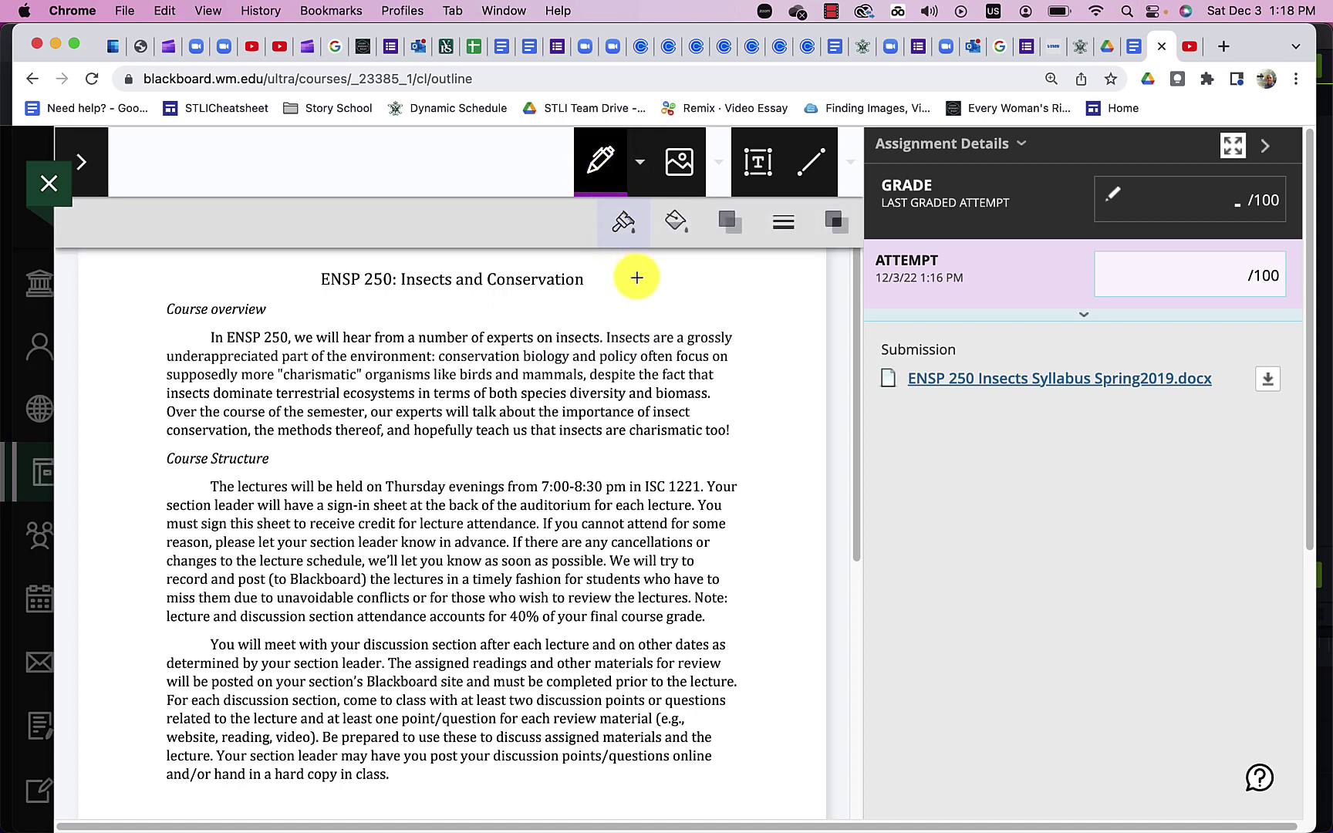
mouse_move(662, 328)
mouse_down()
mouse_move(589, 309)
mouse_move(660, 435)
mouse_move(640, 313)
mouse_up()
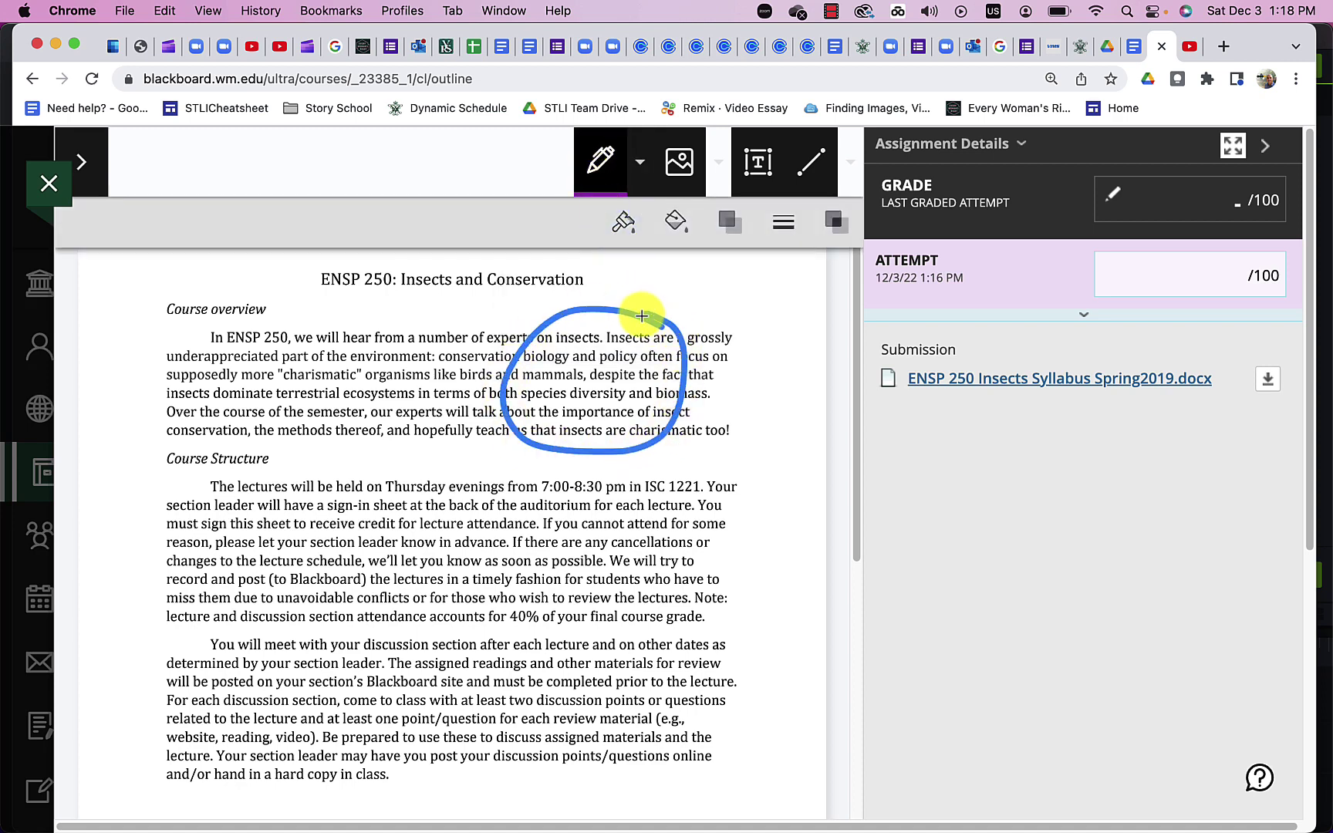
mouse_move(345, 439)
mouse_down()
mouse_move(380, 417)
mouse_move(309, 436)
mouse_move(371, 453)
mouse_up()
scroll(371, 542, up, 5)
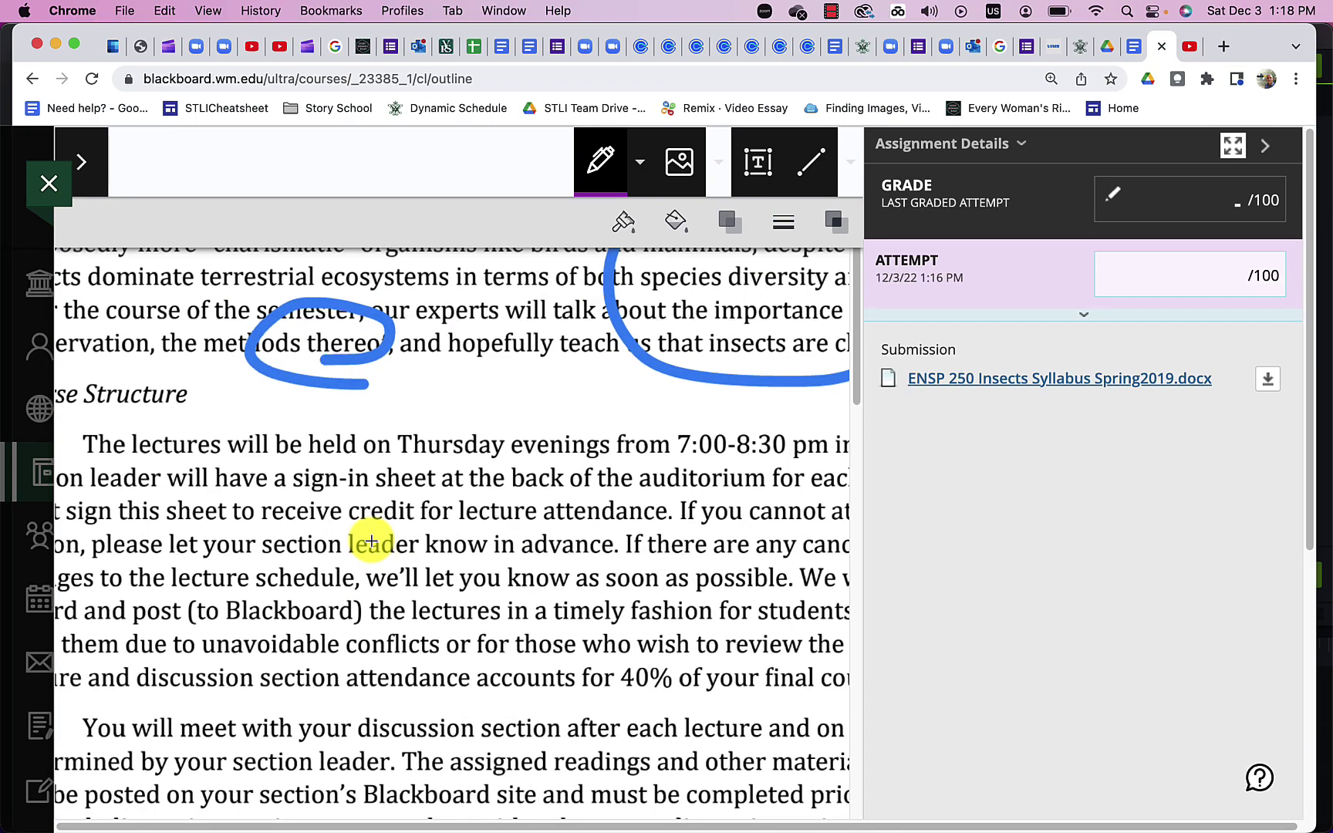
Circle the word "Thursday" in the first Course Structure paragraph with a freehand drawing annotation
scroll(371, 542, down, 3)
scroll(371, 542, down, 4)
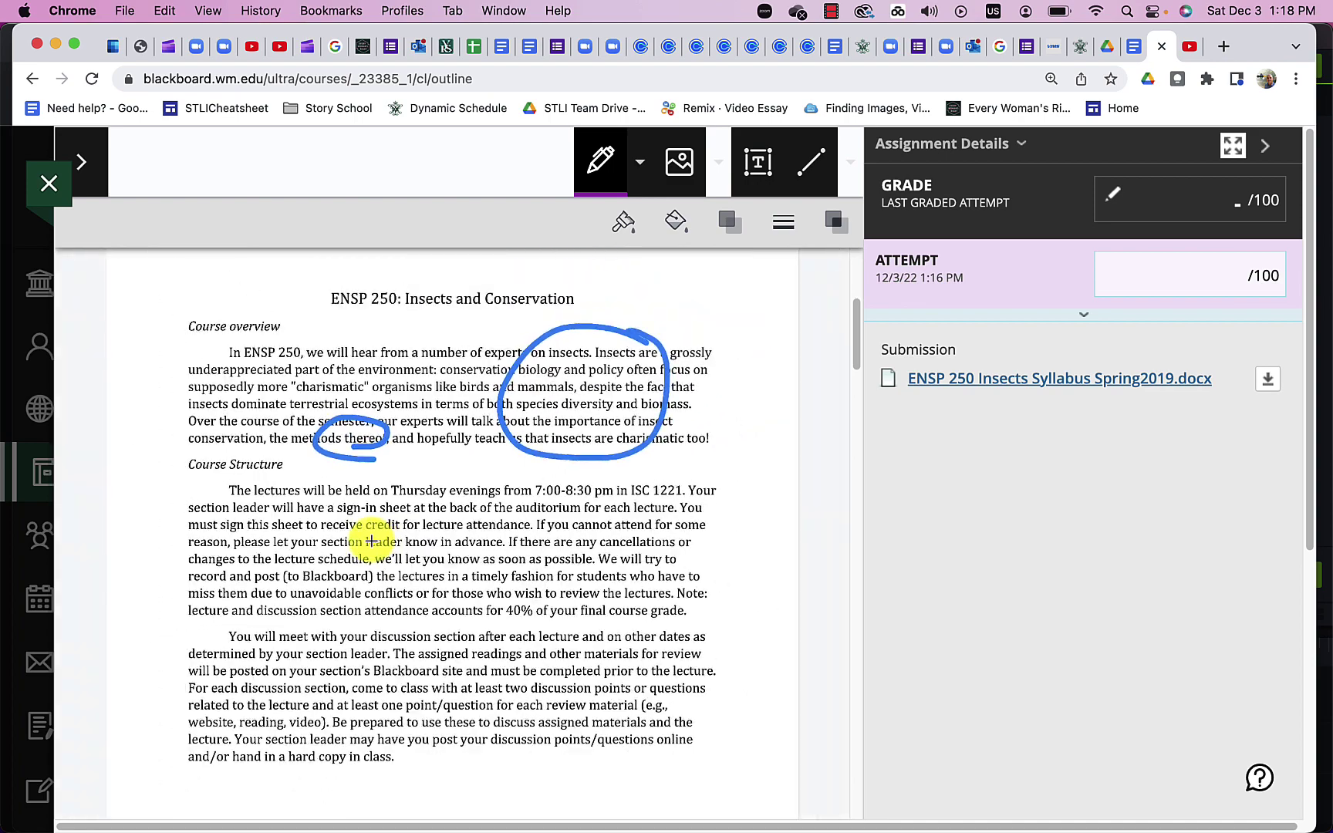
scroll(380, 515, up, 6)
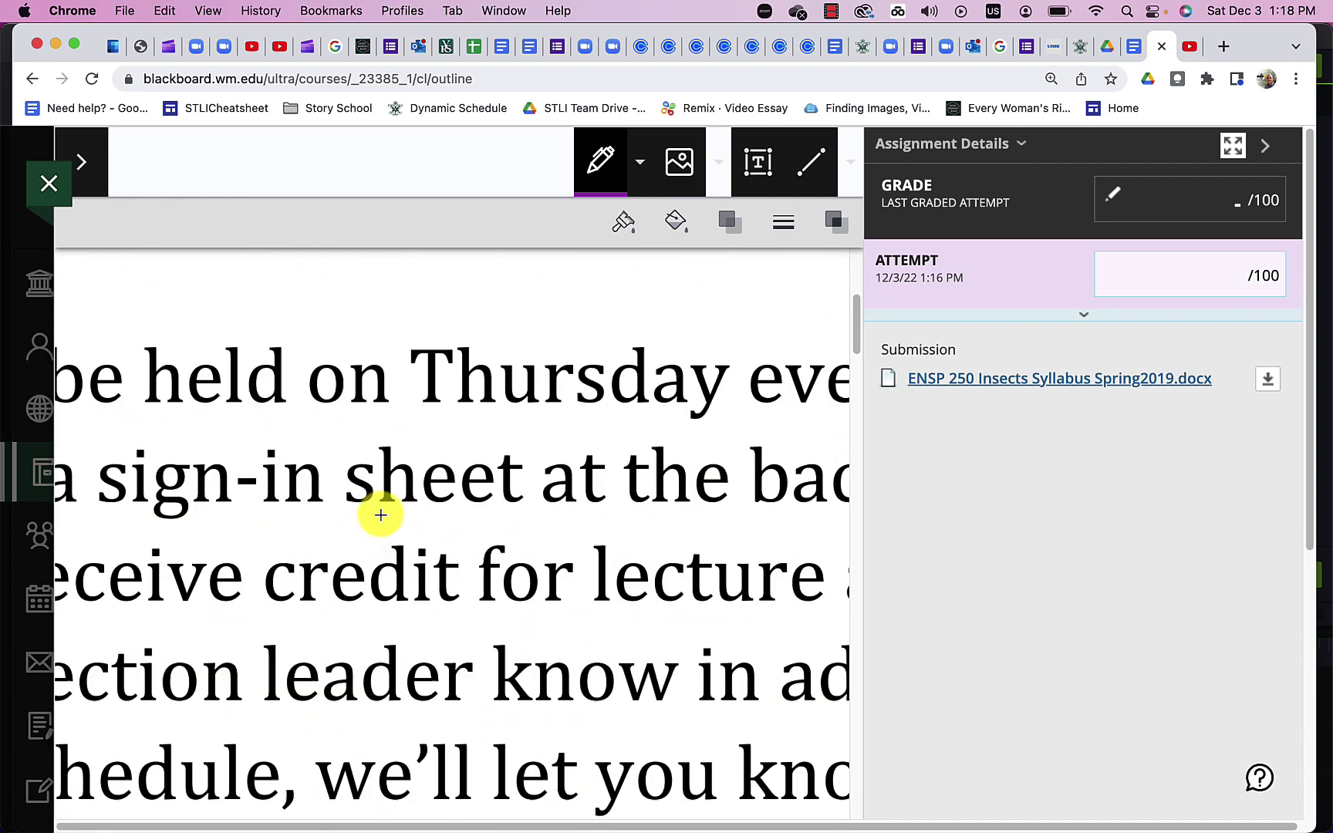
mouse_move(414, 414)
mouse_down()
mouse_move(566, 441)
mouse_move(715, 440)
mouse_move(509, 309)
mouse_move(445, 423)
mouse_move(486, 423)
mouse_up()
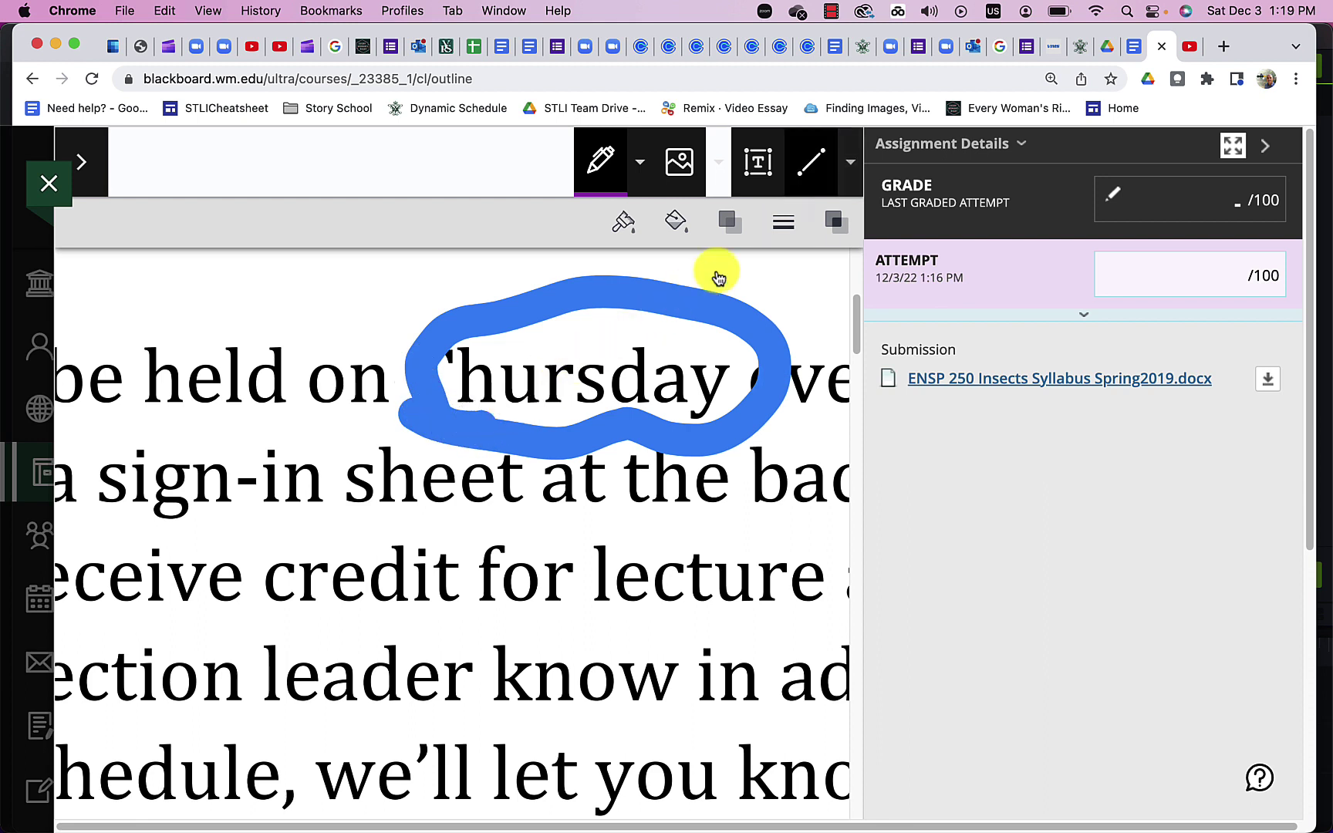
Set the drawing line thickness to 2 pt and circle the area around "credit for" in the Course Structure paragraph
click(784, 222)
click(838, 224)
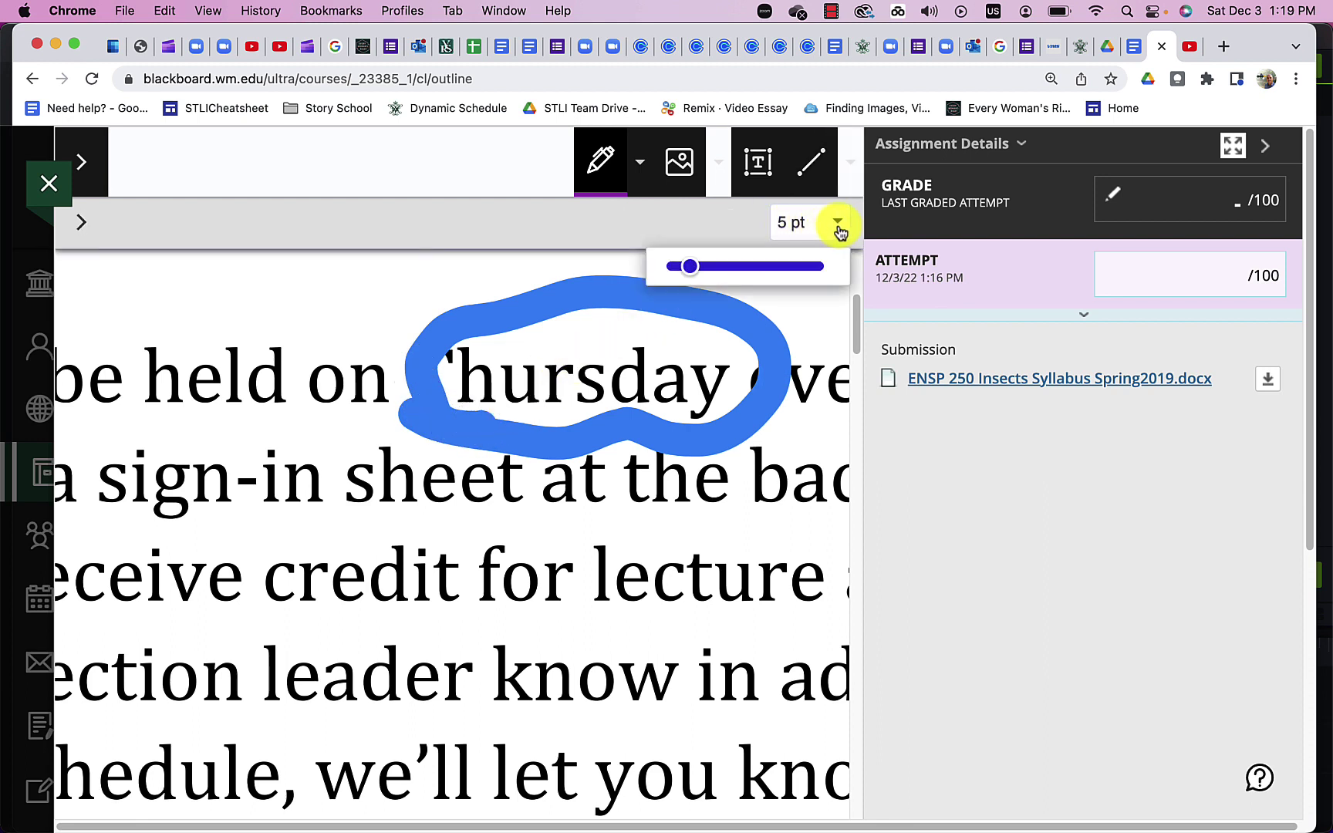
drag(691, 269, 679, 267)
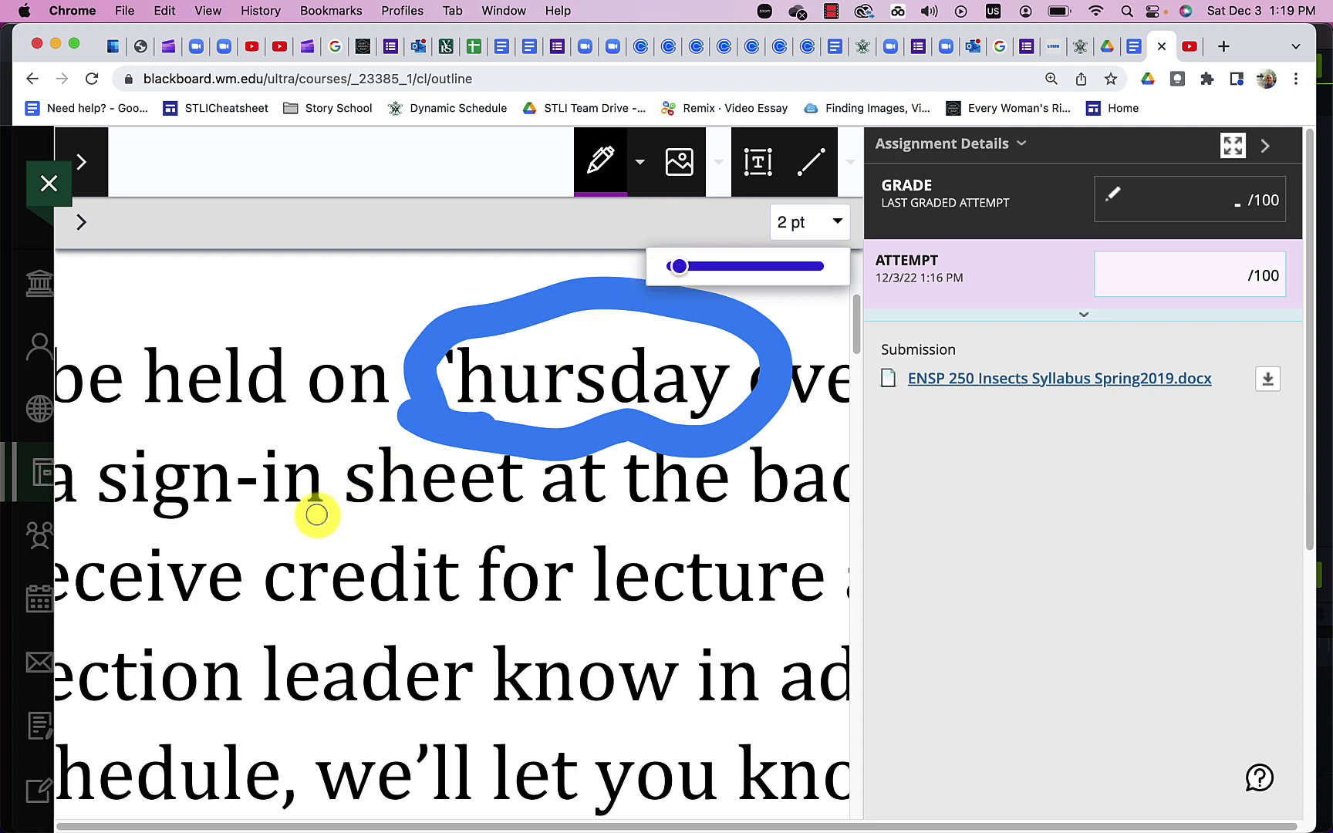
mouse_move(238, 572)
mouse_down()
mouse_move(478, 710)
mouse_move(545, 524)
mouse_move(283, 673)
mouse_move(291, 686)
mouse_up()
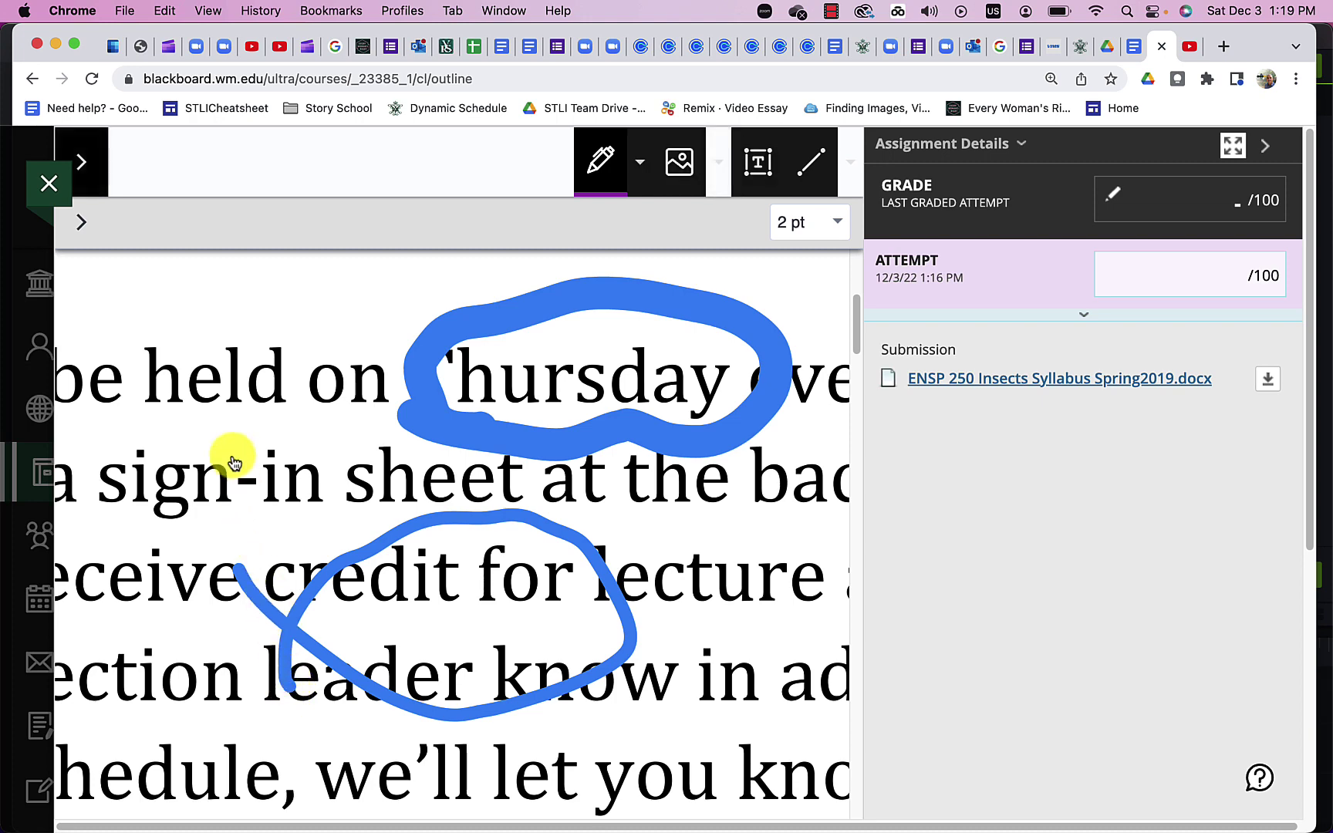
scroll(204, 346, down, 1)
scroll(204, 346, down, 3)
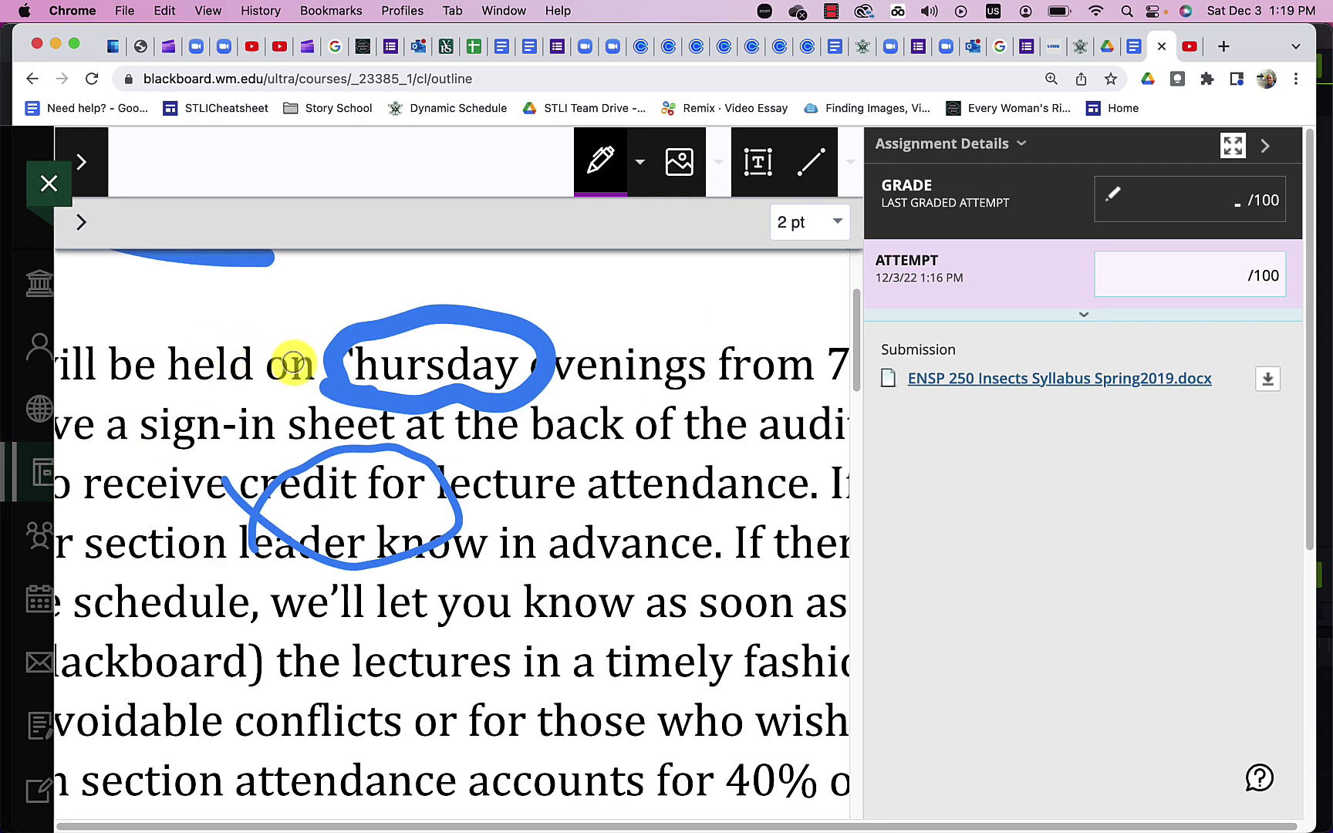
scroll(331, 369, down, 3)
scroll(335, 370, down, 1)
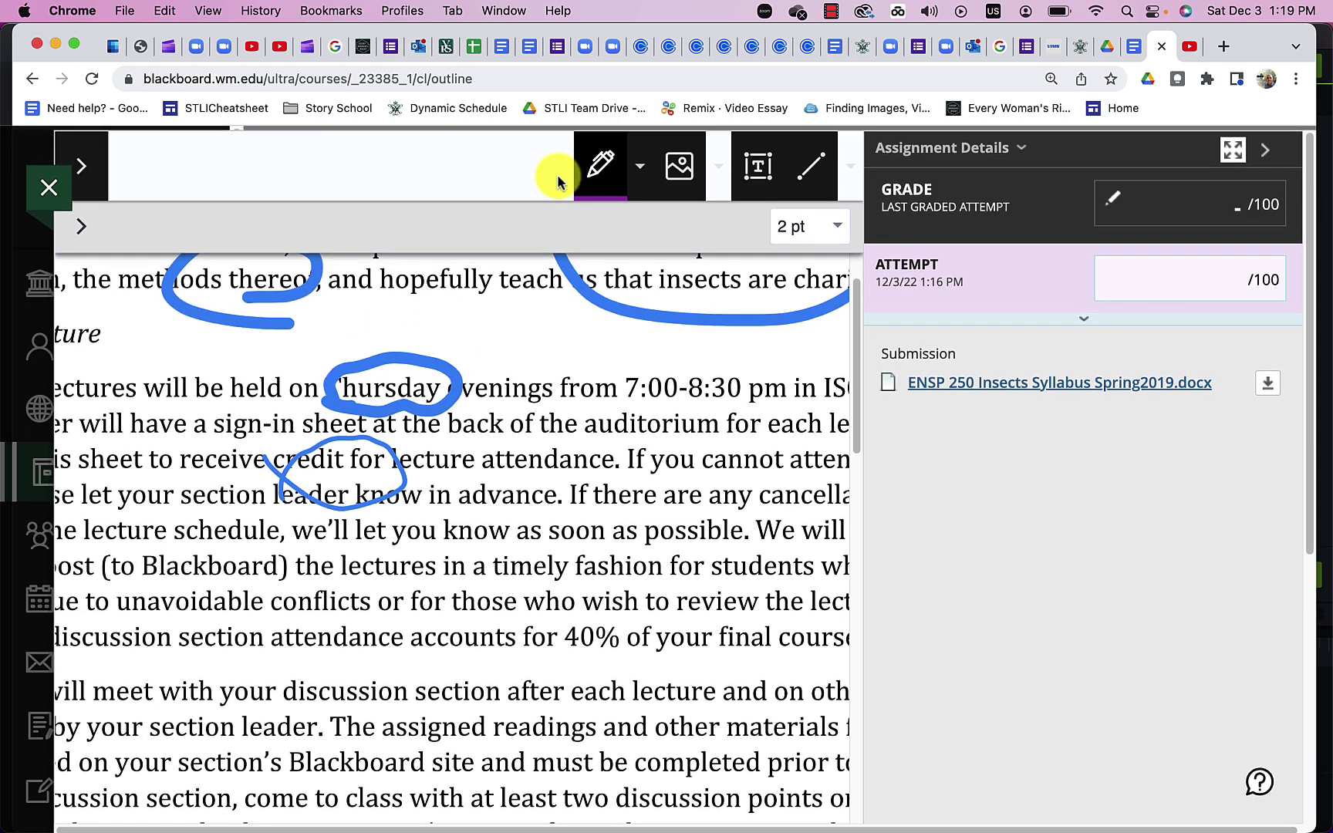
Add a comment reading "Good job" to the submitted document, beside the Course Structure heading, and save it
click(81, 164)
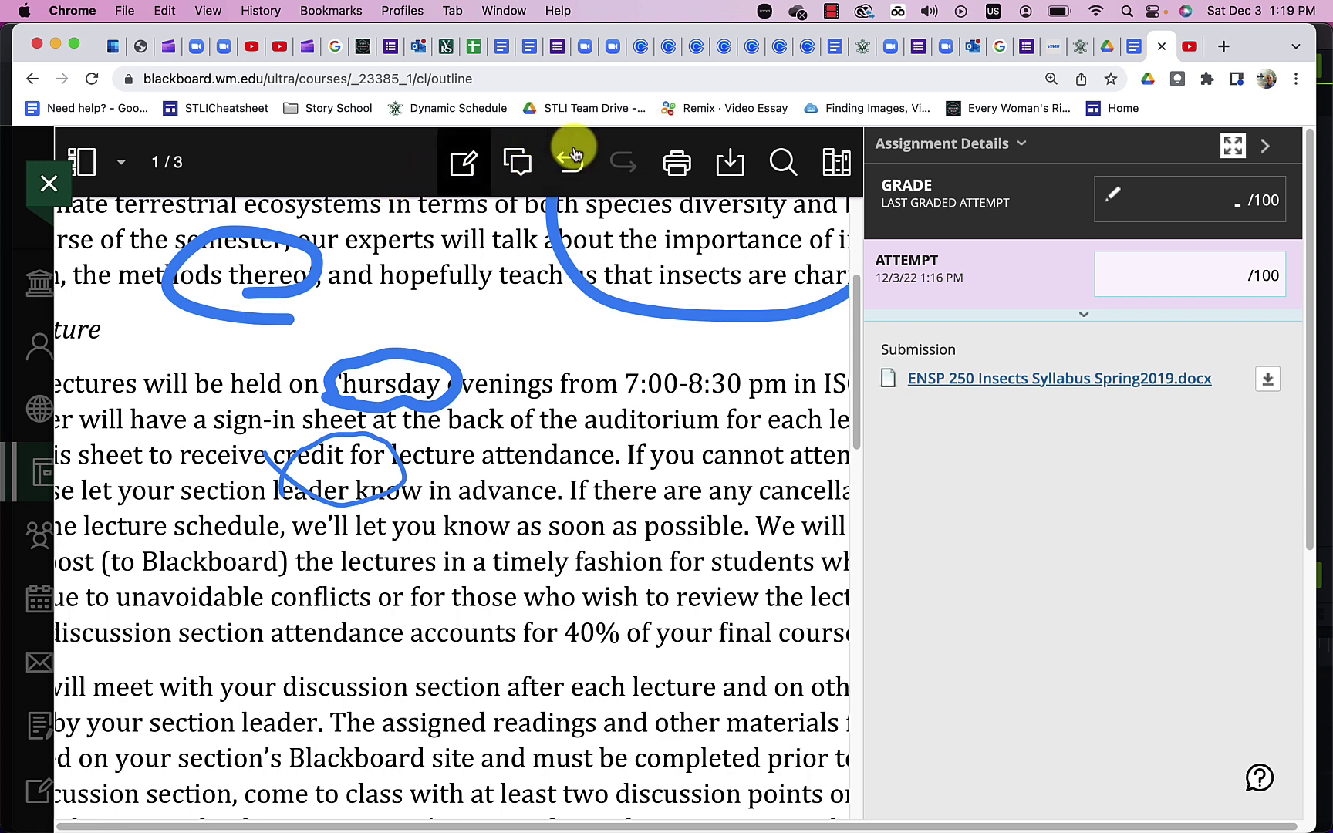
click(517, 164)
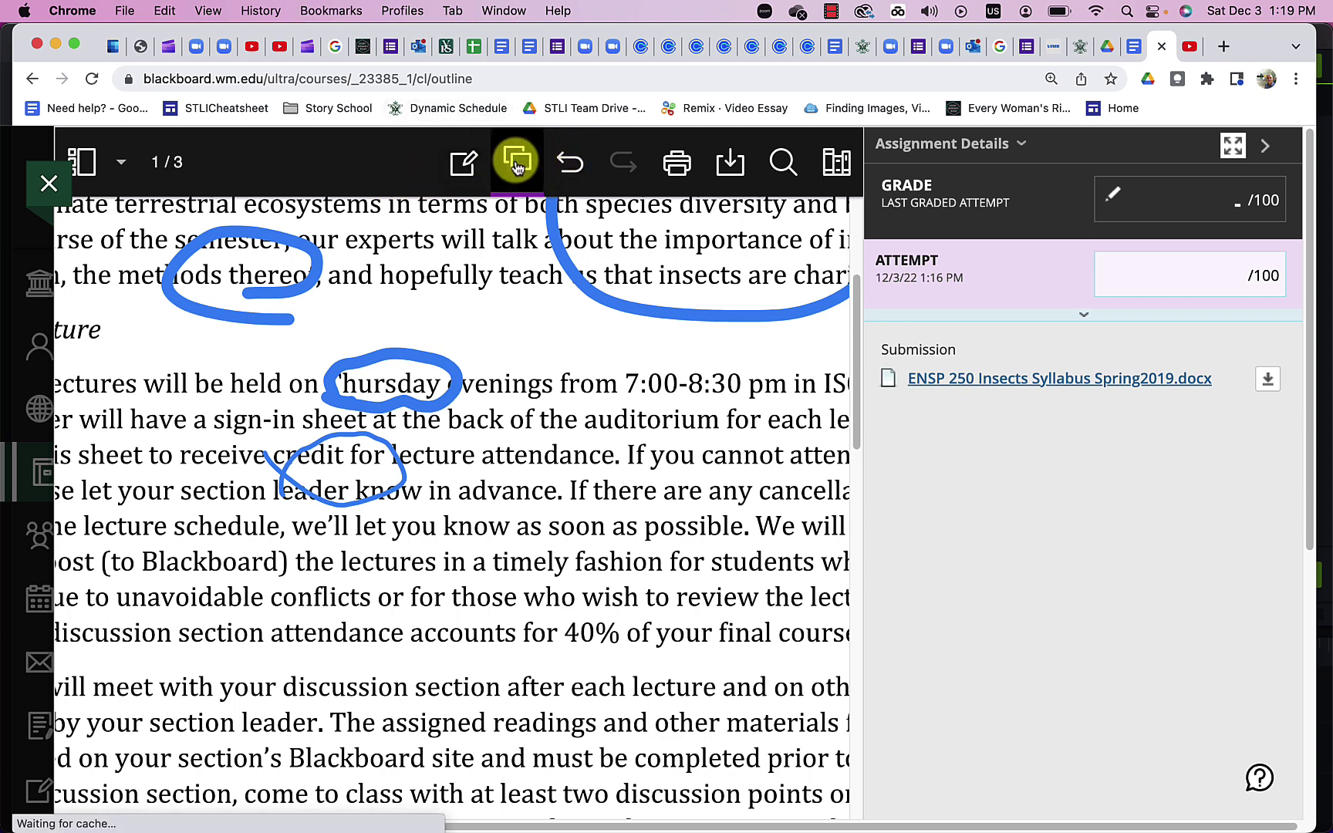
click(529, 377)
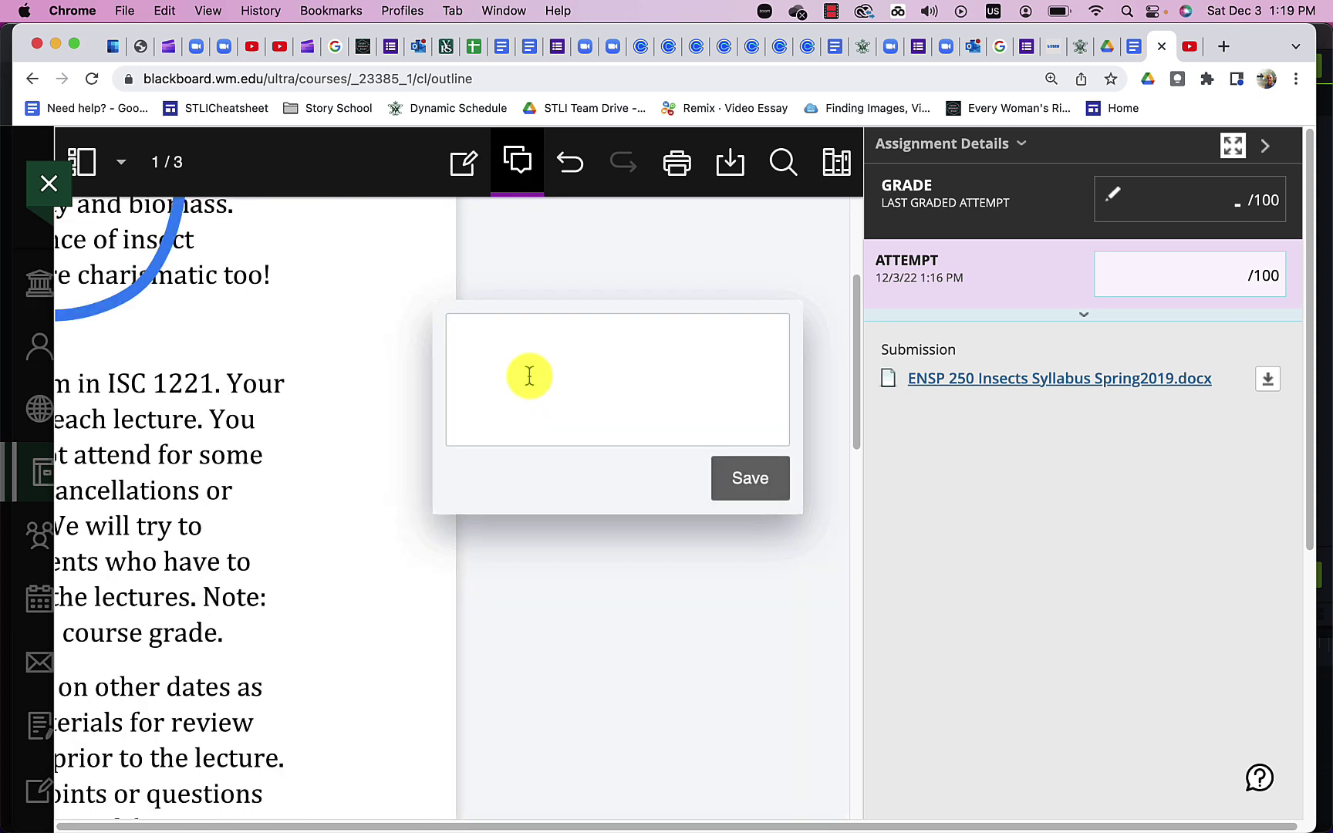
text(Good job)
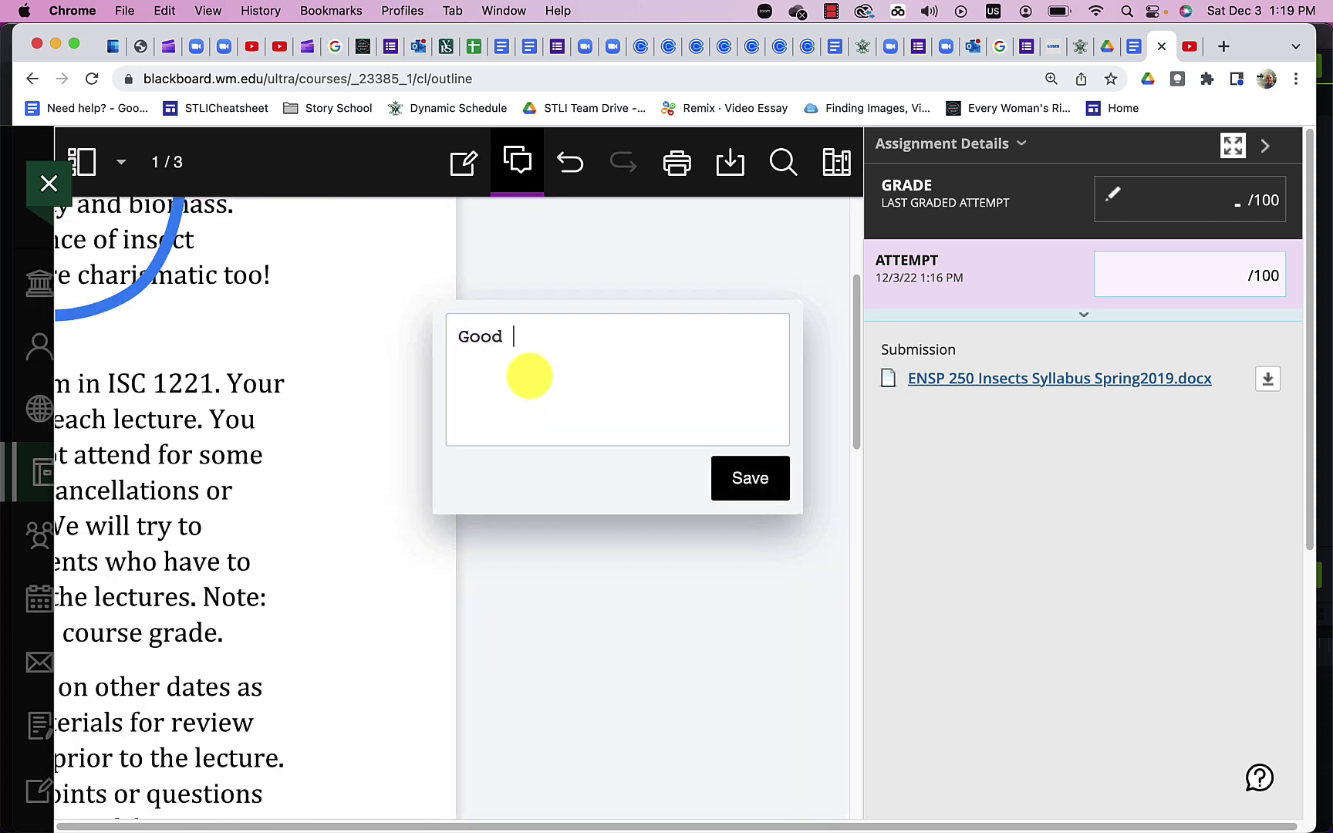
click(729, 476)
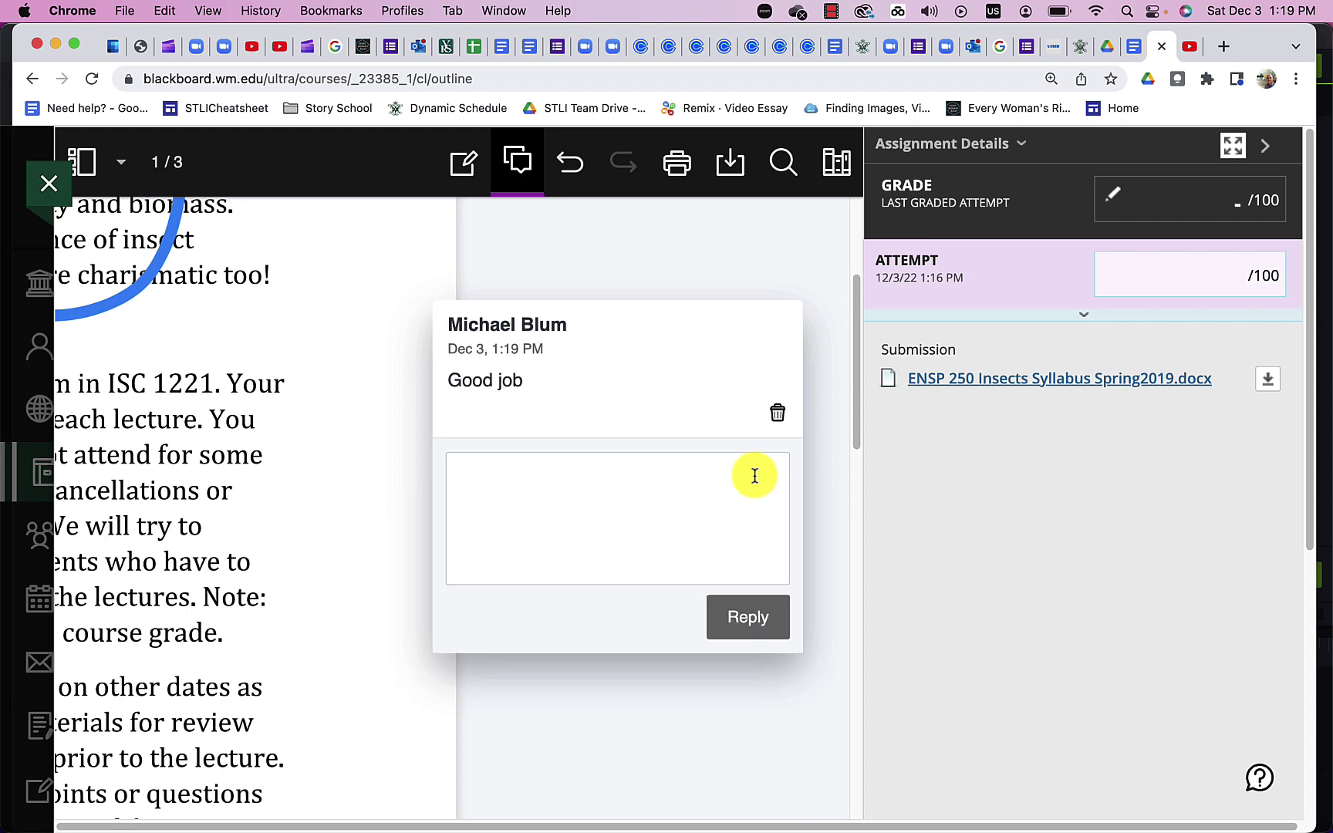
Download the annotated document as a PDF and search the submission for "lecture"
click(730, 169)
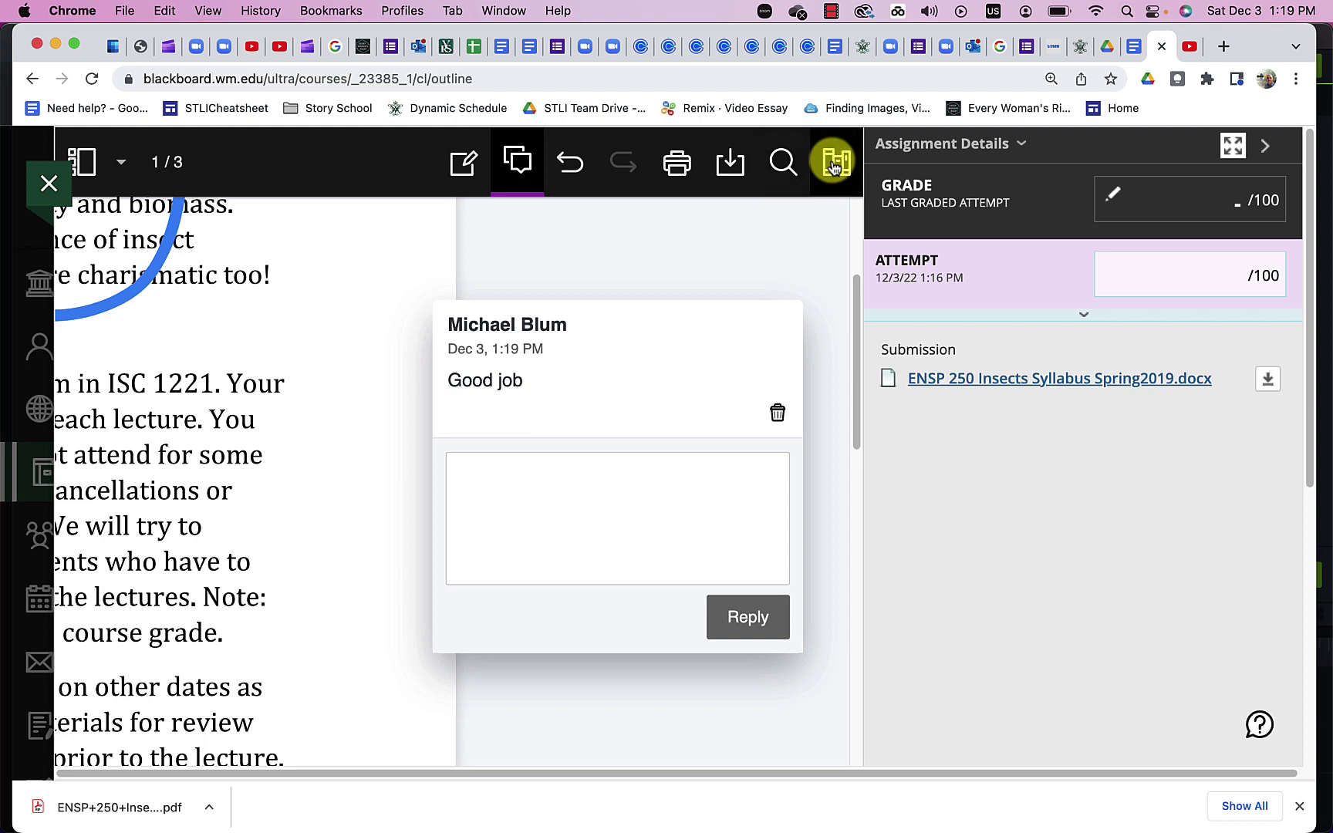
click(784, 176)
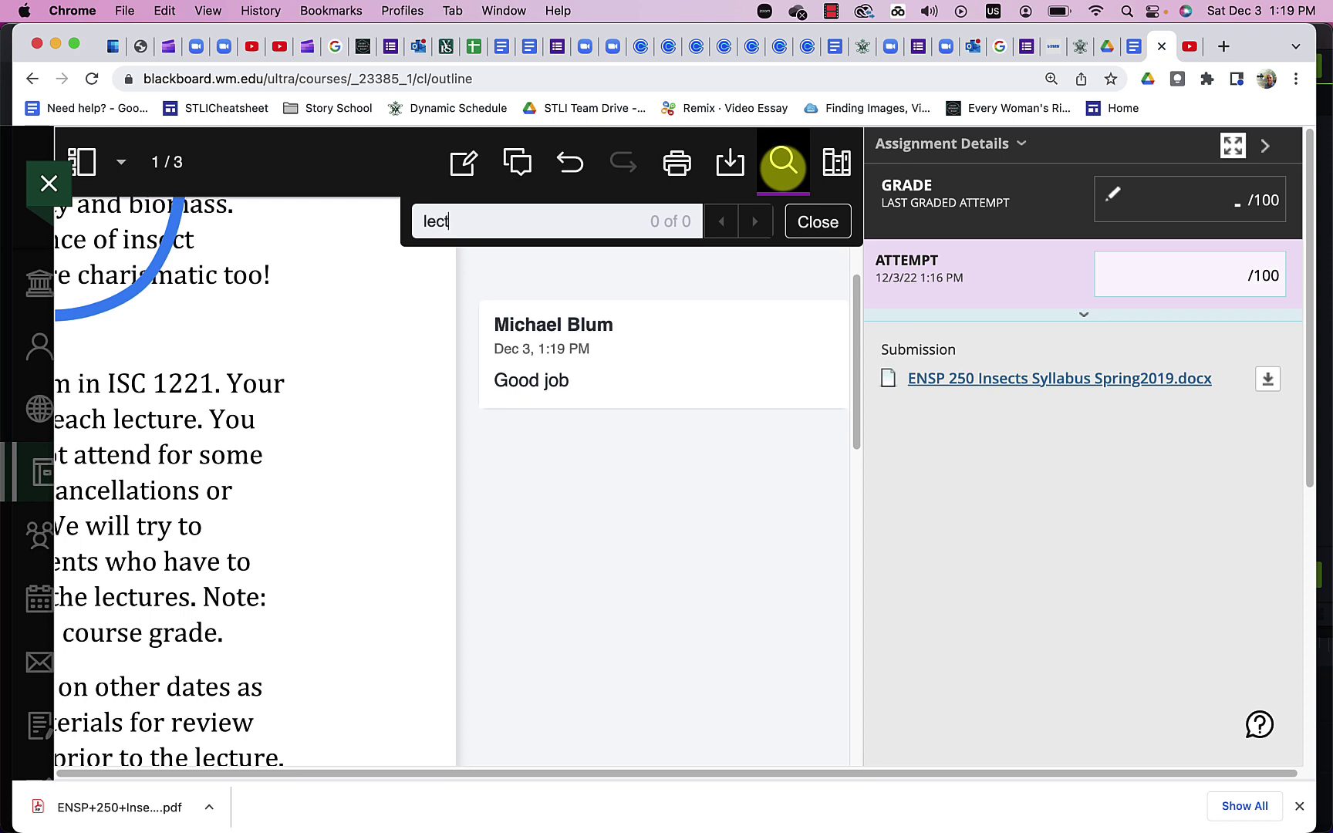
text(ure)
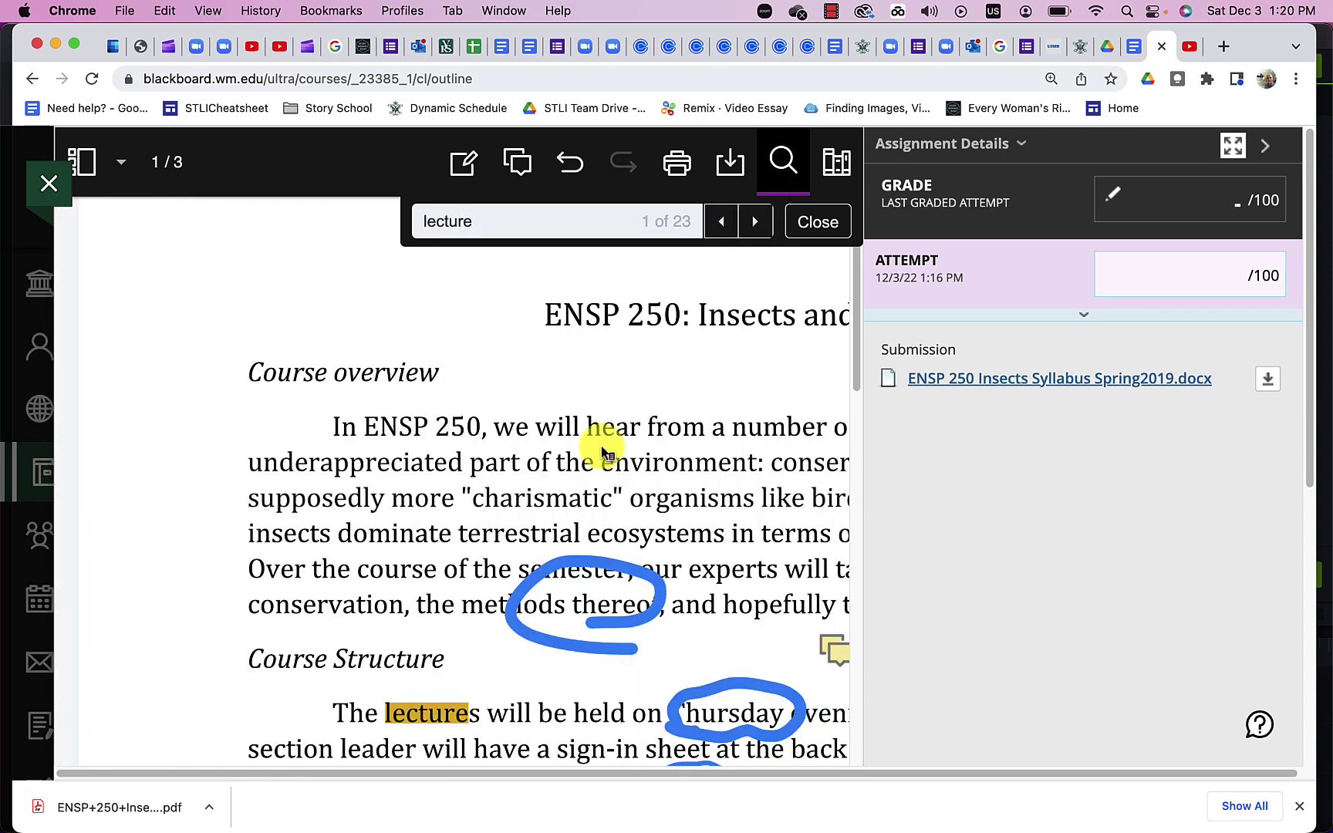
scroll(423, 725, down, 3)
scroll(422, 729, down, 1)
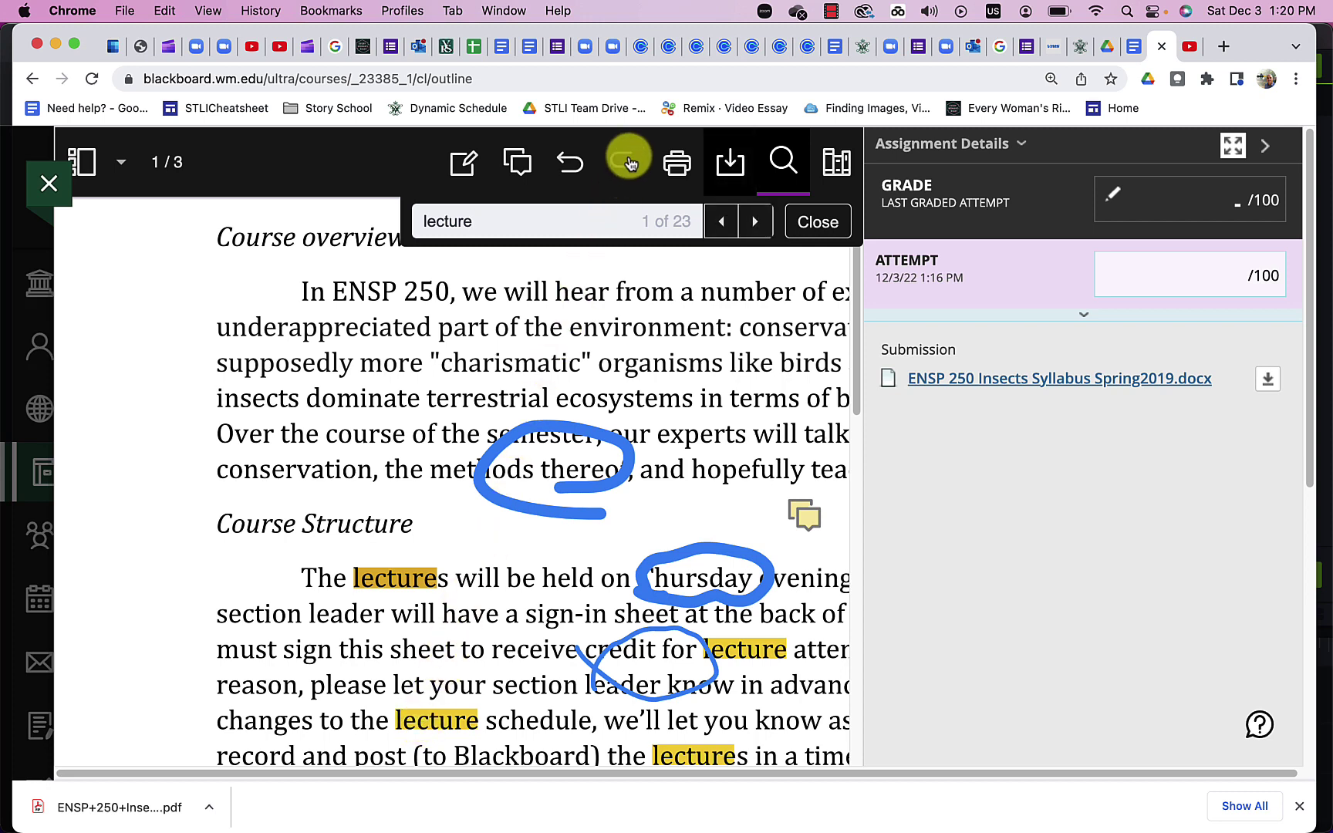
Look over the document sidebar's view options and the Content Library, and close the library
click(119, 162)
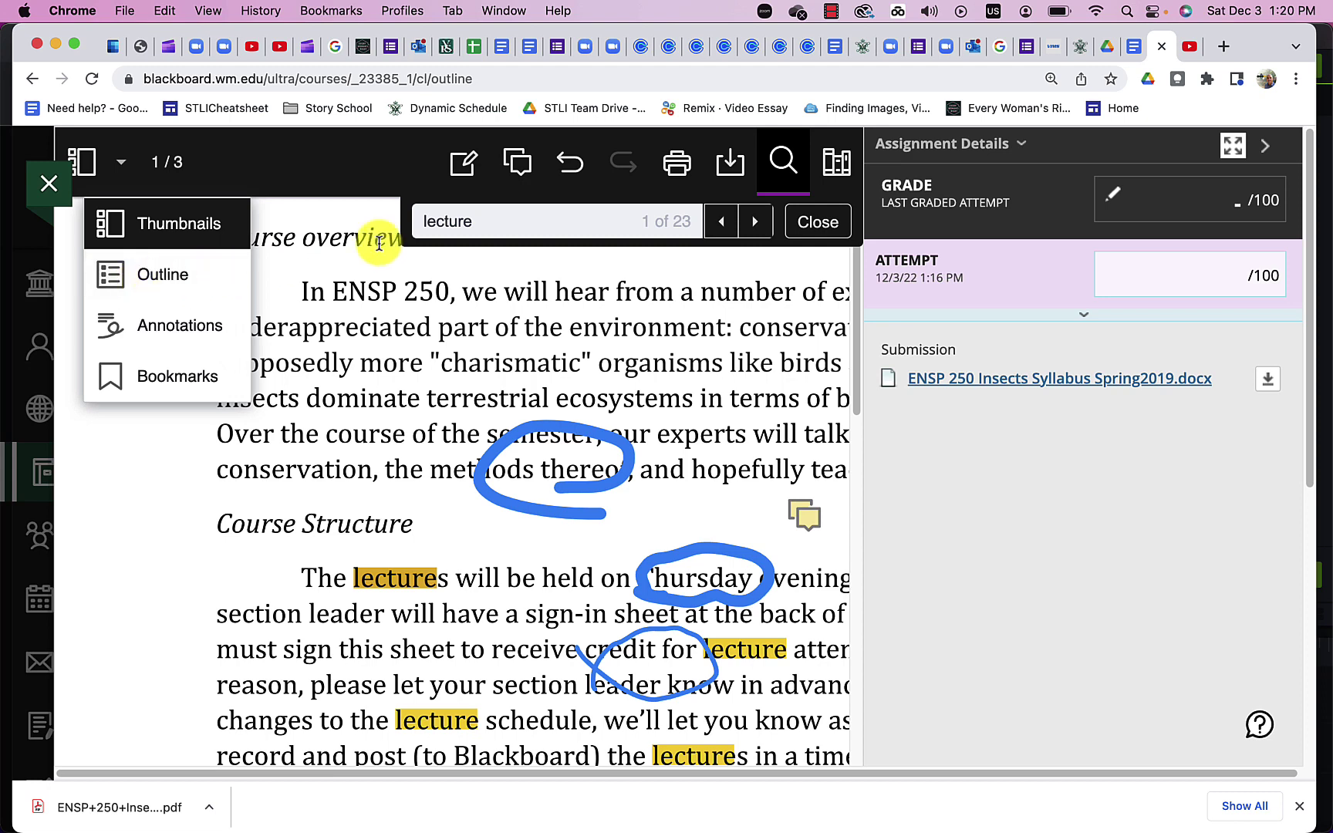
click(836, 162)
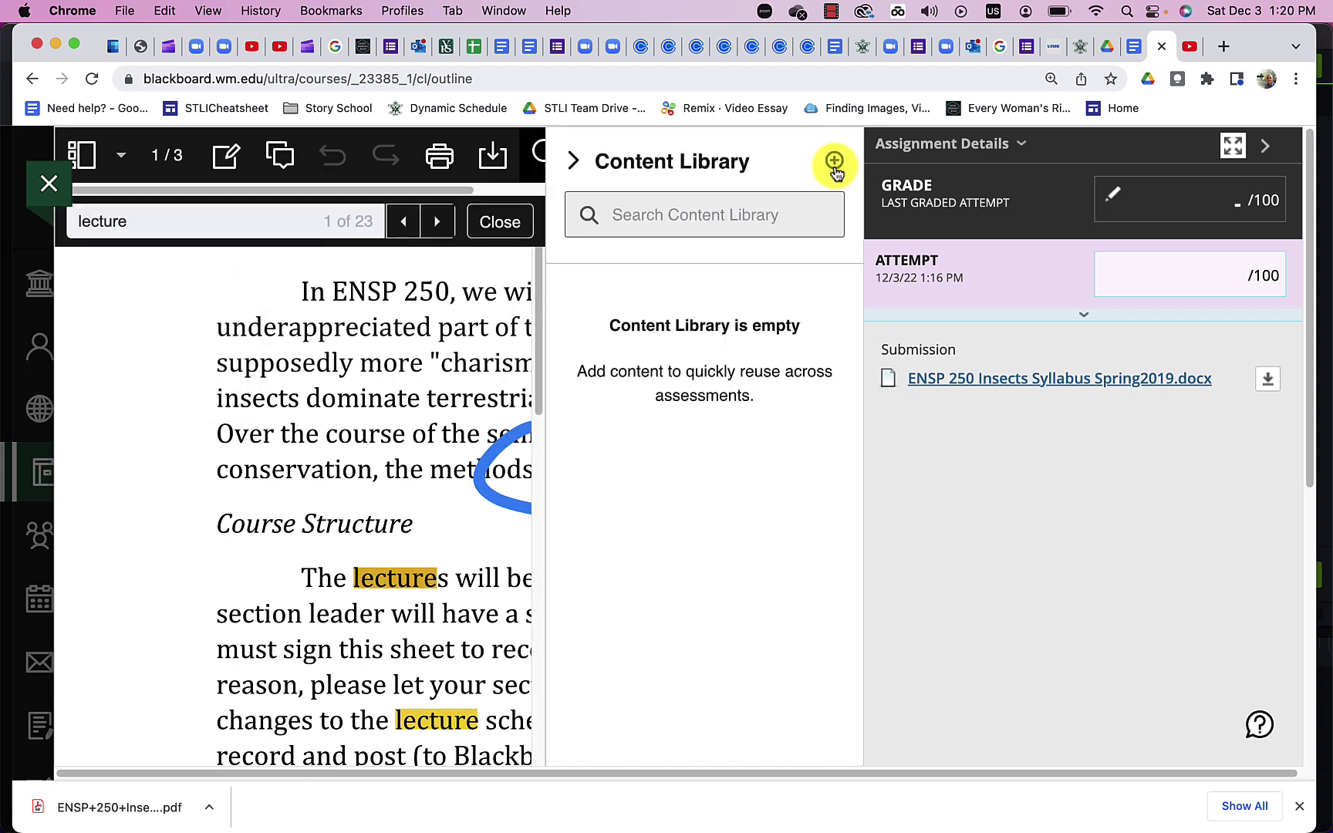
click(400, 337)
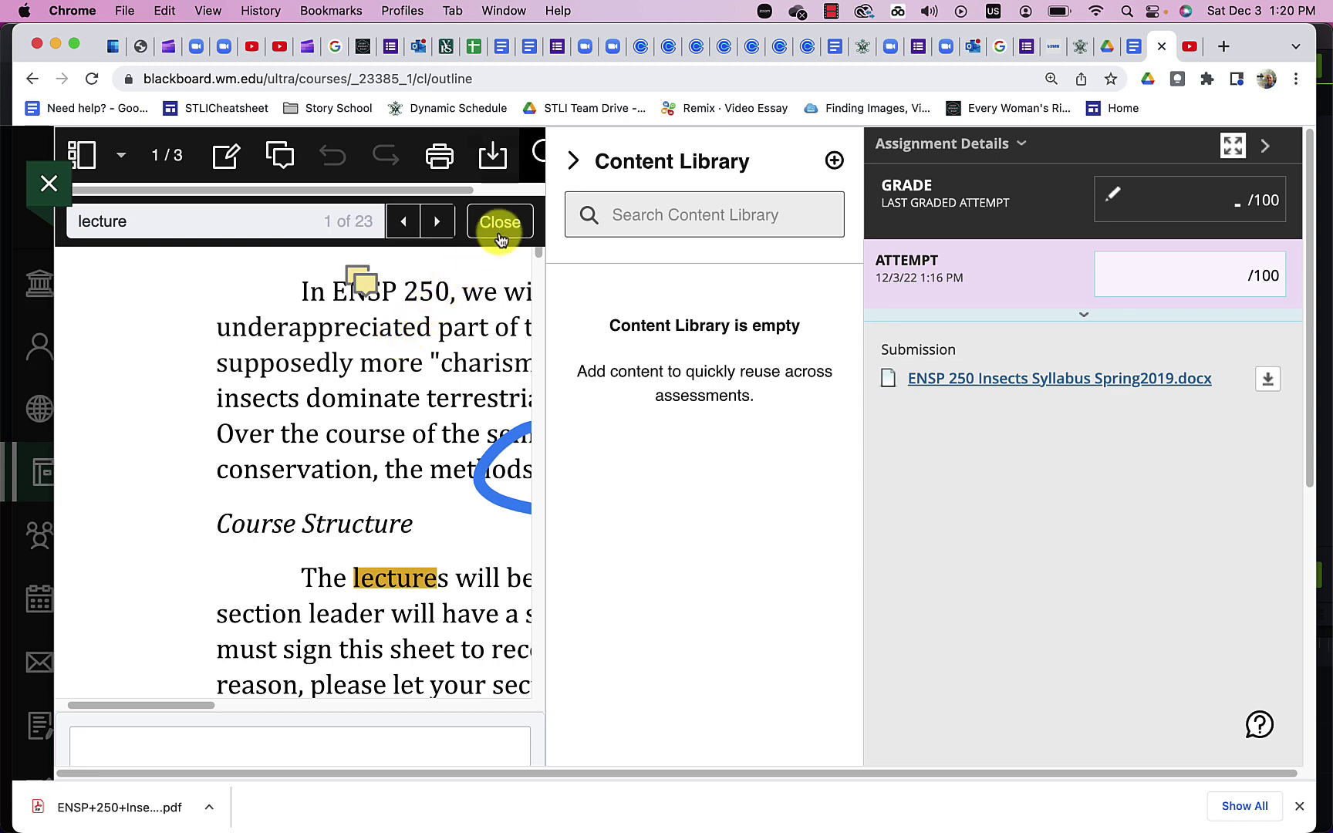
click(577, 159)
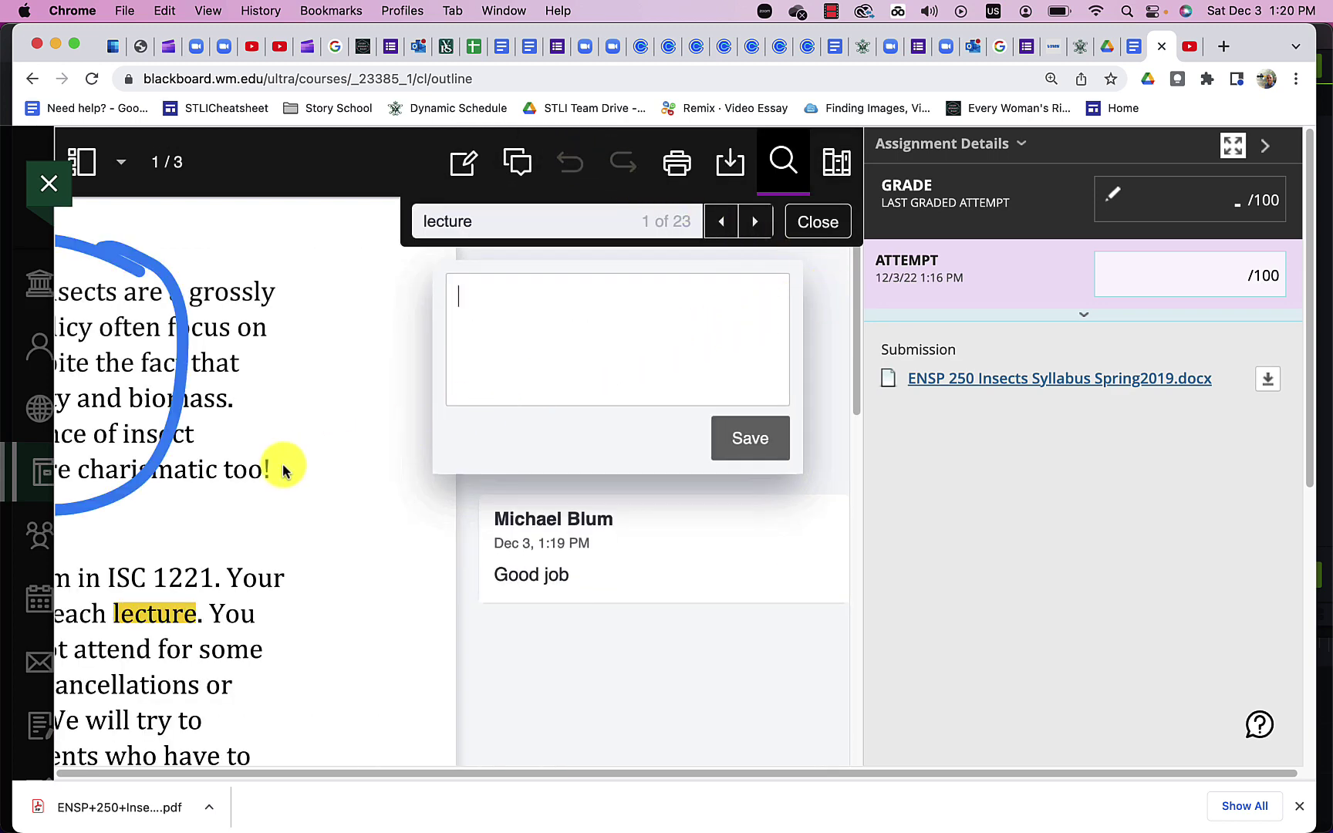
Expand the grading details and give the attempt a grade of 80 with the learner feedback "This was ok"
scroll(283, 471, down, 5)
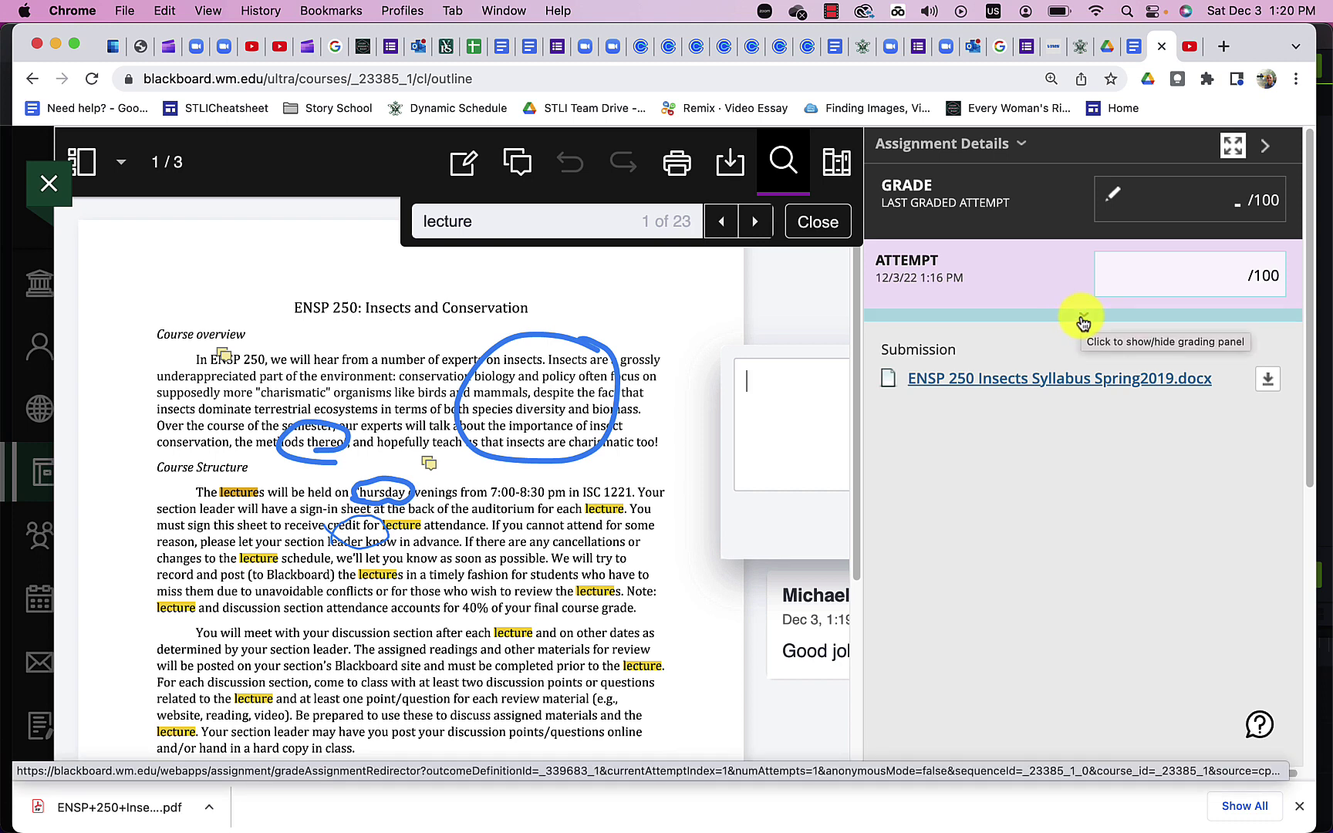
click(1083, 321)
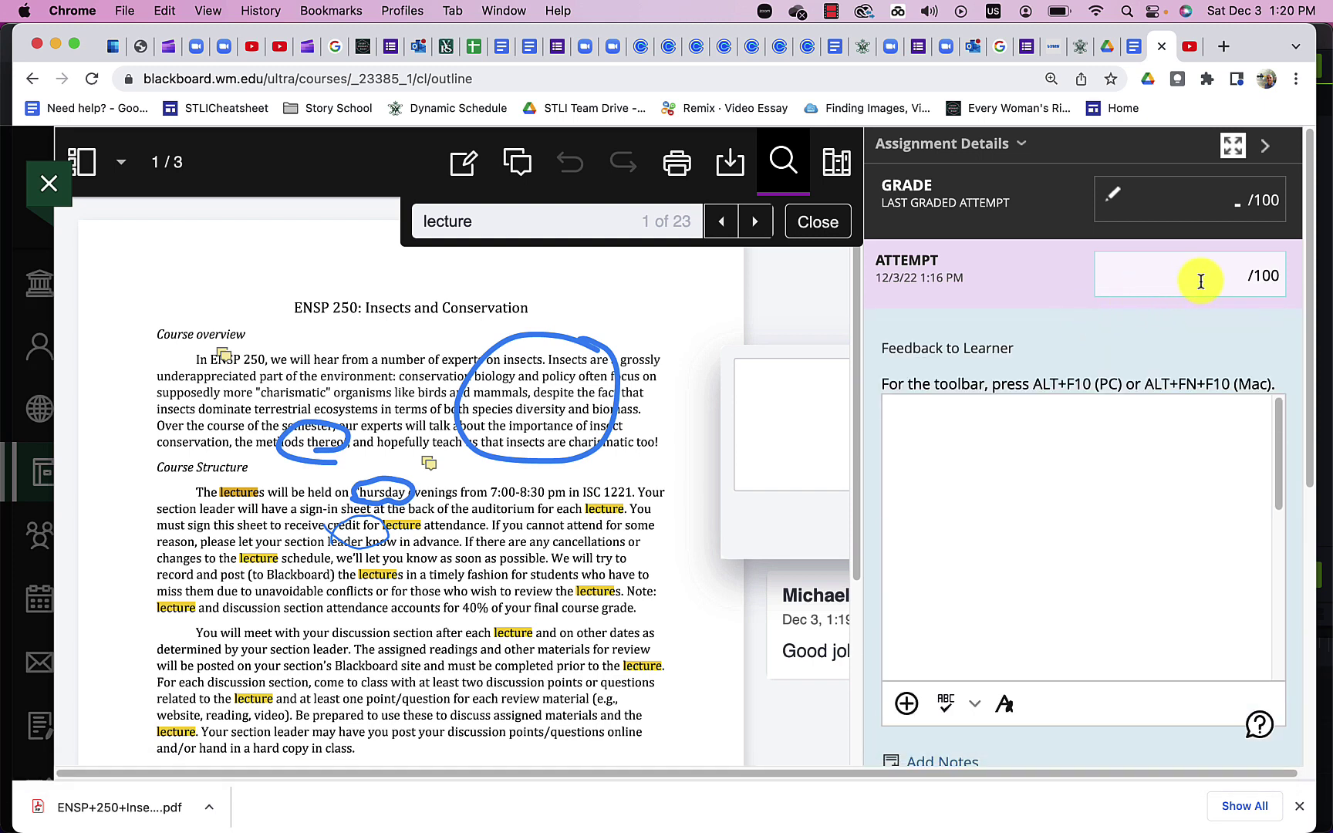
click(1201, 281)
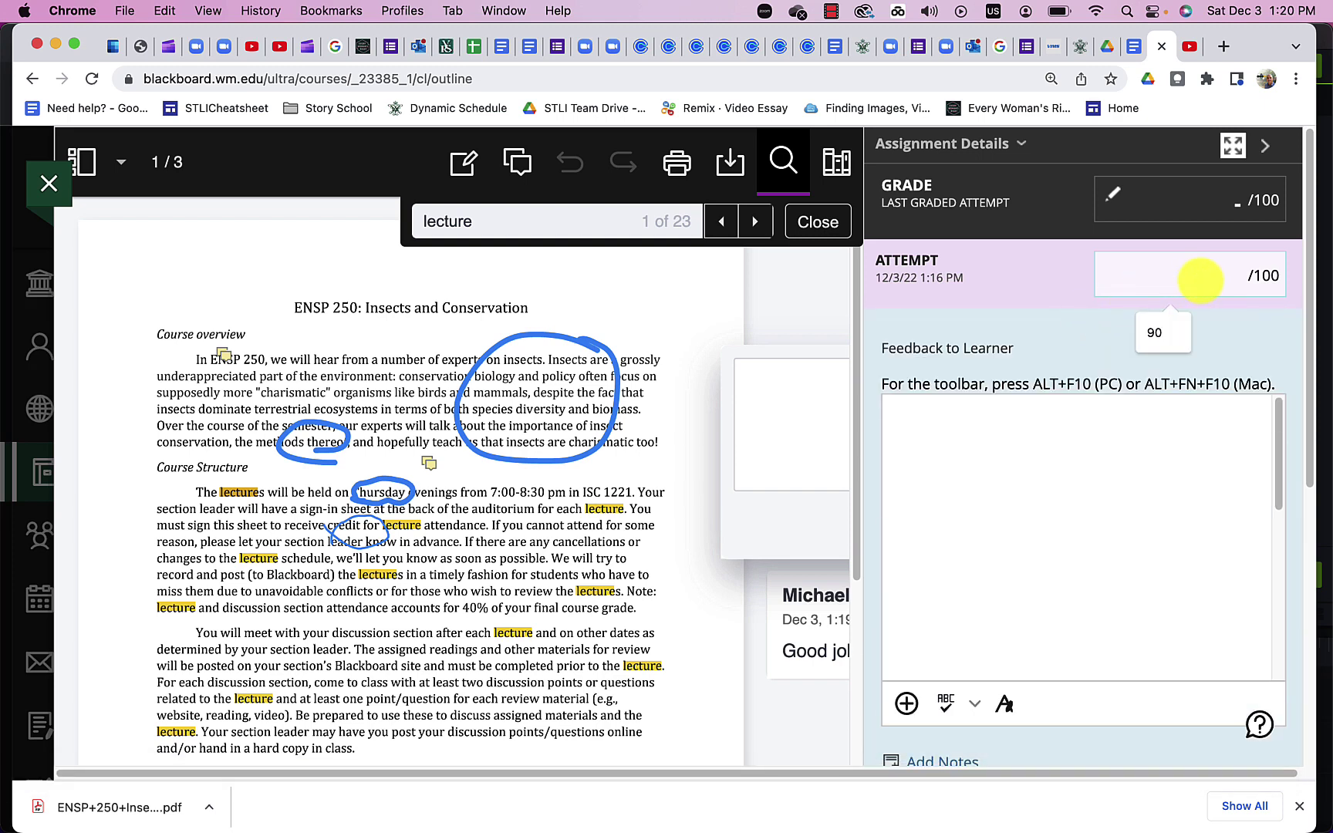
text(80)
click(1094, 504)
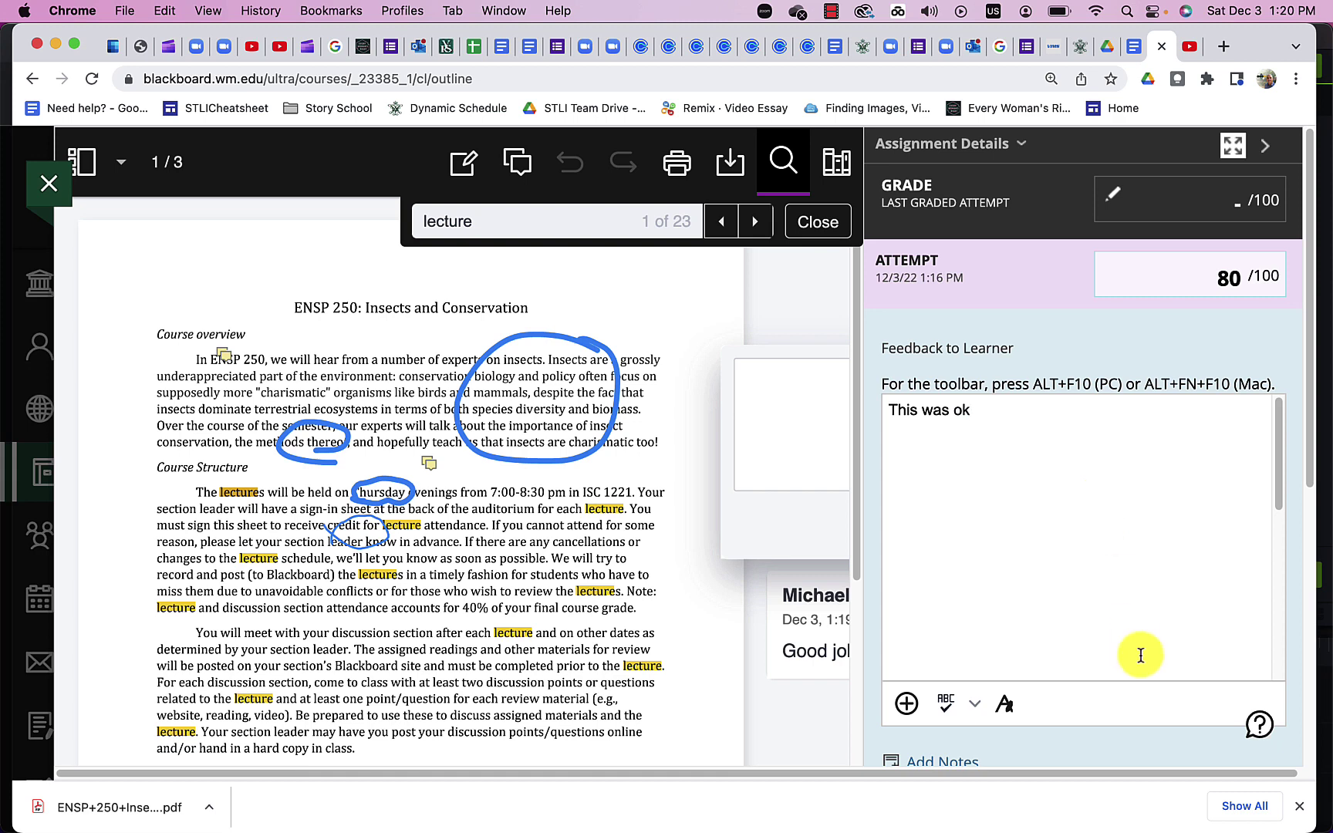
scroll(1140, 655, down, 3)
scroll(1141, 655, up, 3)
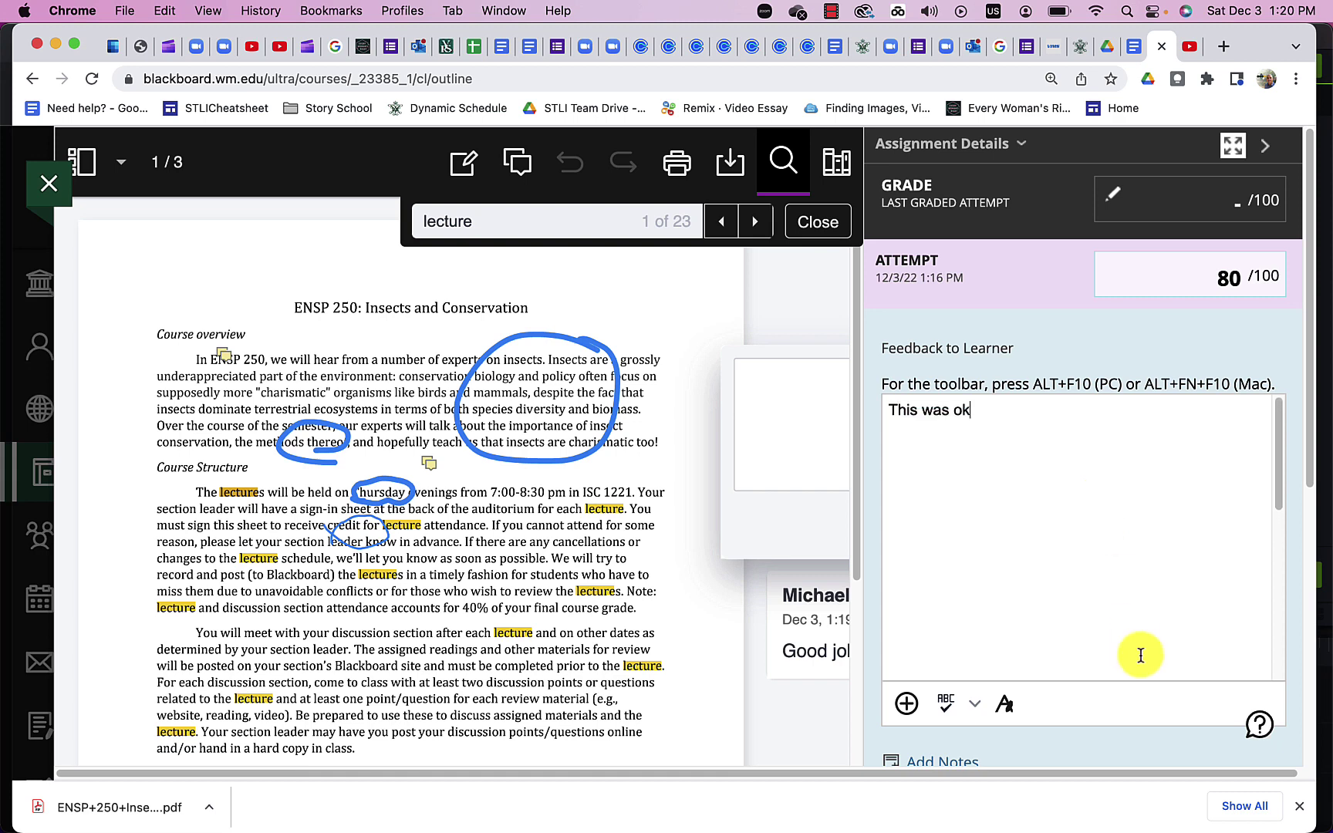
Check which kinds of content can be added to the learner feedback, and leave without inserting any
click(905, 704)
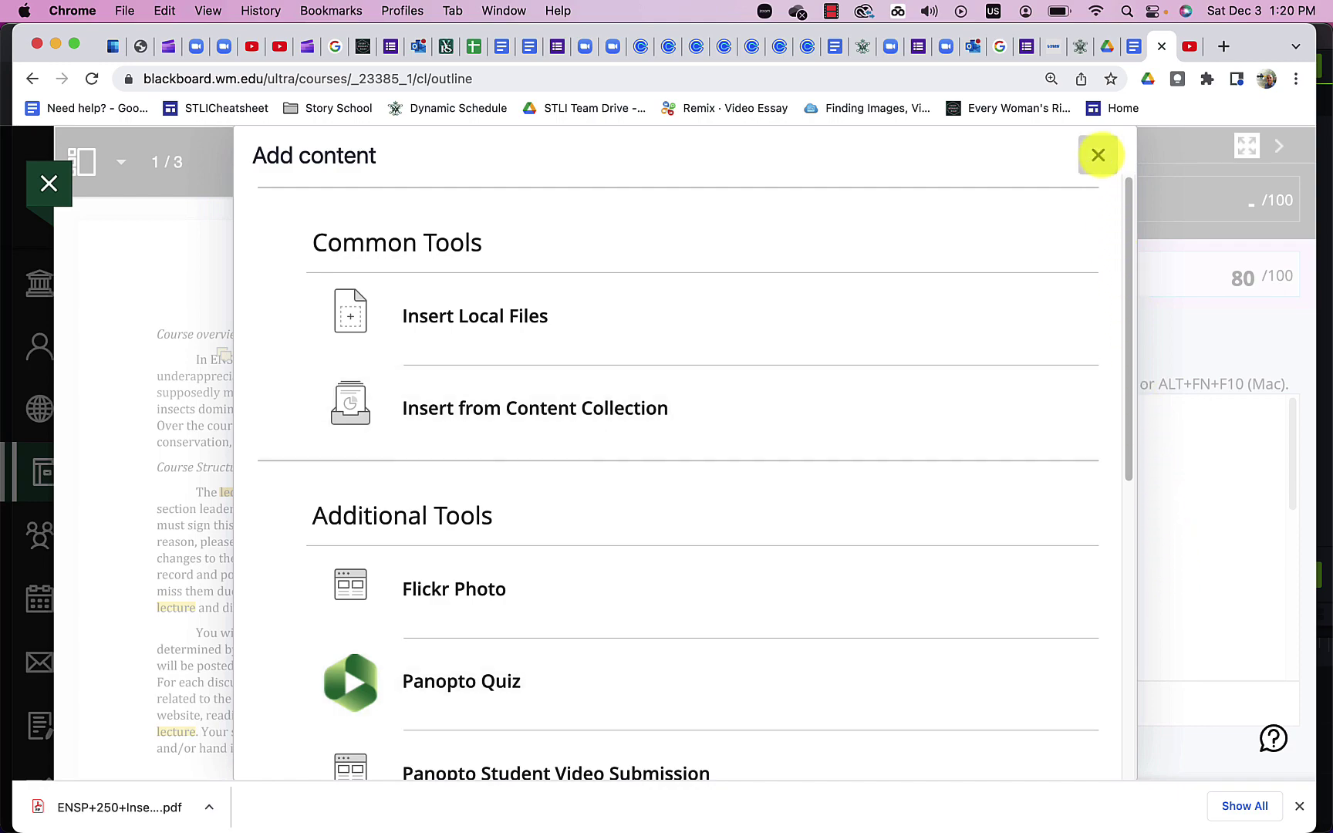
click(1098, 155)
Submit the grade and feedback for the Final Essay attempt
scroll(994, 731, down, 3)
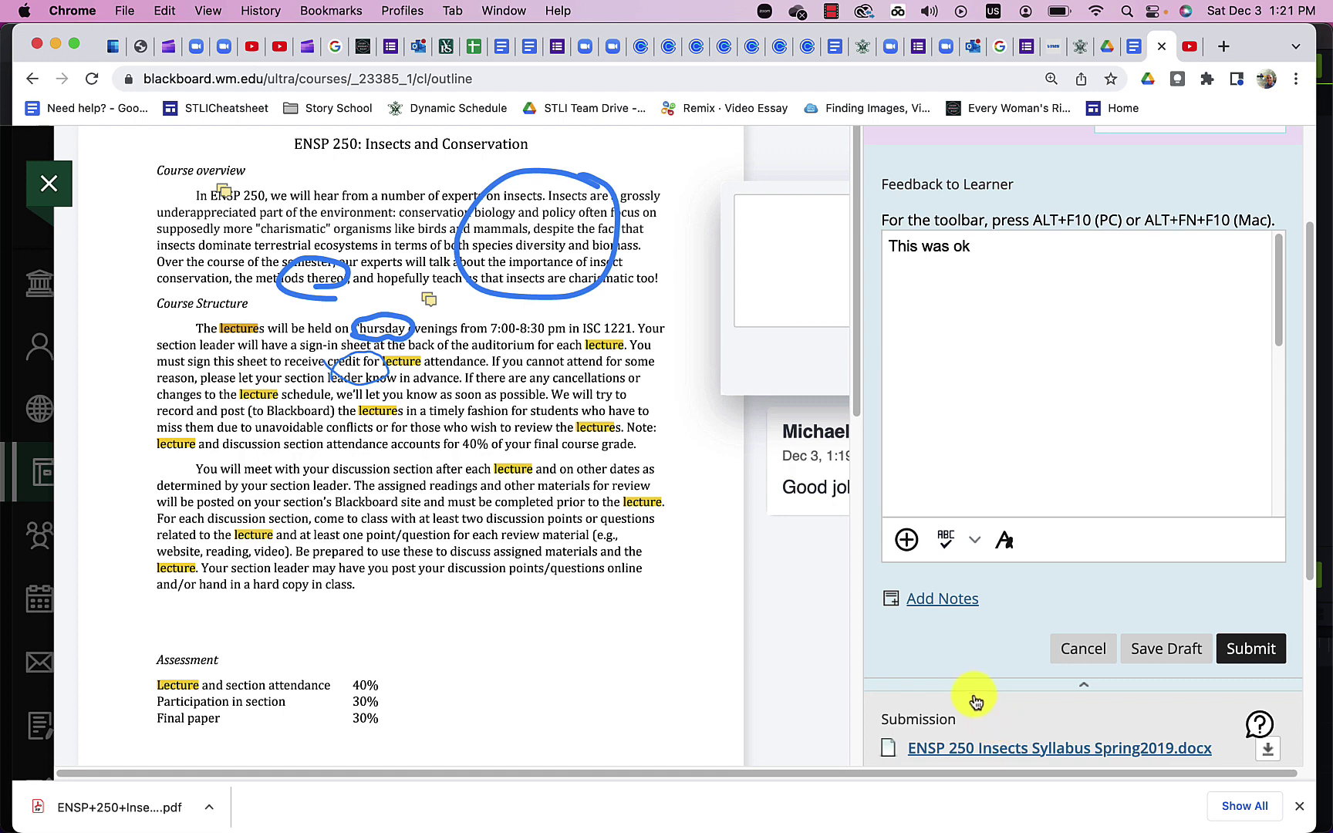
scroll(965, 686, down, 3)
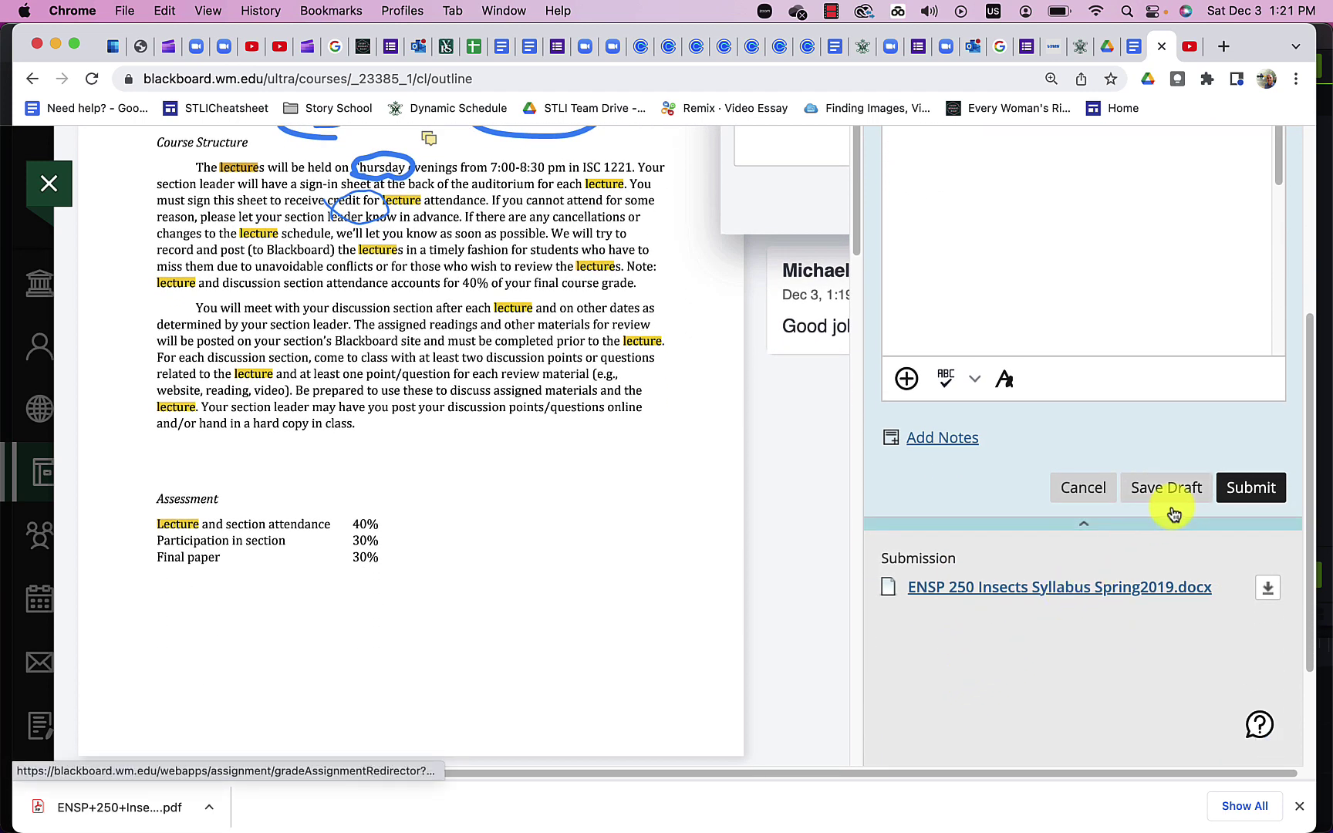
scroll(1248, 488, up, 4)
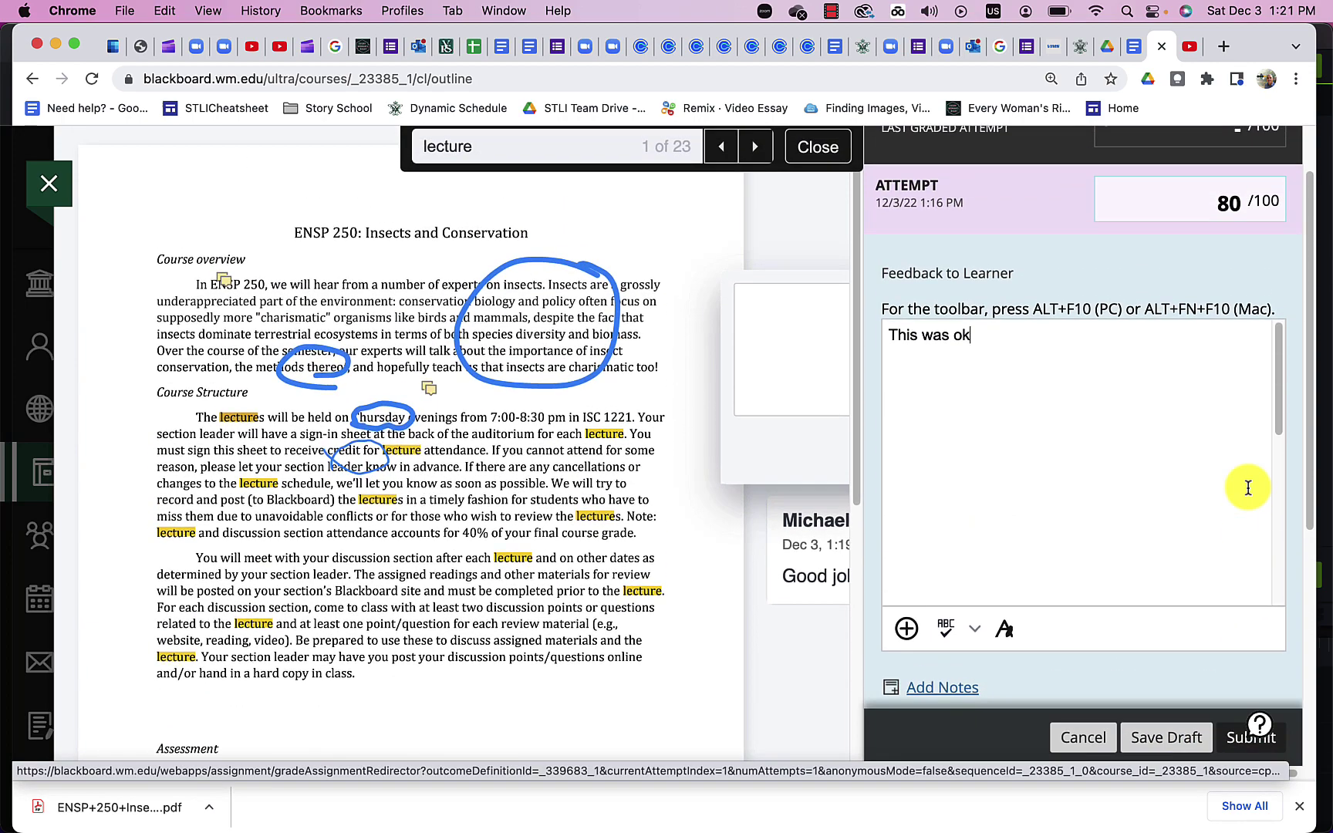
scroll(1250, 632, down, 3)
click(1251, 631)
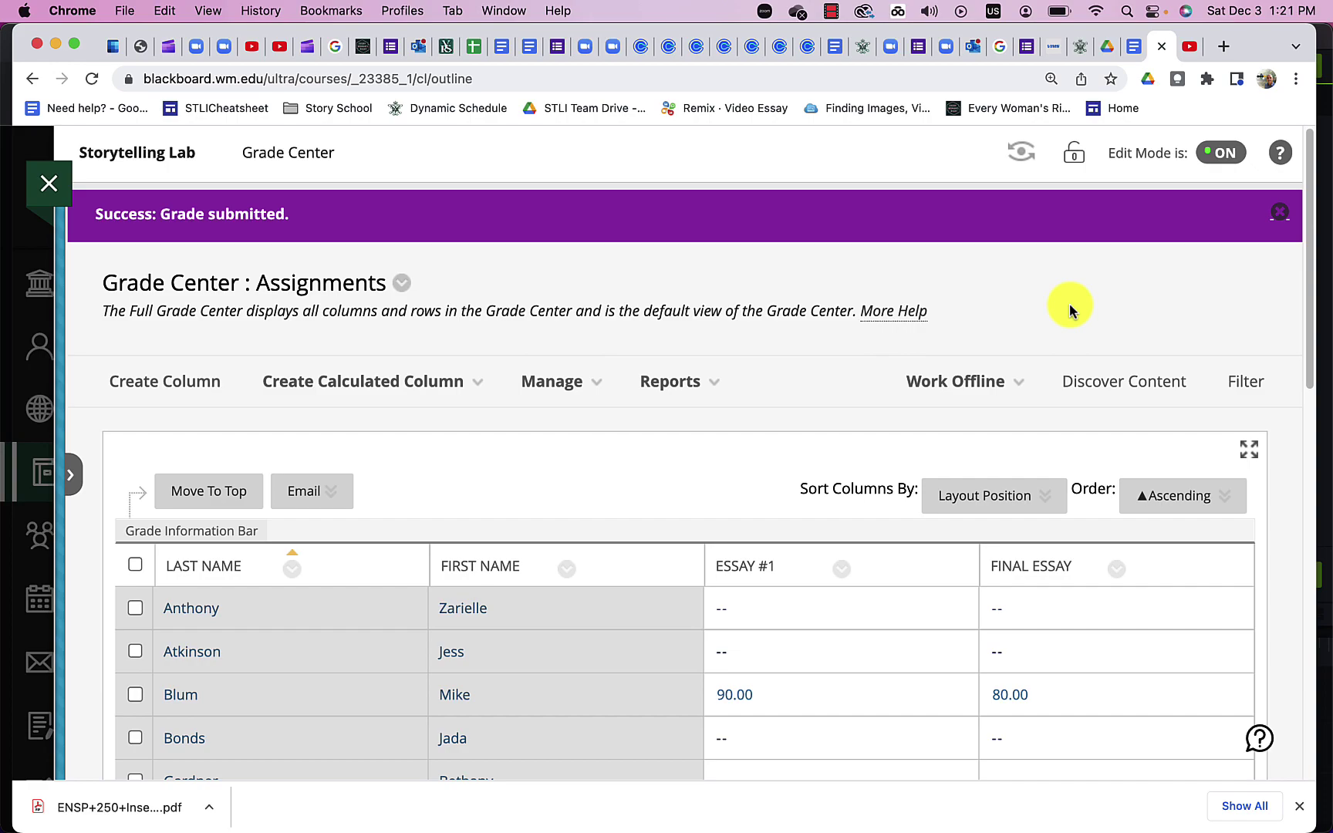
Switch to the student's Blackboard window and reopen Final Essay from Assignments to review the grade, annotations and feedback comment
key(ctrl+Up)
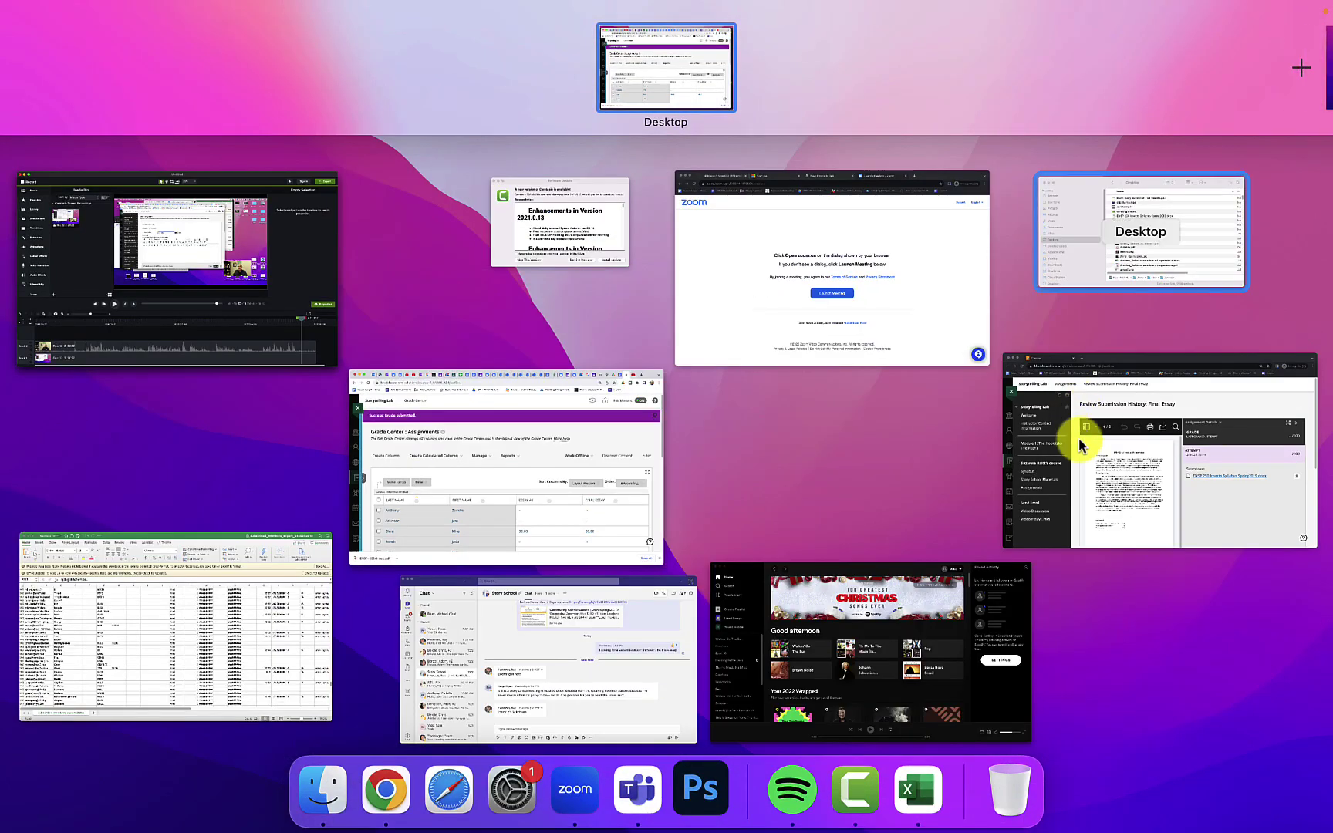
click(1083, 478)
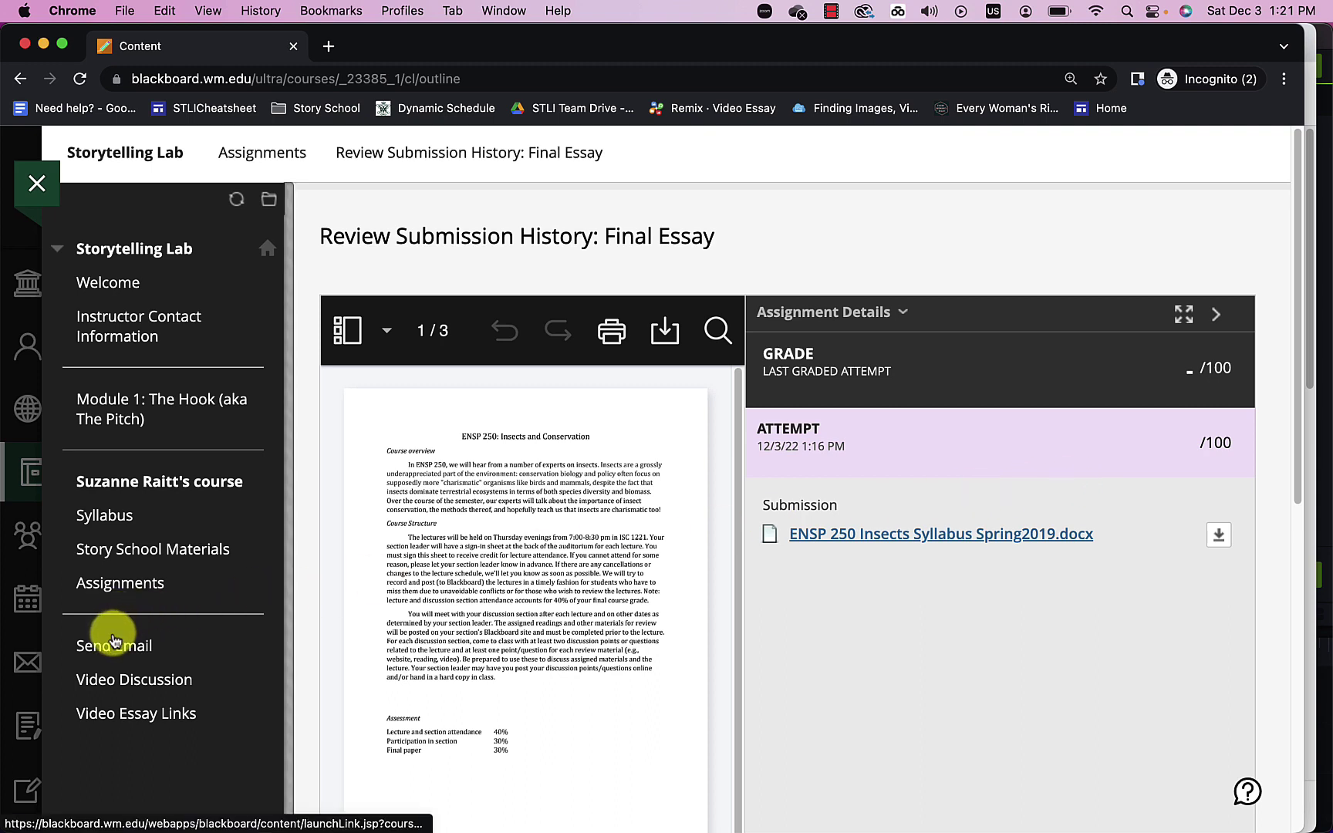
click(108, 585)
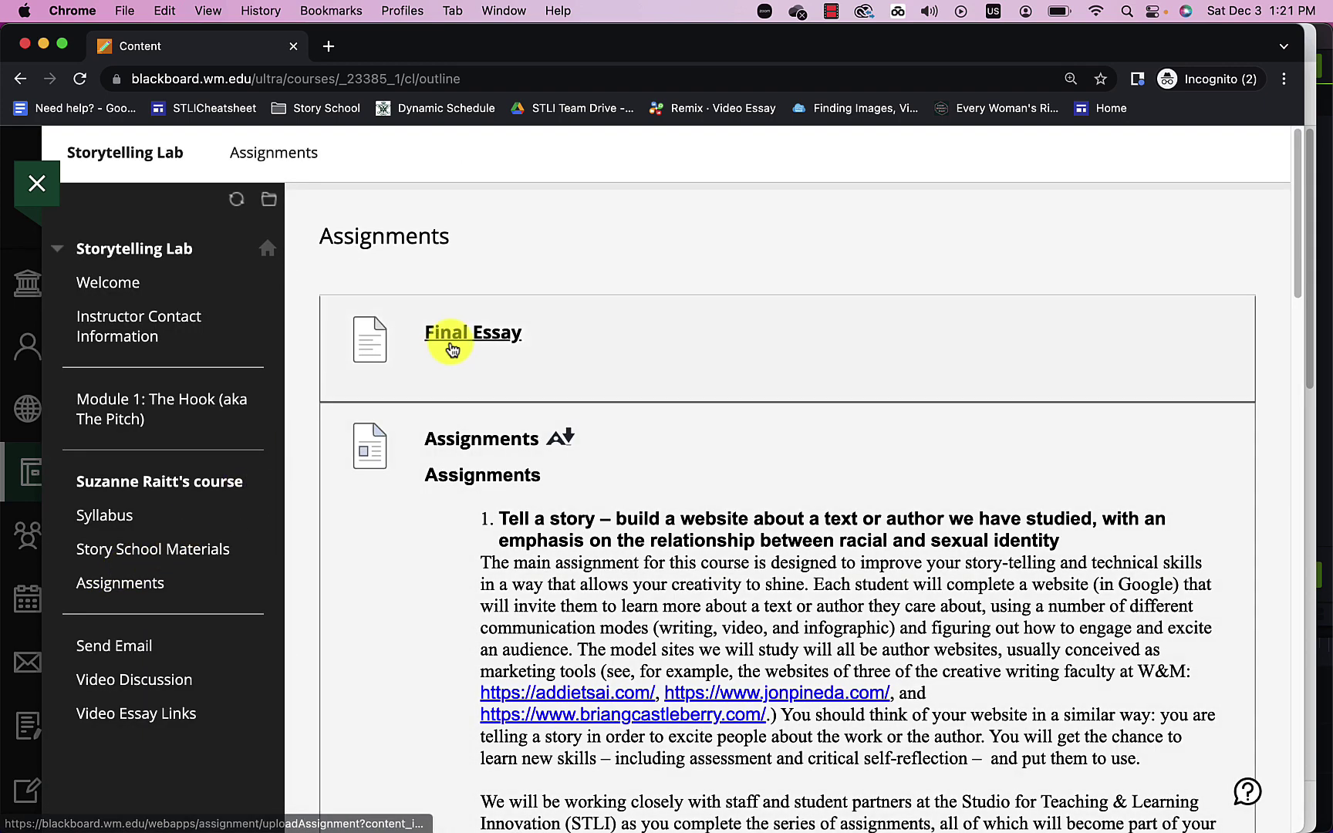
click(467, 332)
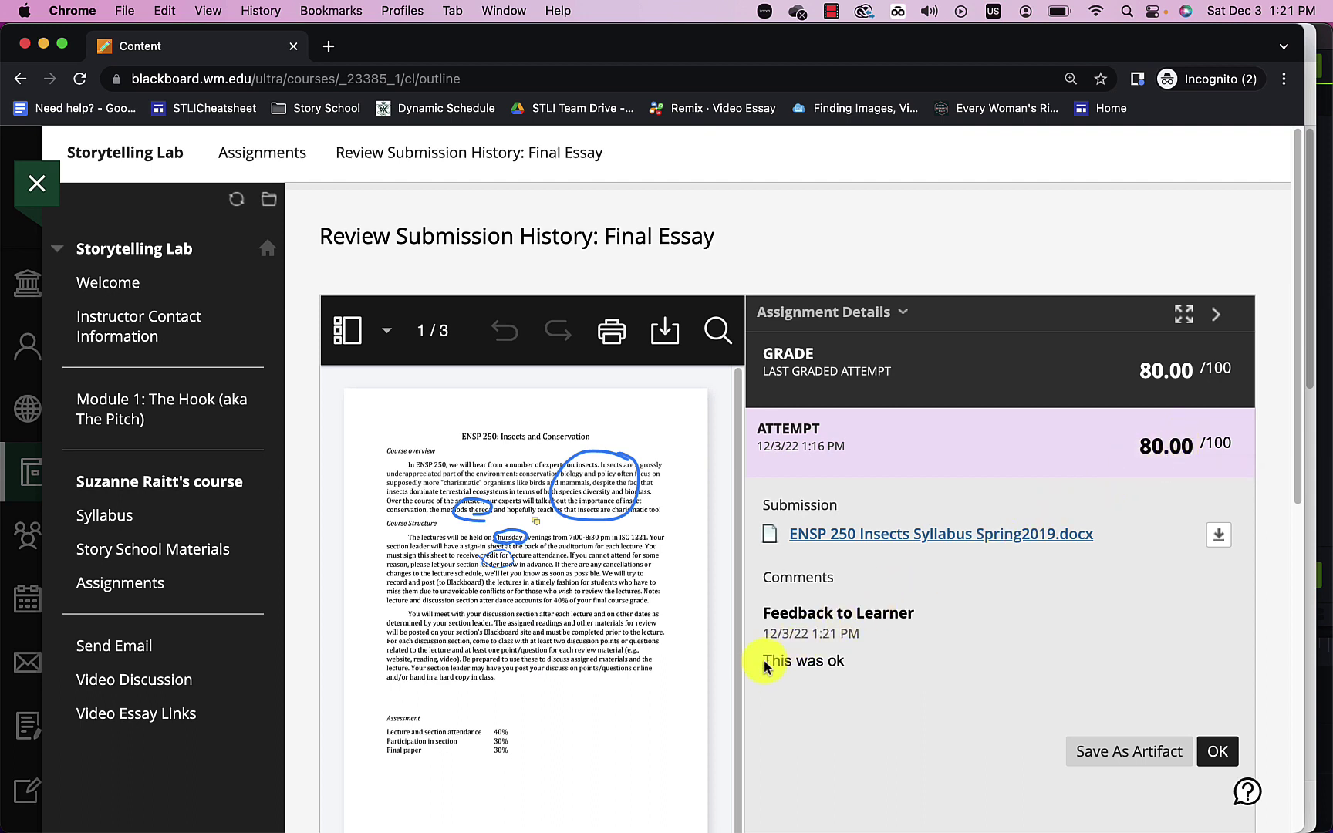
drag(766, 664, 855, 674)
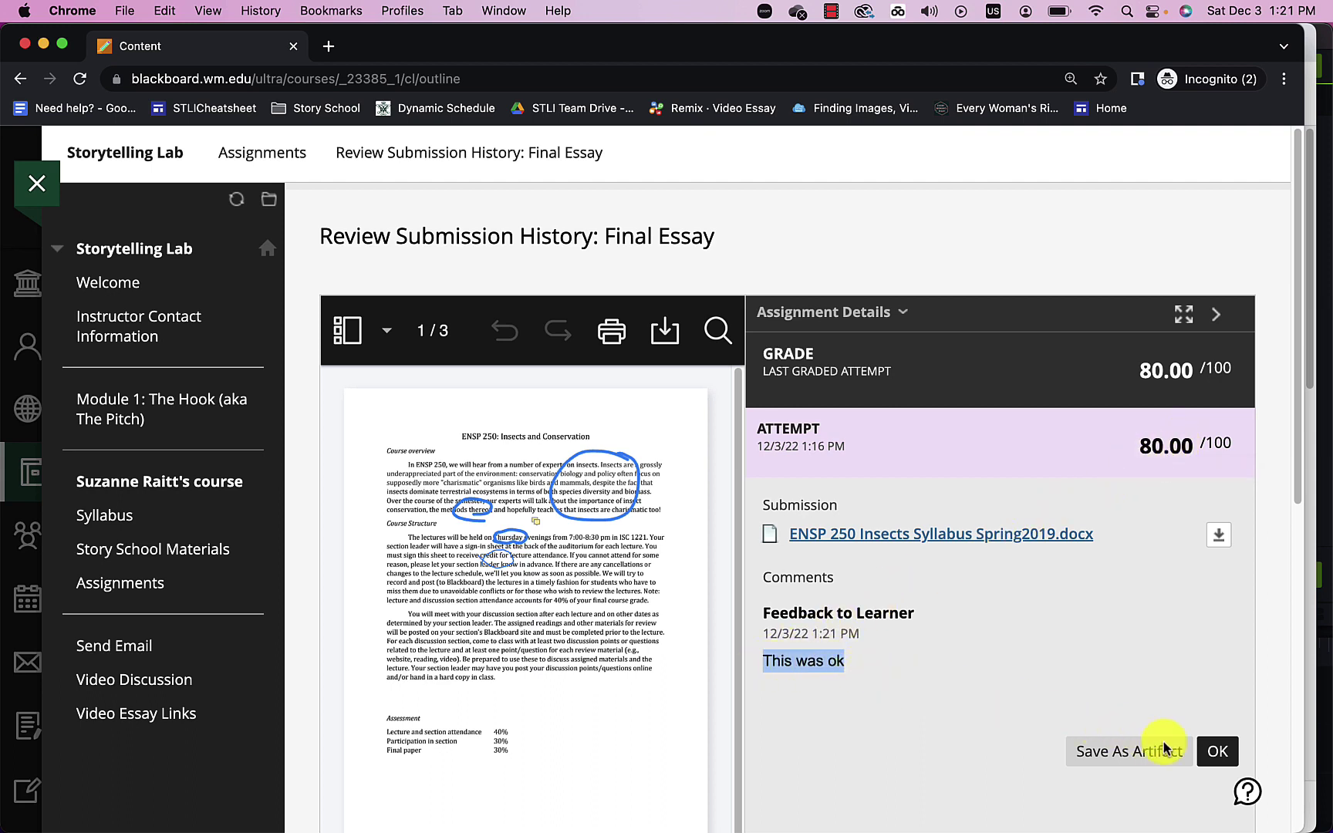